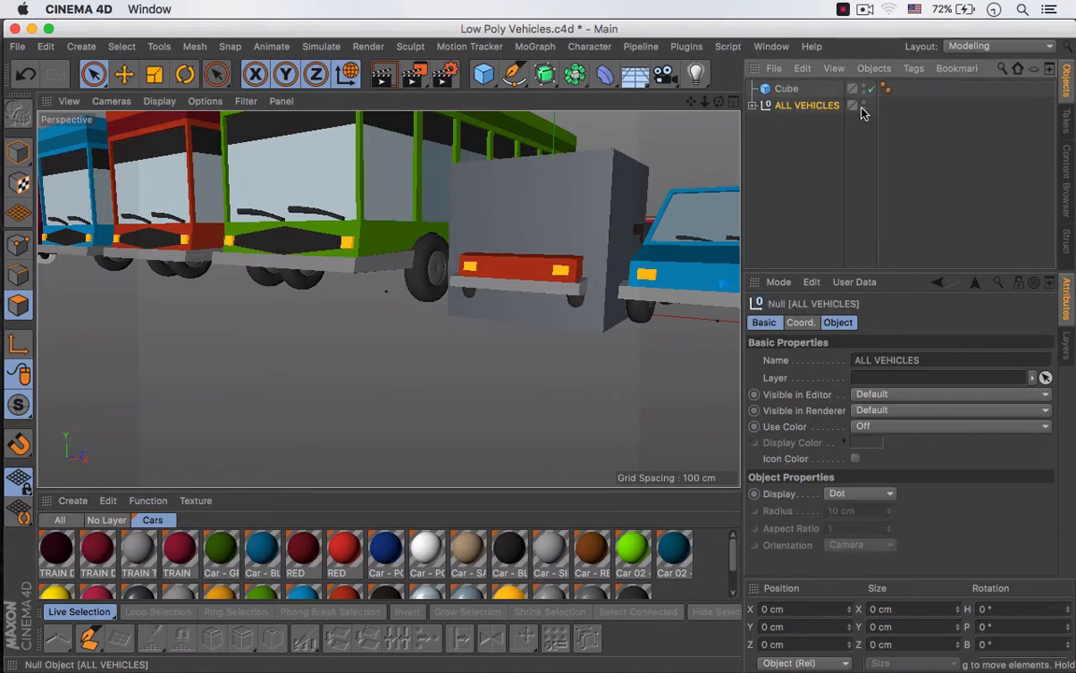
Hide the ALL VEHICLES group in editor and renderer, and display the cube in Gouraud Shading (Lines)
{"action": "left_click", "coordinate": [863, 106]}
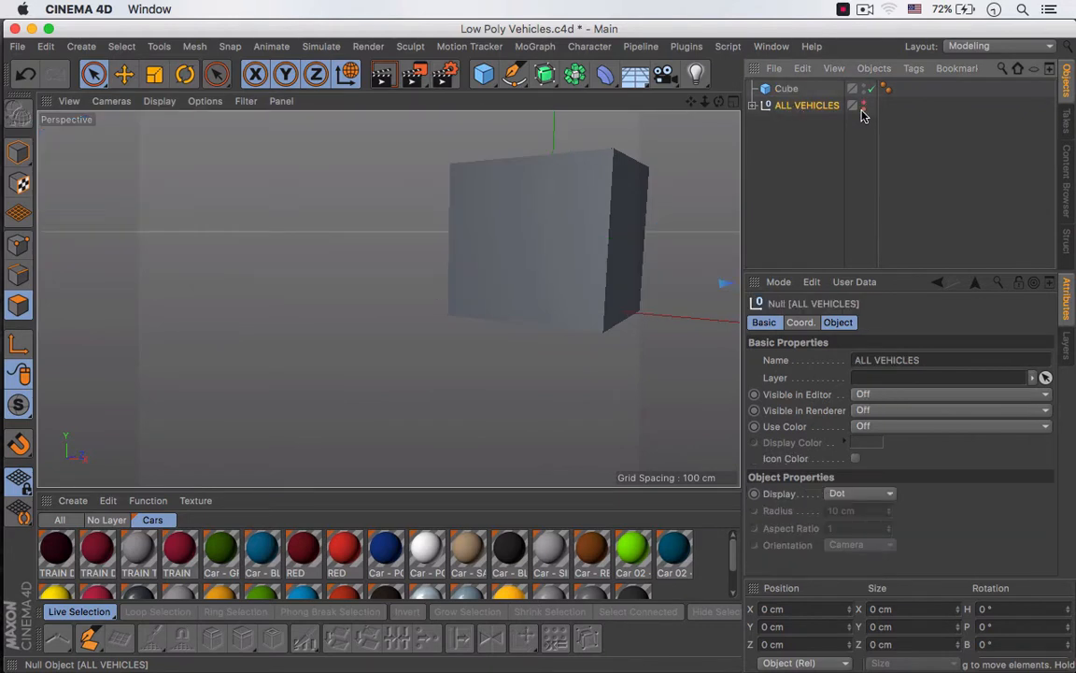
{"action": "left_click", "coordinate": [783, 92]}
{"action": "middle_click_drag", "start_coordinate": [579, 234], "coordinate": [438, 268], "text": "alt"}
{"action": "left_click", "coordinate": [159, 101]}
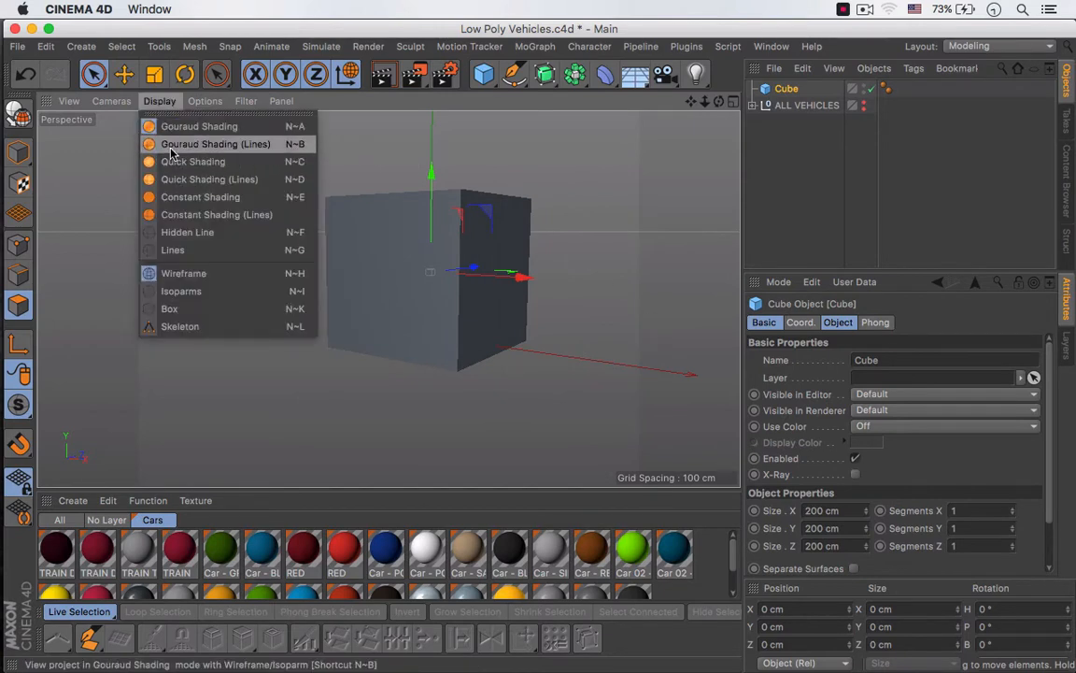
{"action": "left_click", "coordinate": [171, 147]}
{"action": "left_click_drag", "start_coordinate": [360, 272], "coordinate": [408, 329], "text": "alt"}
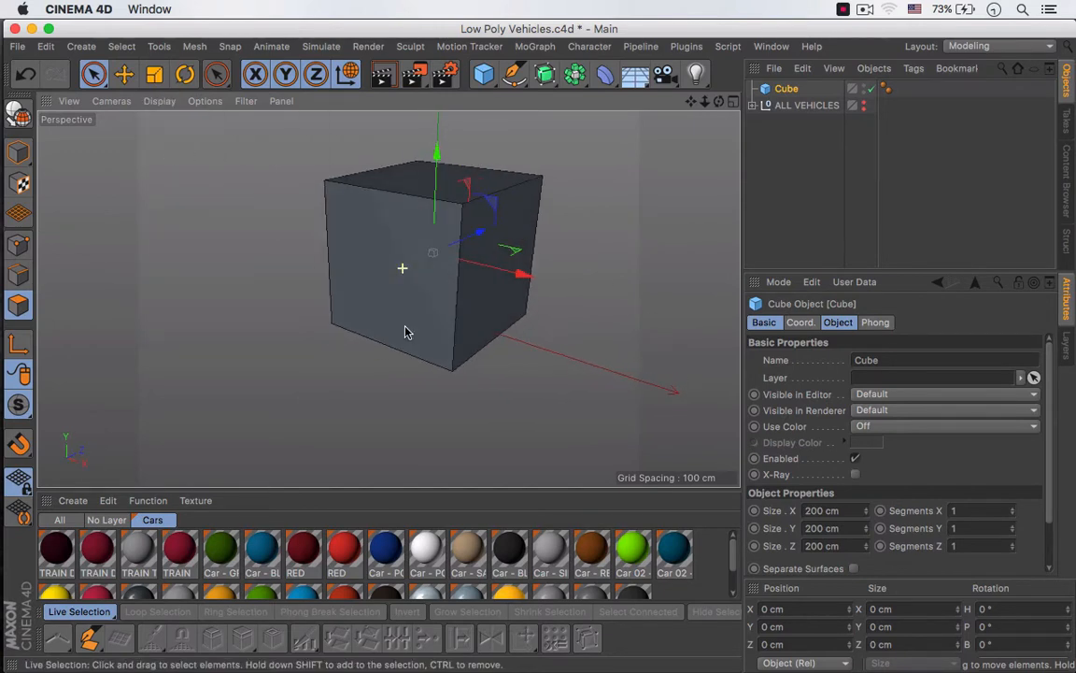
Set the cube's segments to 2 in X, 3 in Y and 2 in Z
{"action": "left_click", "coordinate": [790, 90]}
{"action": "left_click", "coordinate": [1011, 507]}
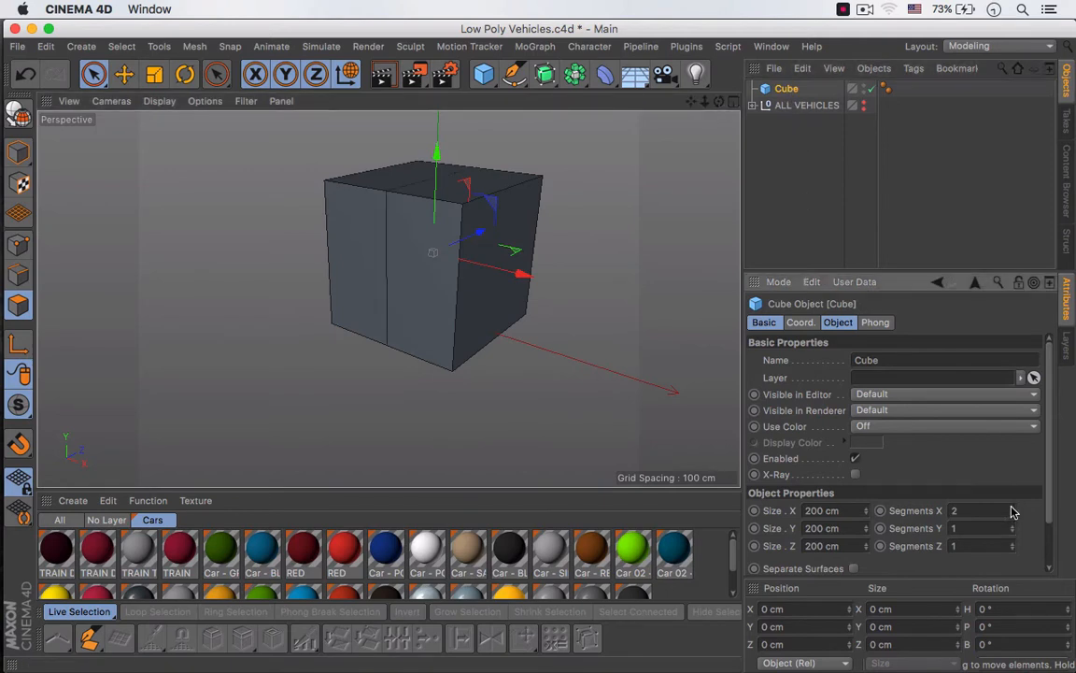
{"action": "left_click", "coordinate": [1015, 530]}
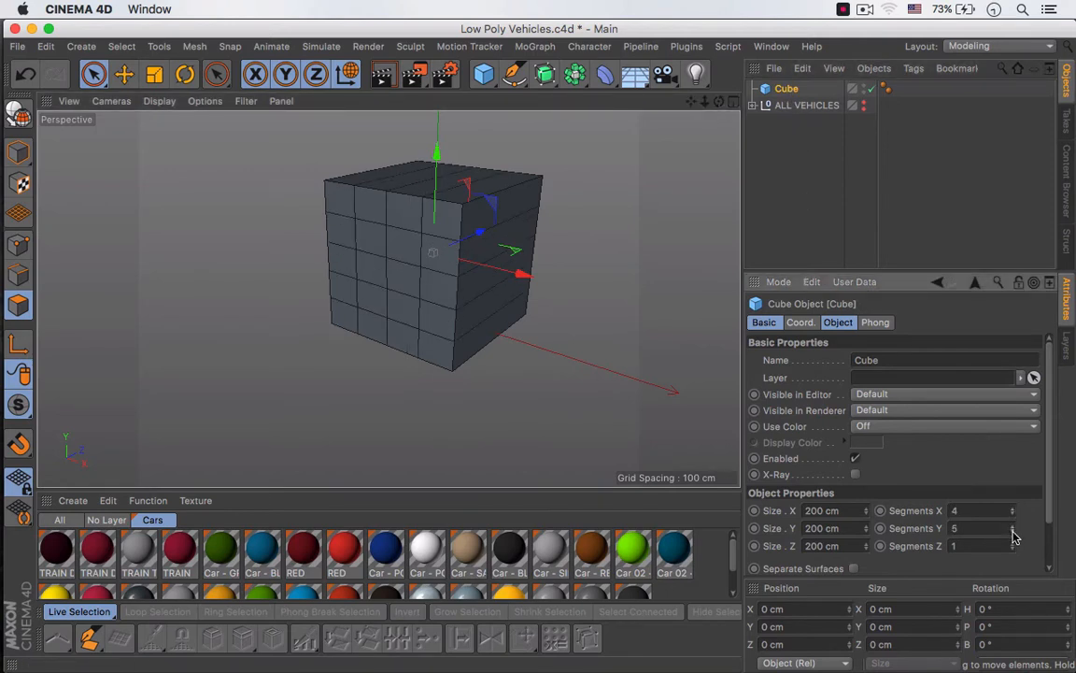
{"action": "left_click", "coordinate": [1013, 533]}
{"action": "left_click_drag", "start_coordinate": [440, 347], "coordinate": [426, 312], "text": "alt"}
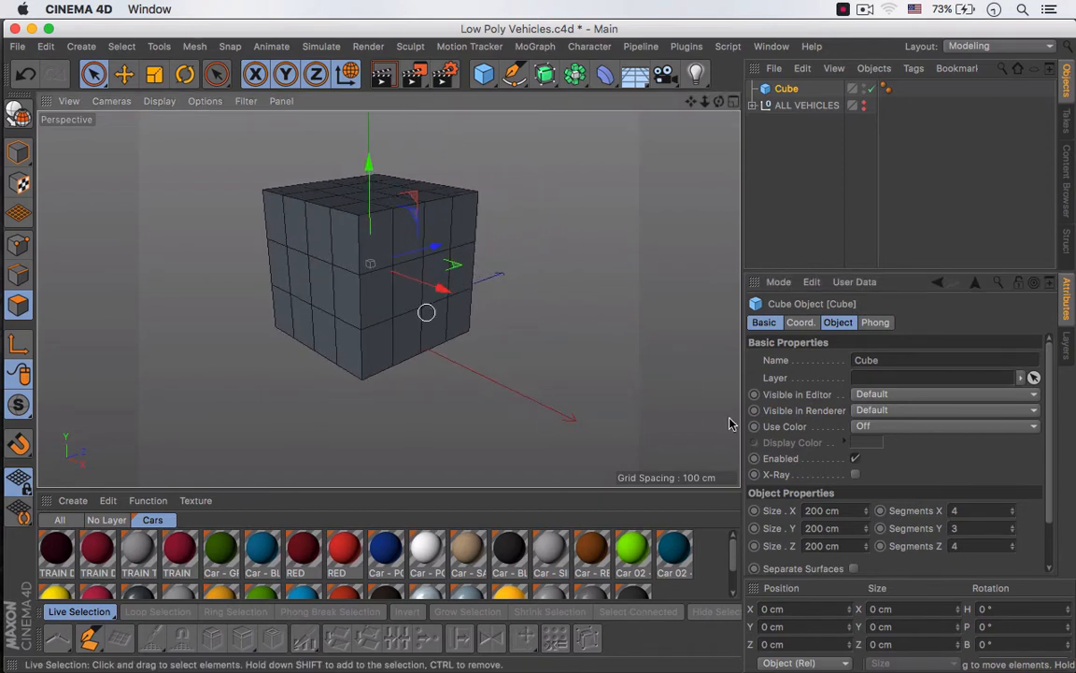
{"action": "left_click", "coordinate": [1013, 514]}
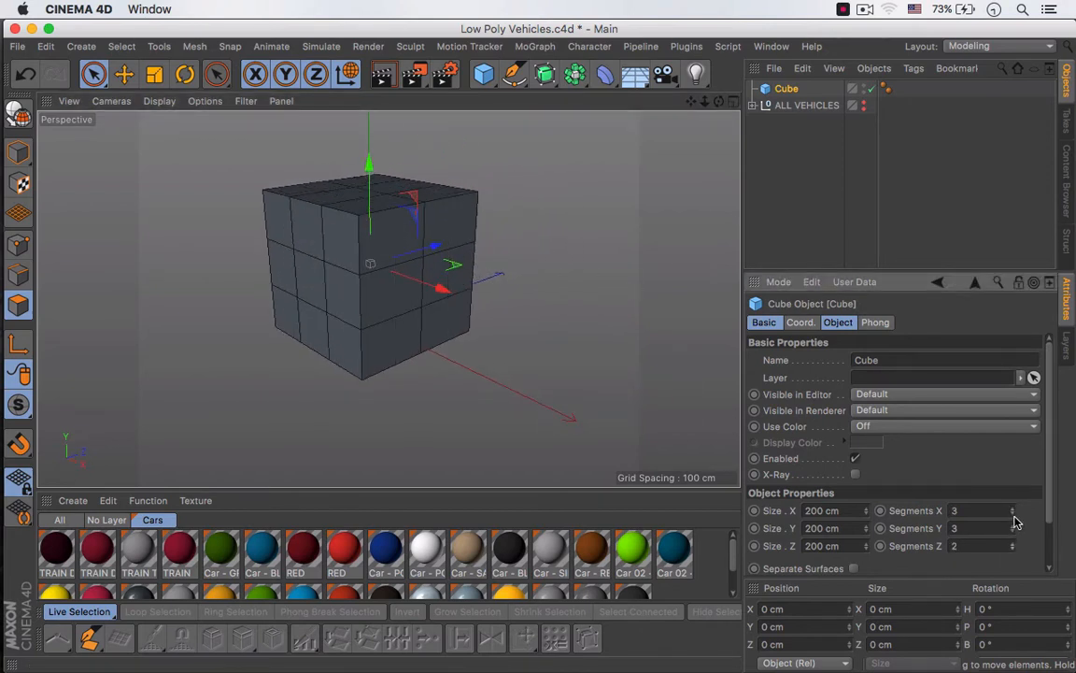
{"action": "left_click", "coordinate": [1014, 510]}
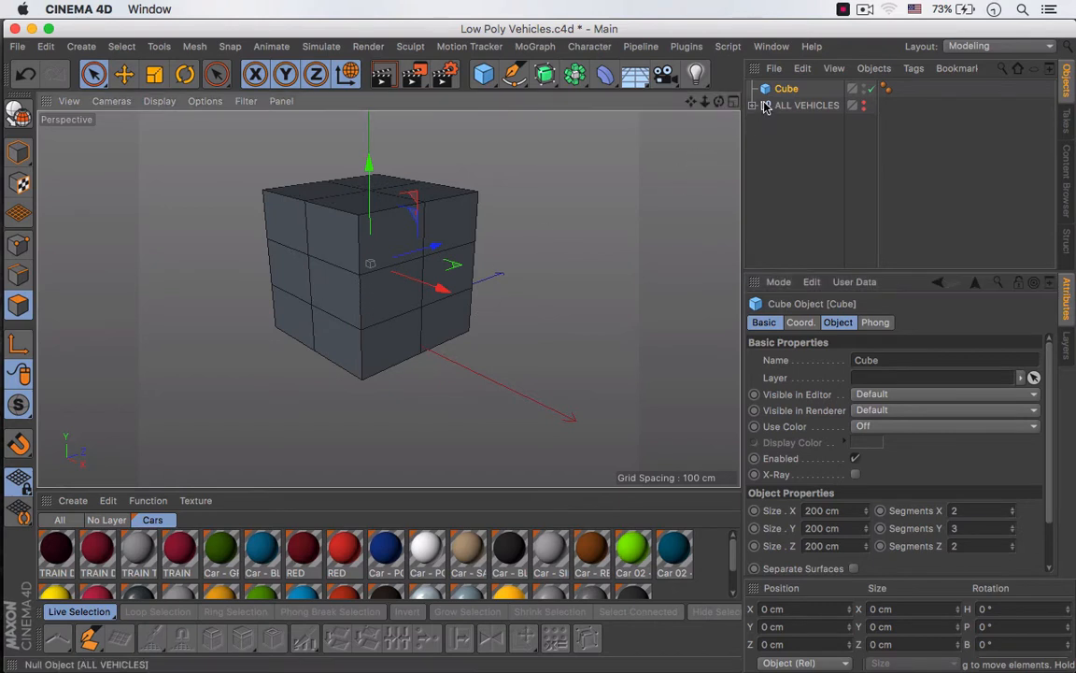
Make the cube editable and scale it down along the Y axis to a lower box
{"action": "key", "text": "c"}
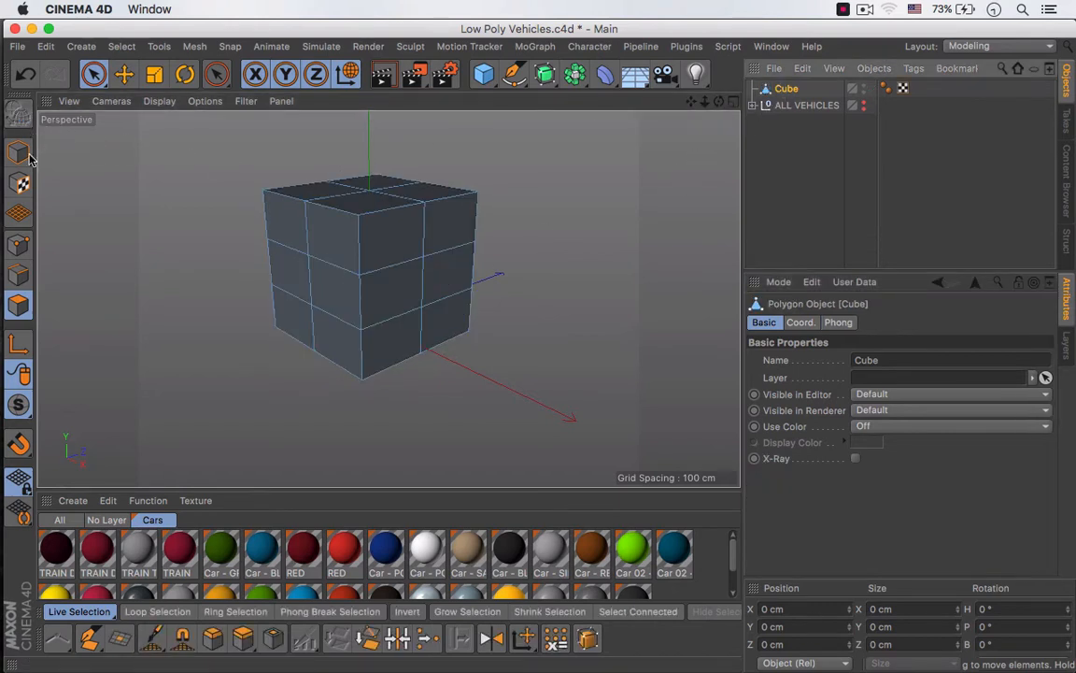
{"action": "key", "text": "t"}
{"action": "left_click_drag", "start_coordinate": [371, 162], "coordinate": [376, 192]}
{"action": "key", "text": "y"}
Select the box's upper horizontal edge loop and raise it close to the top edges
{"action": "left_click", "coordinate": [18, 275]}
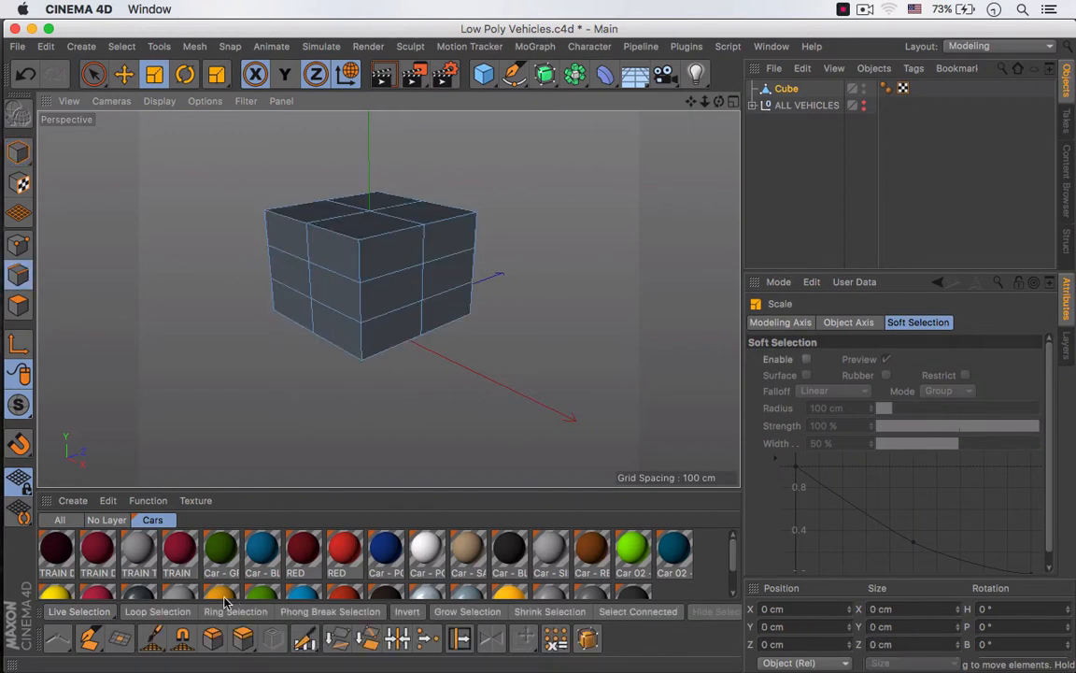
{"action": "left_click", "coordinate": [157, 612]}
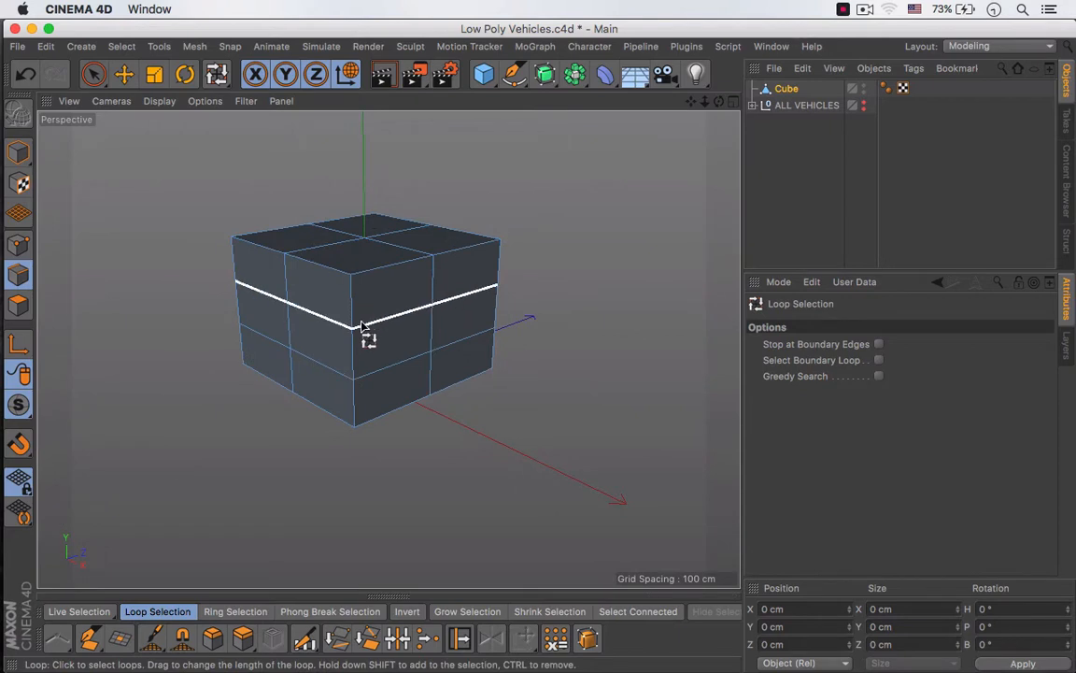
{"action": "left_click", "coordinate": [406, 338]}
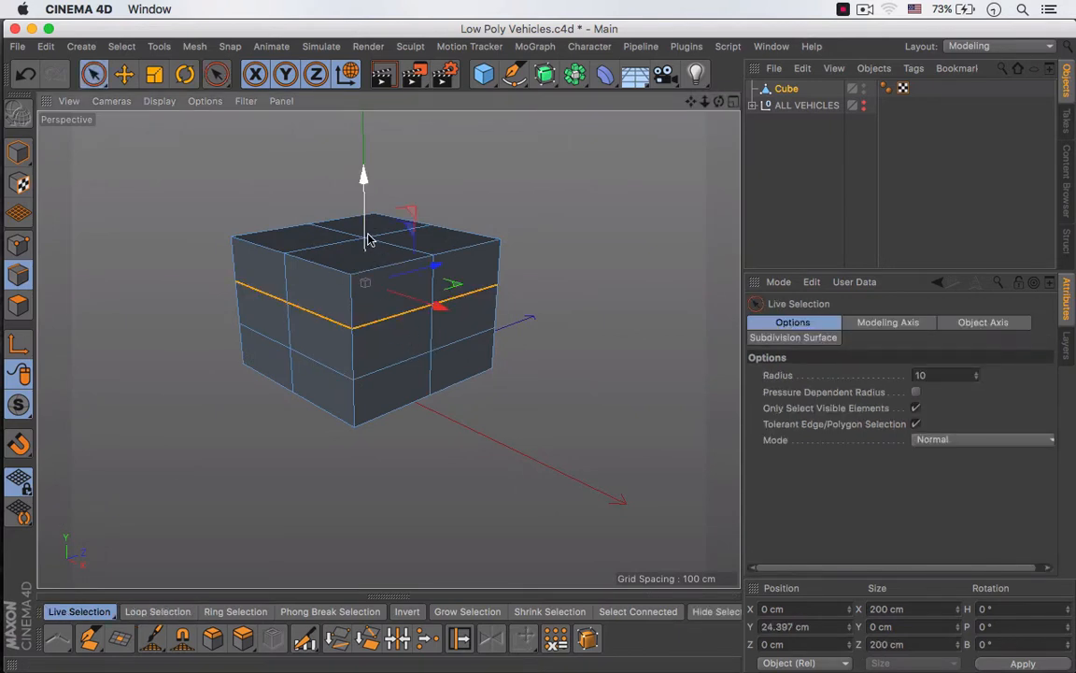
{"action": "left_click_drag", "start_coordinate": [367, 240], "coordinate": [367, 203]}
Select the box's lower horizontal edge loop, raise it to about Y -14.7 cm and deselect it
{"action": "left_click", "coordinate": [185, 615]}
{"action": "left_click", "coordinate": [403, 374]}
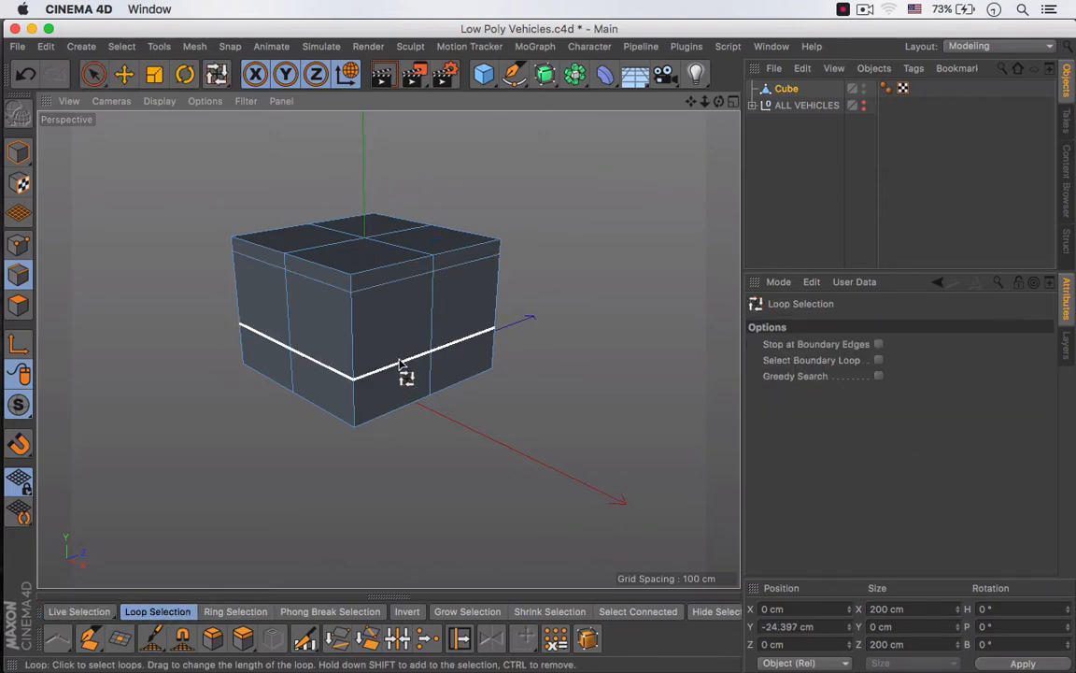
{"action": "key", "text": "space"}
{"action": "left_click_drag", "start_coordinate": [367, 294], "coordinate": [368, 282]}
{"action": "left_click_drag", "start_coordinate": [353, 337], "coordinate": [454, 399], "text": "alt"}
{"action": "left_click_drag", "start_coordinate": [420, 210], "coordinate": [419, 222]}
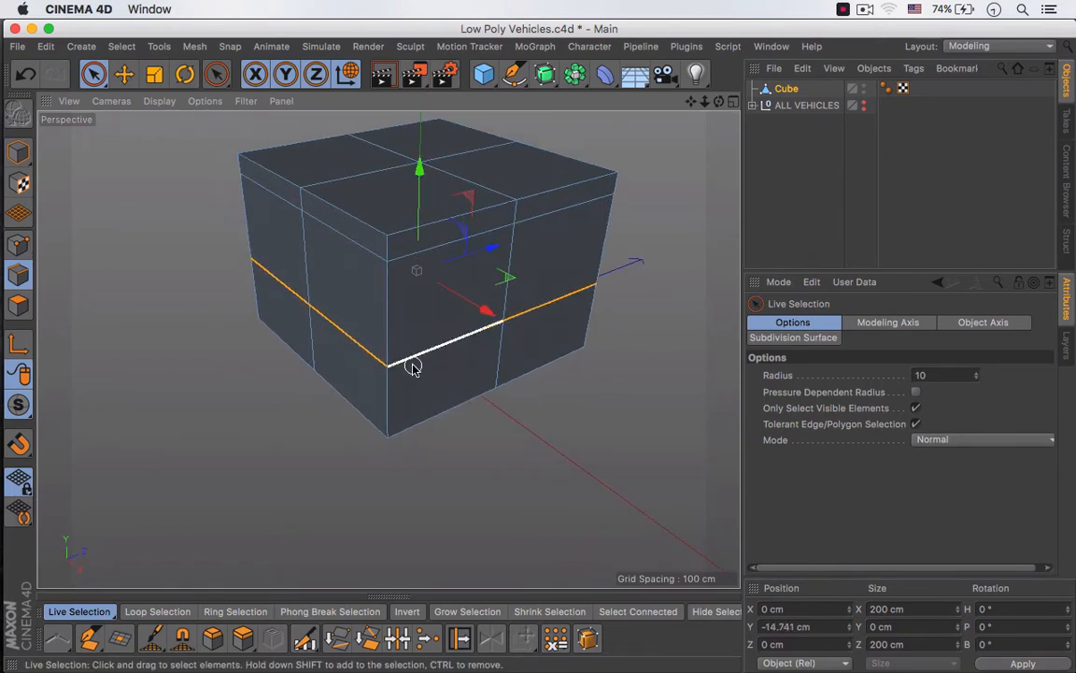
{"action": "left_click", "coordinate": [413, 365]}
{"action": "left_click", "coordinate": [512, 433]}
Select the ring of polygons forming the tall middle band around the box
{"action": "left_click_drag", "start_coordinate": [485, 358], "coordinate": [504, 315], "text": "alt"}
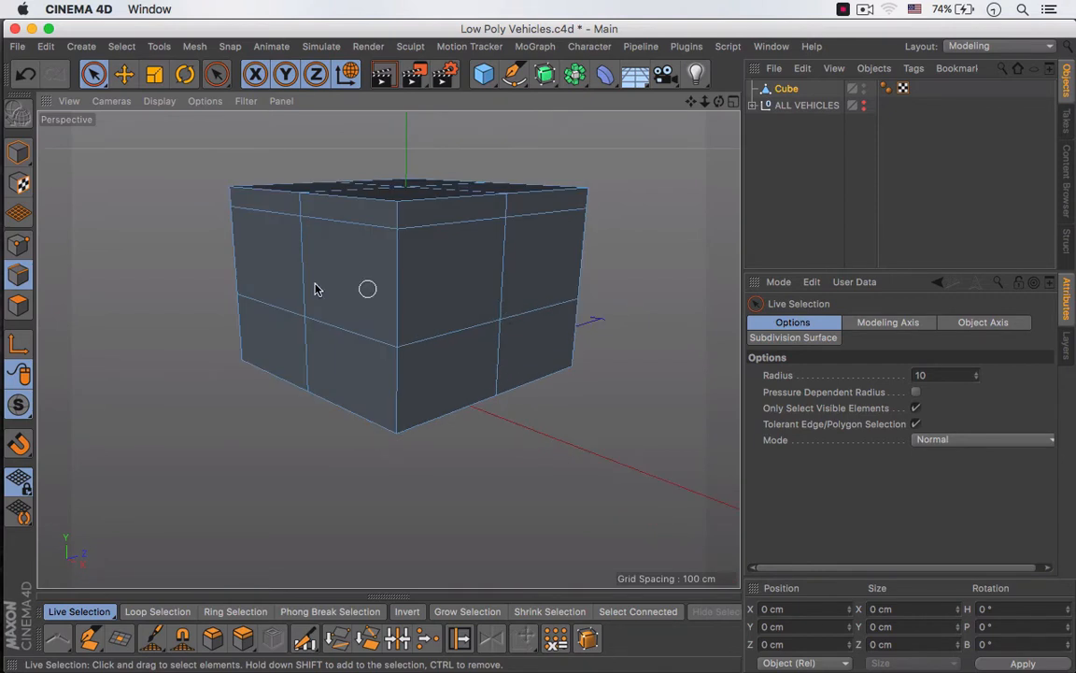
{"action": "left_click", "coordinate": [236, 611]}
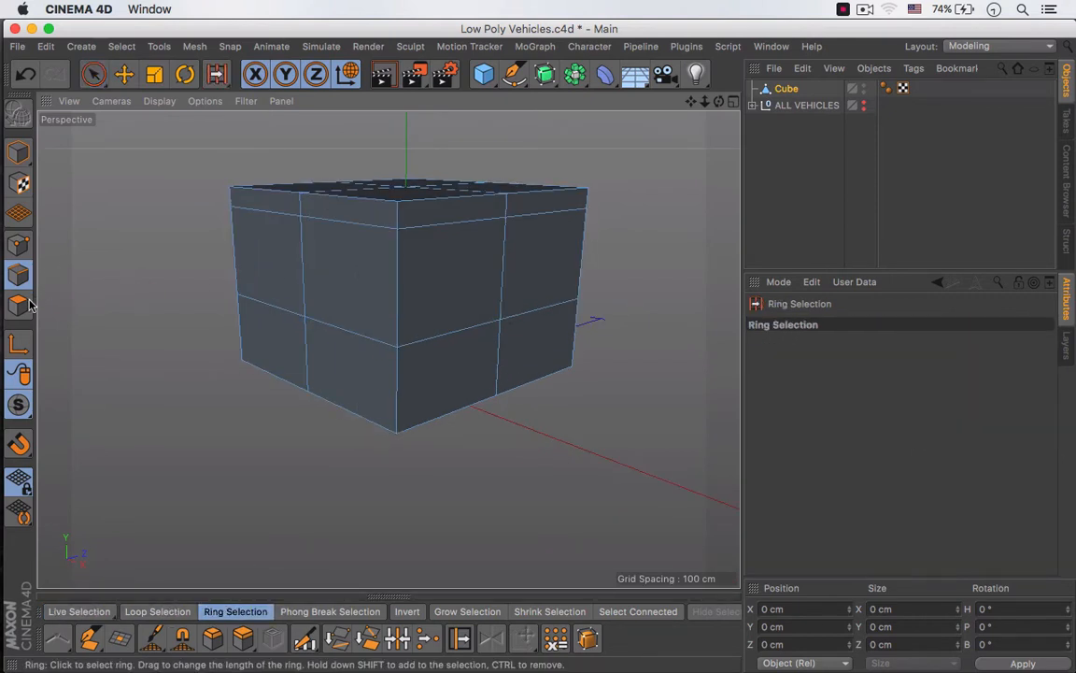
{"action": "left_click", "coordinate": [23, 304]}
{"action": "left_click", "coordinate": [401, 307]}
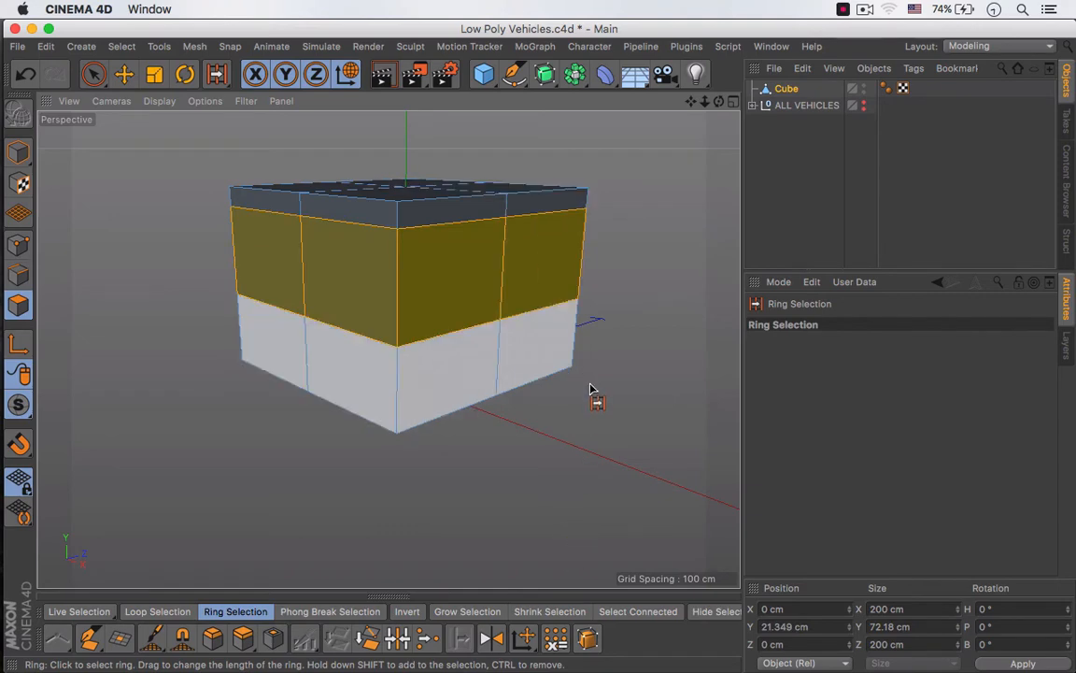
{"action": "left_click_drag", "start_coordinate": [542, 365], "coordinate": [277, 357], "text": "alt"}
{"action": "key", "text": "space"}
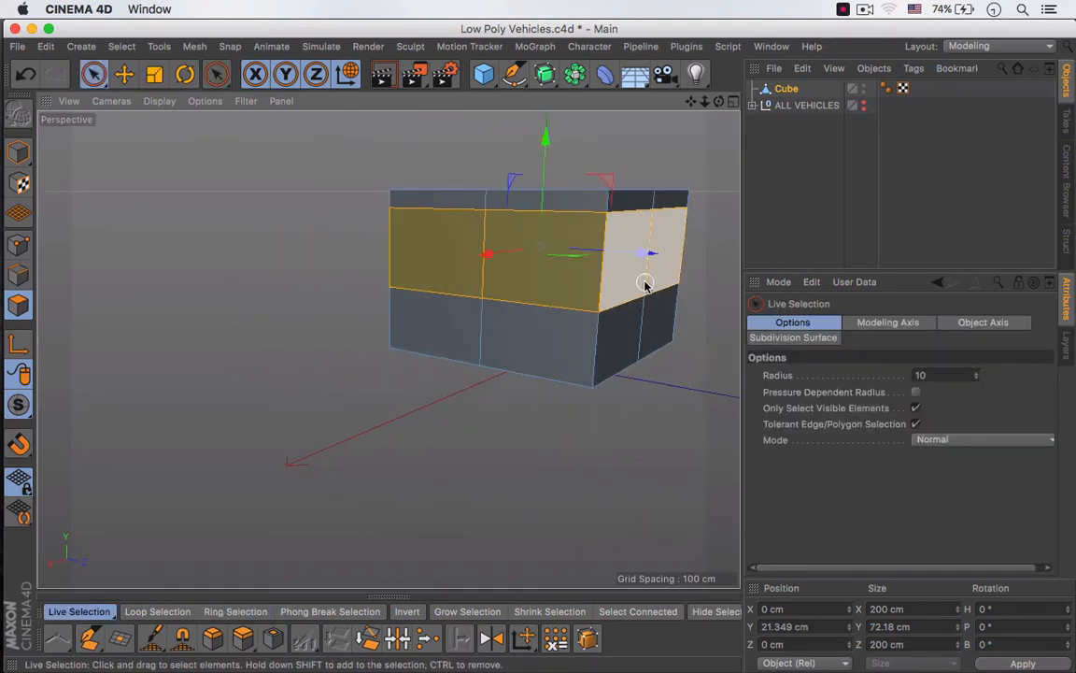
{"action": "left_click_drag", "start_coordinate": [512, 315], "coordinate": [534, 466], "text": "alt"}
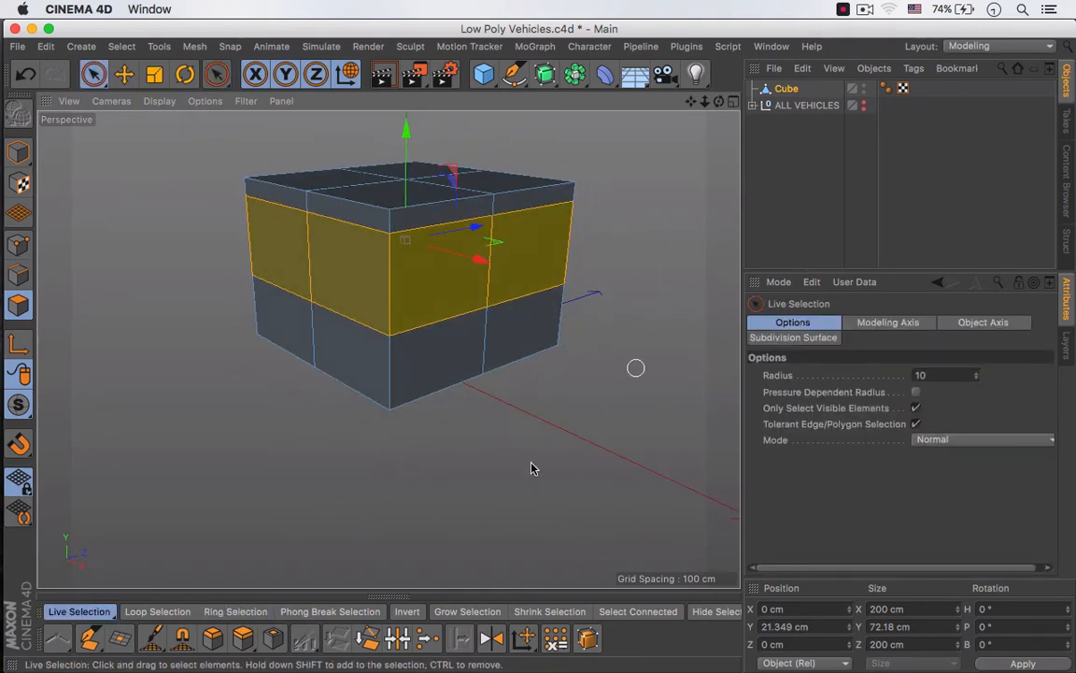
Inset each face of the middle band separately with Extrude Inner, using Preserve Groups off and an 8 cm offset
{"action": "left_click", "coordinate": [273, 638]}
{"action": "left_click_drag", "start_coordinate": [542, 326], "coordinate": [399, 240]}
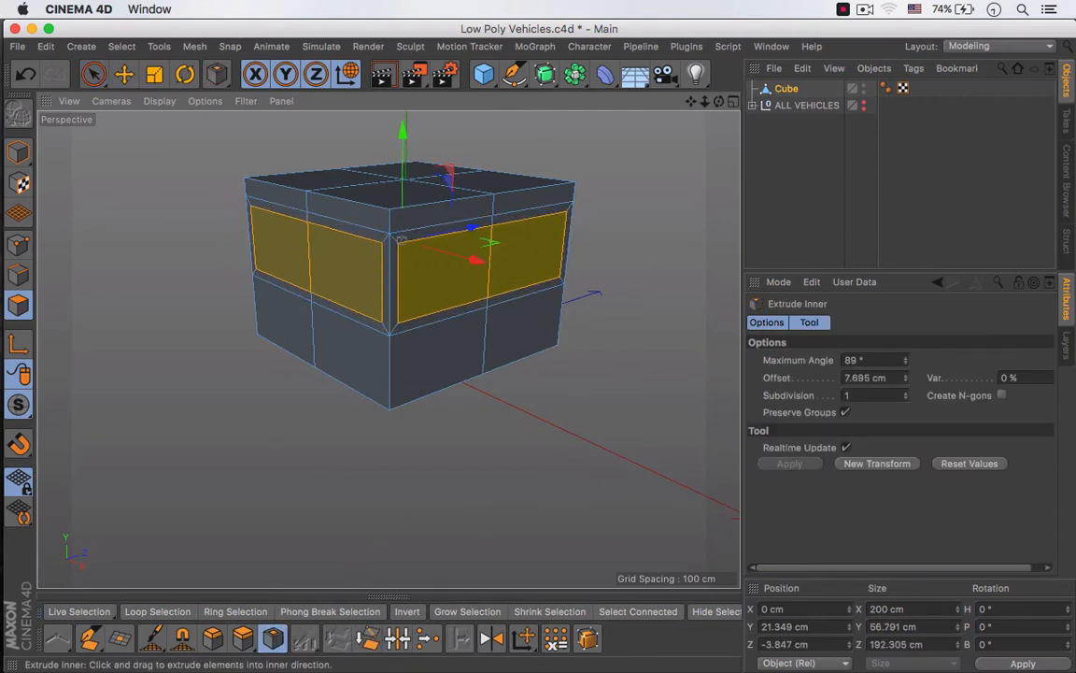
{"action": "left_click", "coordinate": [845, 412]}
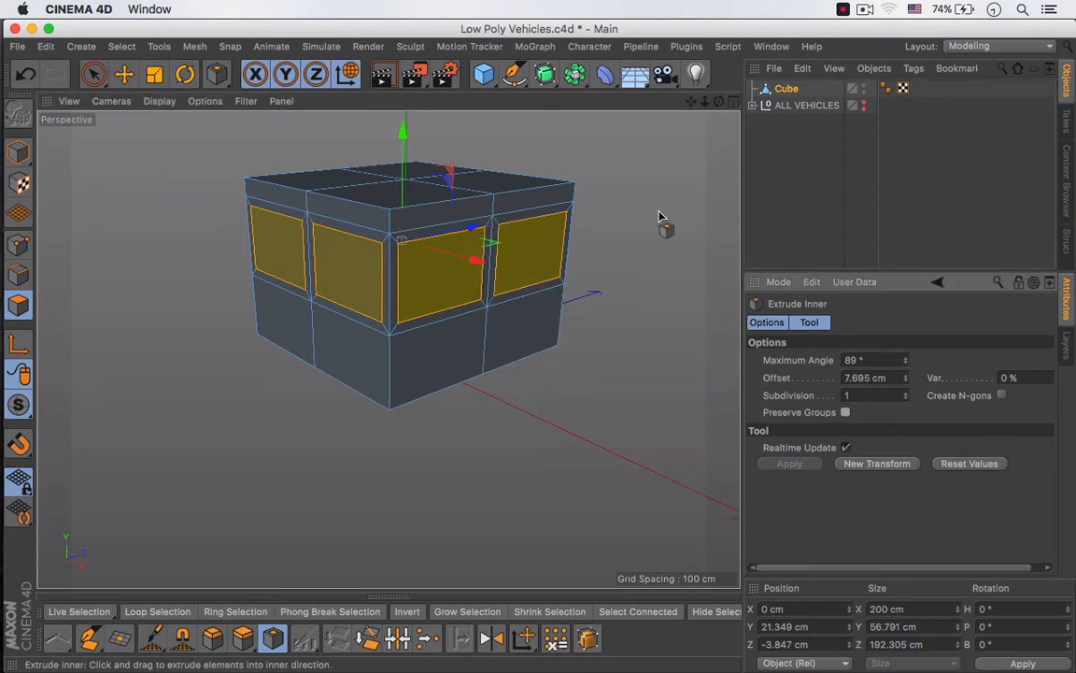
{"action": "left_click_drag", "start_coordinate": [706, 103], "coordinate": [690, 146]}
{"action": "scroll", "coordinate": [490, 300], "scroll_direction": "up", "scroll_amount": 8}
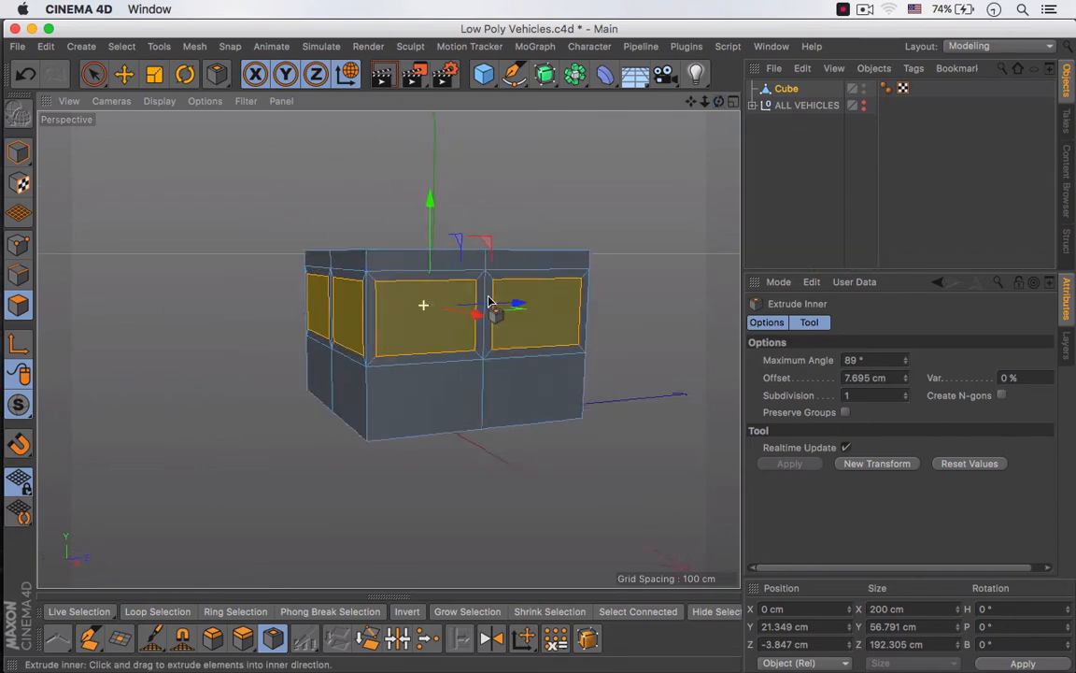
{"action": "left_click_drag", "start_coordinate": [891, 378], "coordinate": [777, 381]}
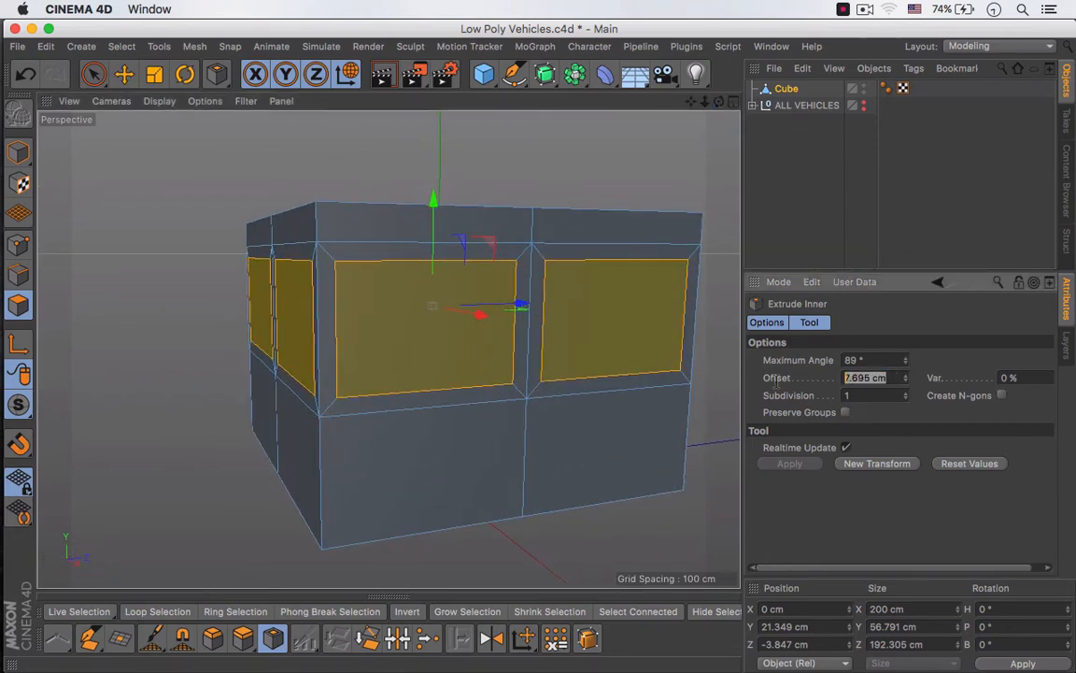
{"action": "type", "text": "8"}
{"action": "key", "text": "Return"}
Extrude the inset window faces slightly inward to recess them into the walls
{"action": "key", "text": "d"}
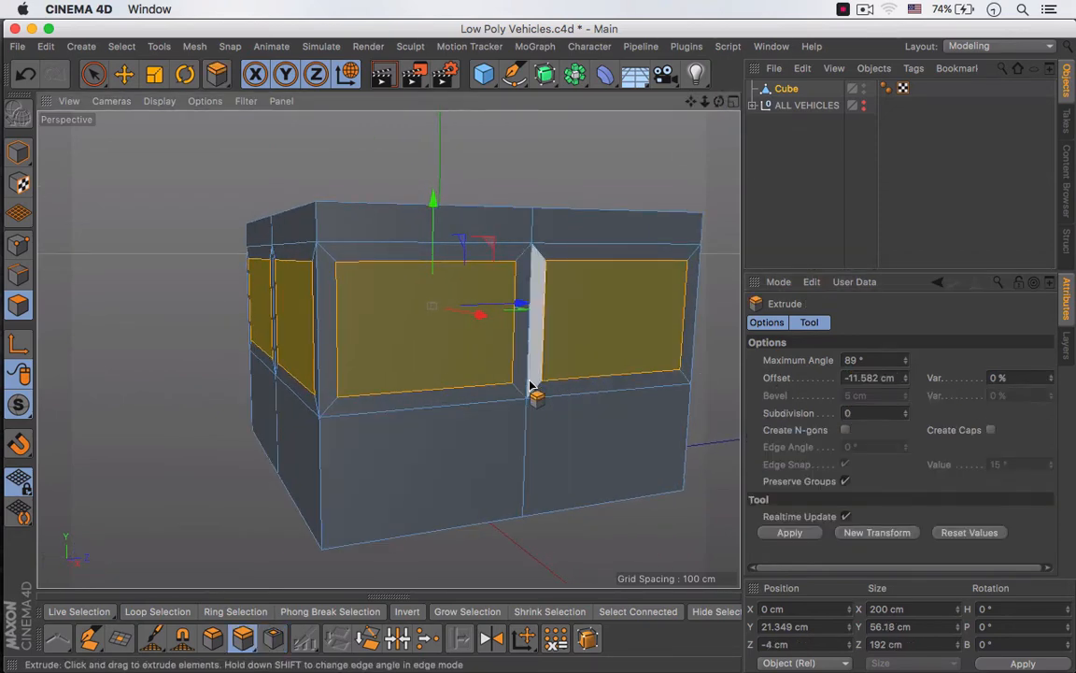
{"action": "left_click_drag", "start_coordinate": [531, 385], "coordinate": [512, 384]}
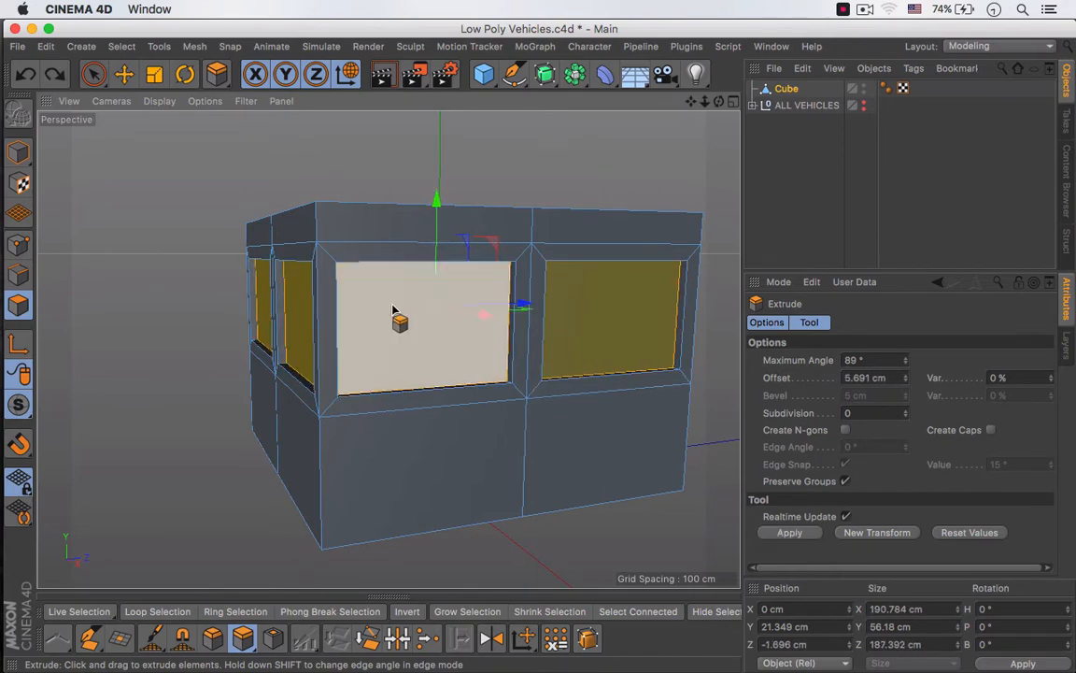
{"action": "scroll", "coordinate": [426, 337], "scroll_direction": "down", "scroll_amount": 1}
{"action": "left_click_drag", "start_coordinate": [425, 337], "coordinate": [453, 388], "text": "alt"}
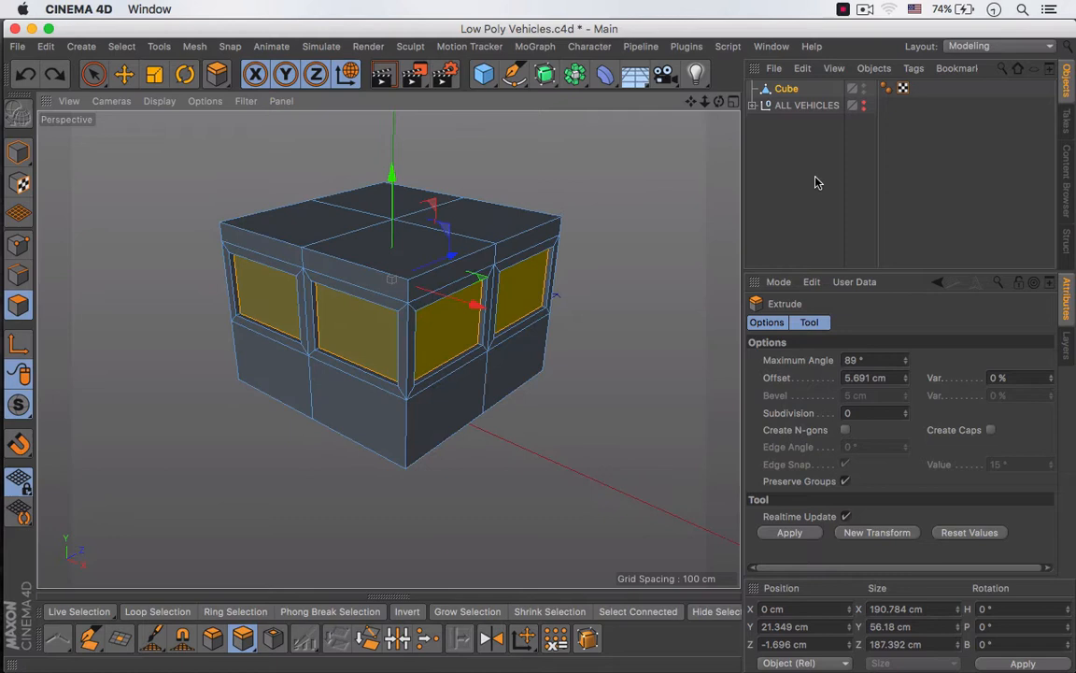
Store the recessed faces of the cube as a polygon selection named "Windows"
{"action": "left_click", "coordinate": [785, 90]}
{"action": "left_click", "coordinate": [120, 46]}
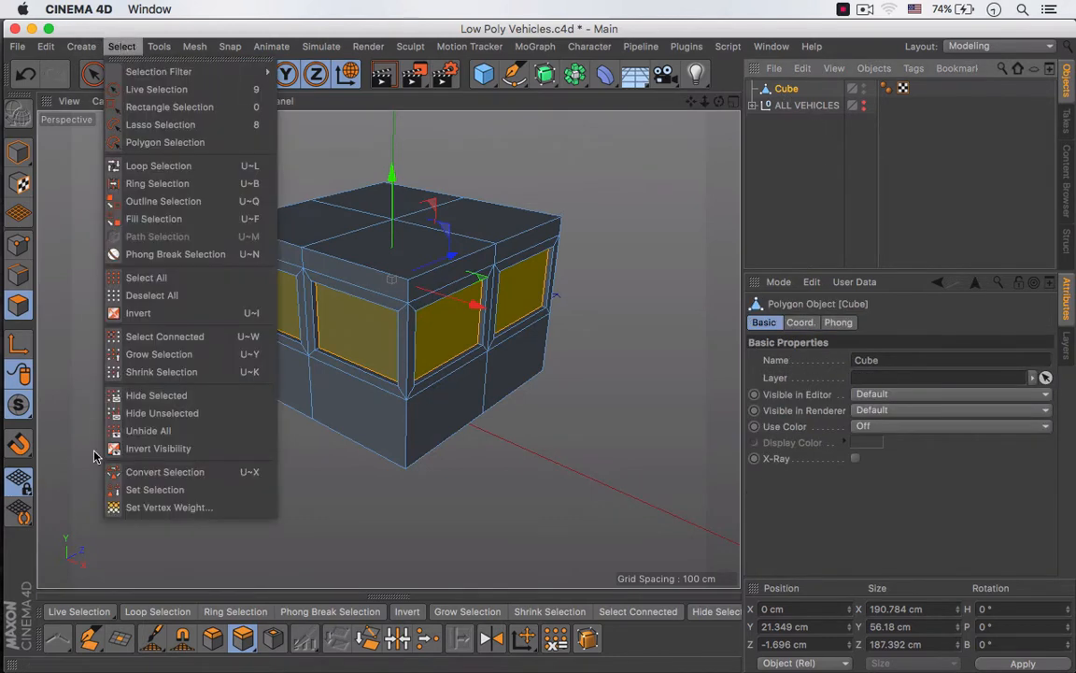
{"action": "left_click", "coordinate": [136, 492]}
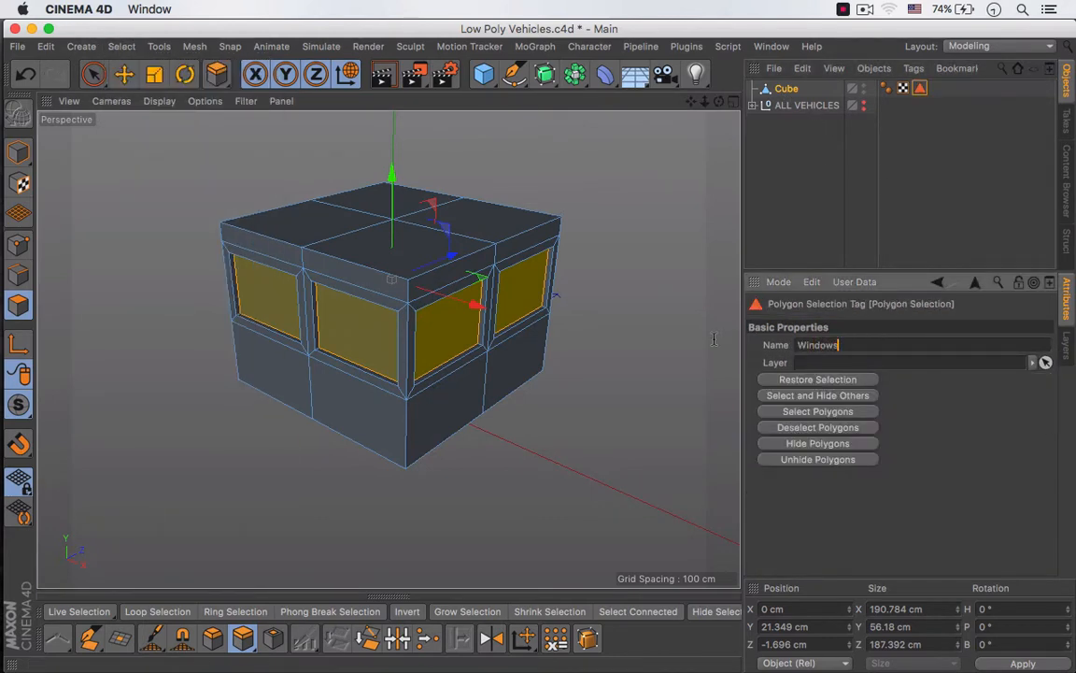
{"action": "key", "text": "Return"}
Apply the Mirrors material to the cube and restrict it to the Windows selection
{"action": "left_click", "coordinate": [344, 597]}
{"action": "left_click_drag", "start_coordinate": [737, 563], "coordinate": [734, 583]}
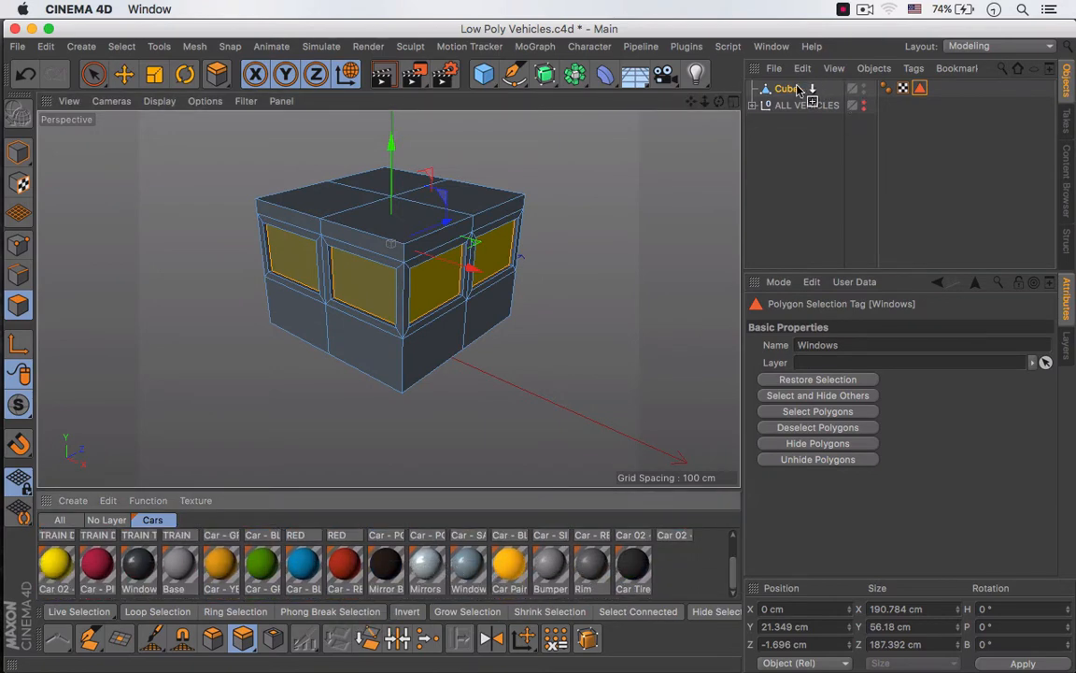
{"action": "left_click_drag", "start_coordinate": [799, 90], "coordinate": [802, 90]}
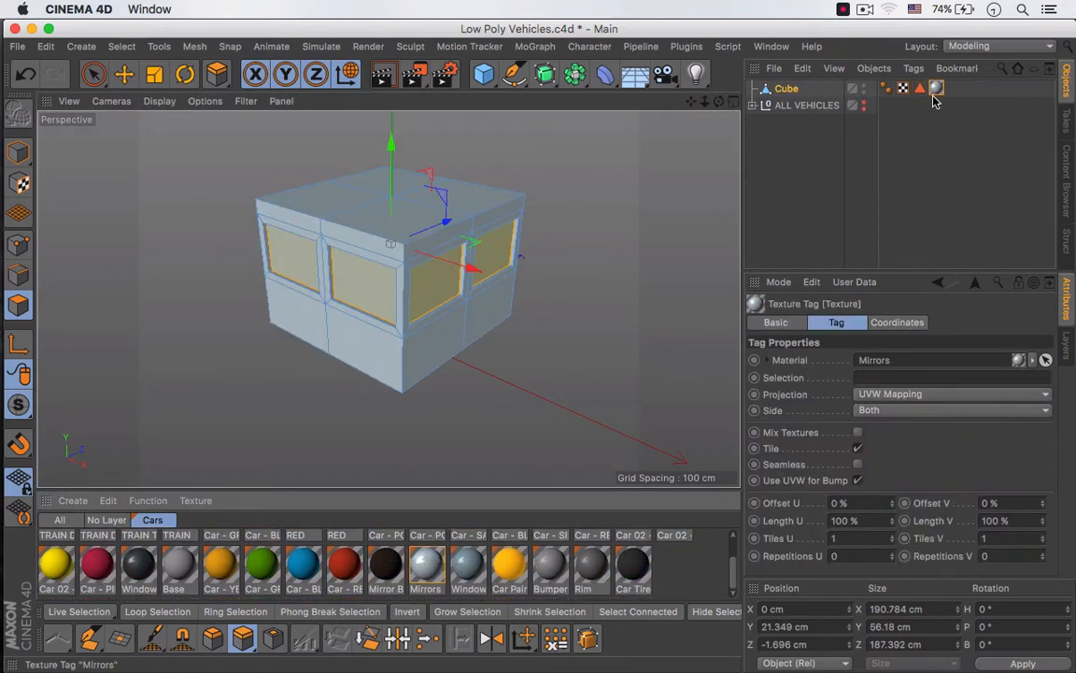
{"action": "left_click_drag", "start_coordinate": [920, 88], "coordinate": [896, 377]}
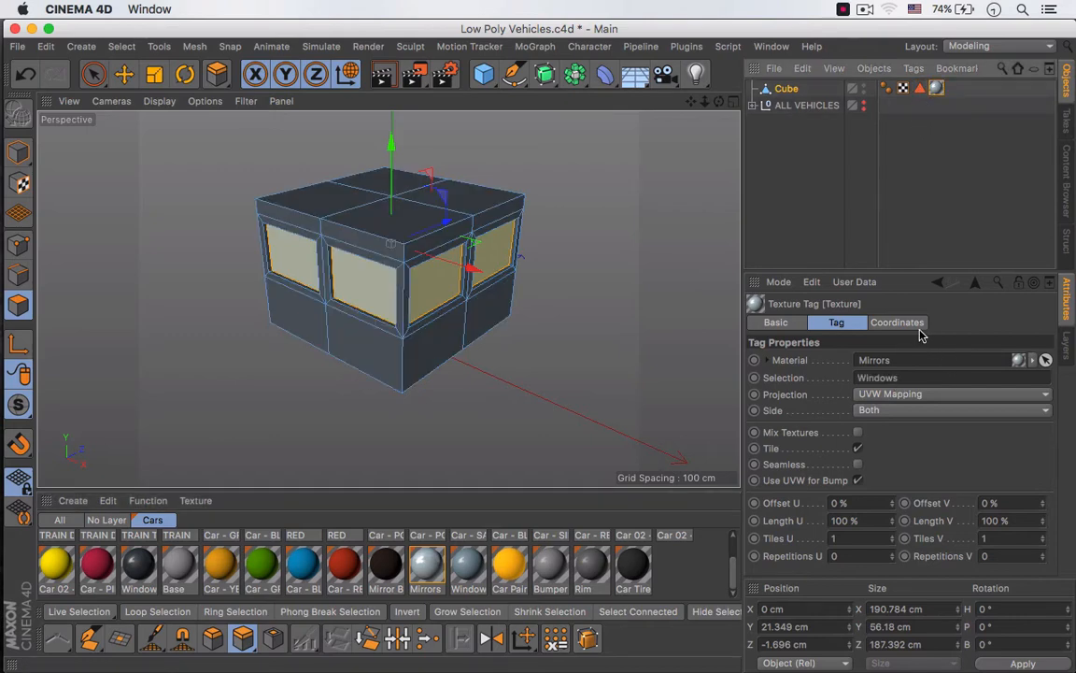
{"action": "left_click", "coordinate": [927, 230]}
Extrude the bottom faces of the cube downward by about 9.3 cm to form a thin base band
{"action": "left_click_drag", "start_coordinate": [416, 327], "coordinate": [417, 364], "text": "alt"}
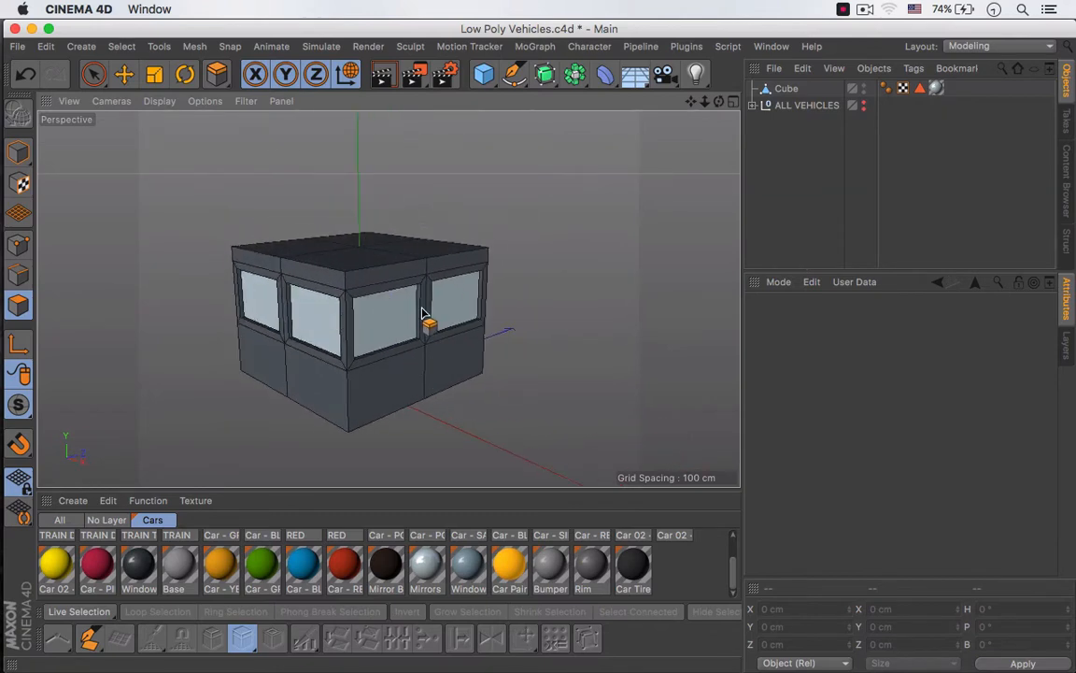
{"action": "left_click", "coordinate": [783, 90]}
{"action": "key", "text": "space"}
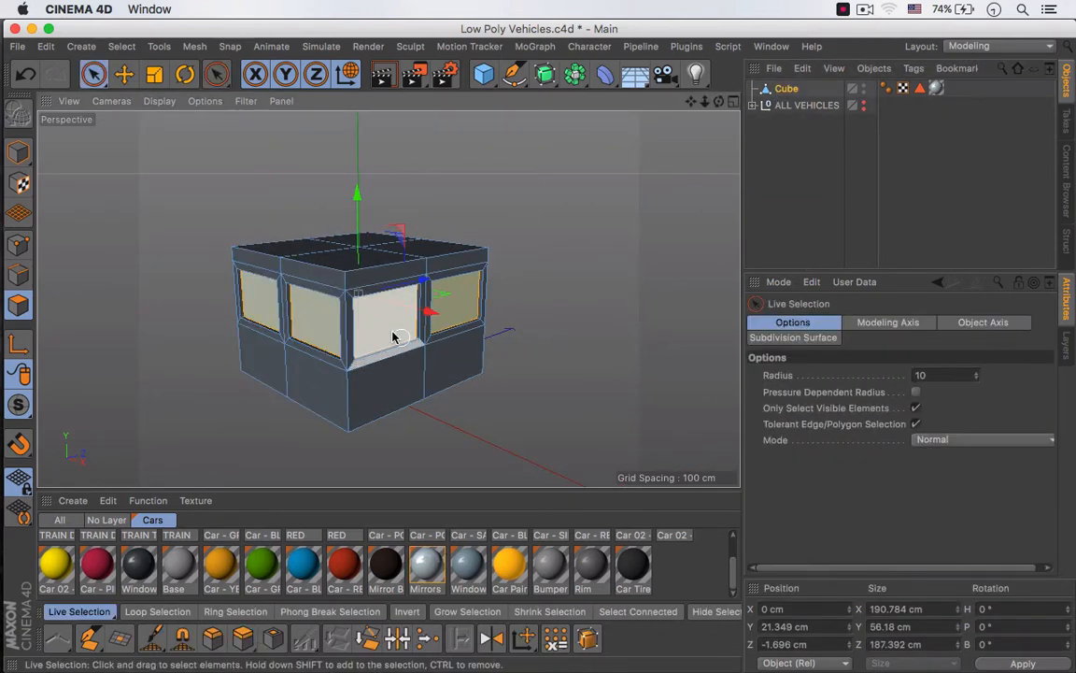
{"action": "left_click_drag", "start_coordinate": [299, 337], "coordinate": [265, 236], "text": "alt"}
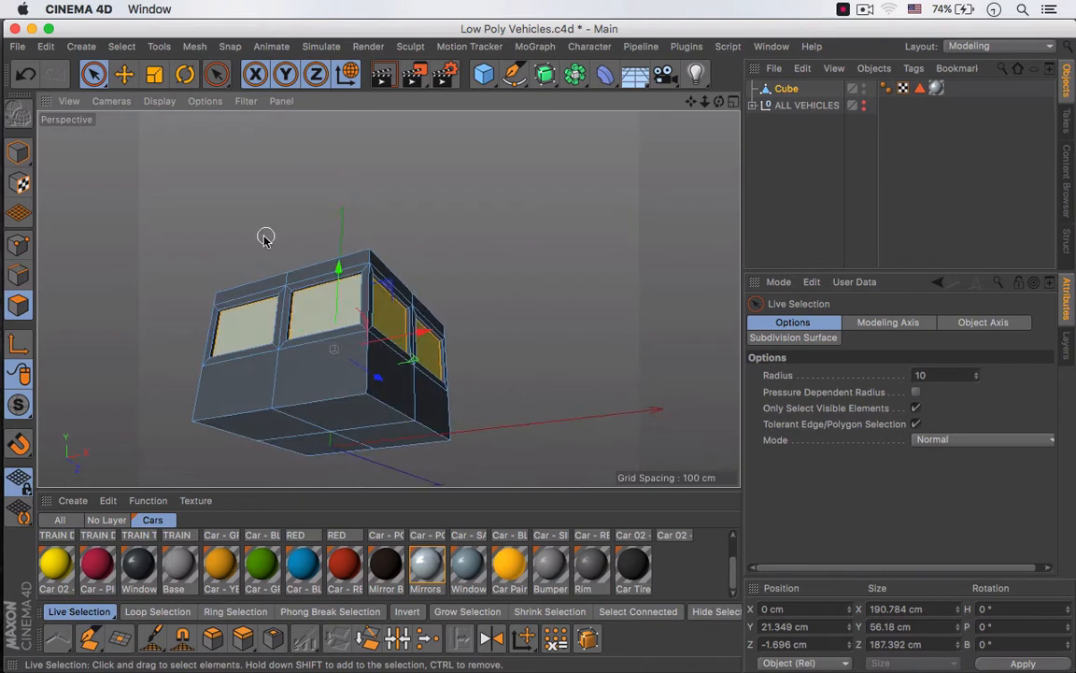
{"action": "left_click", "coordinate": [331, 432]}
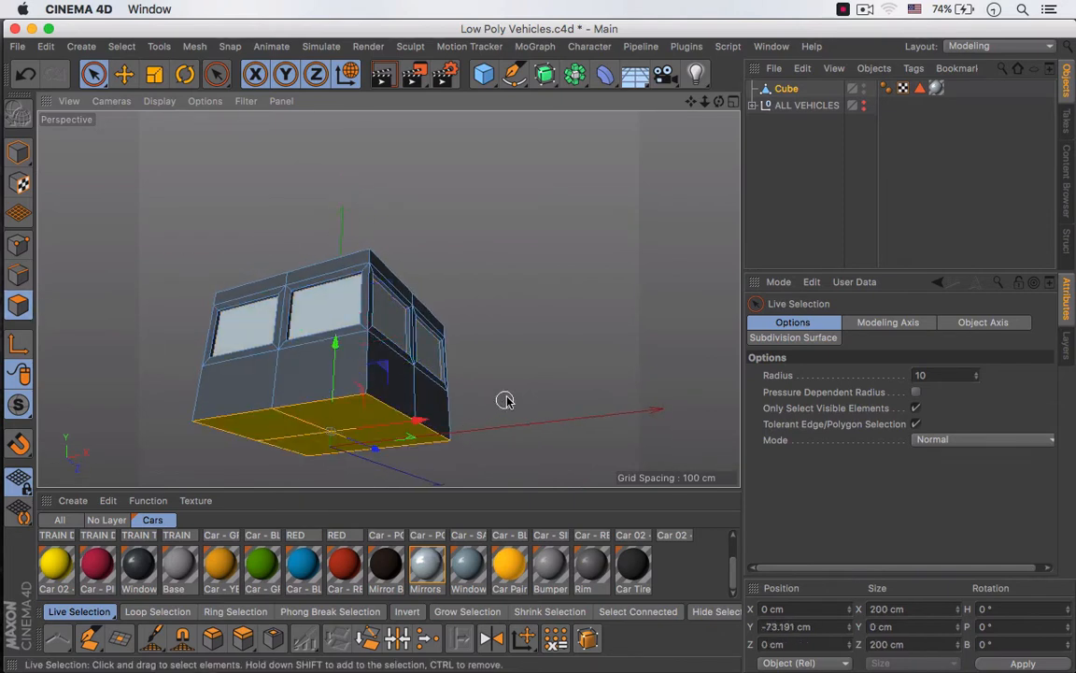
{"action": "key", "text": "d"}
{"action": "left_click_drag", "start_coordinate": [504, 400], "coordinate": [497, 406]}
{"action": "key", "text": "space"}
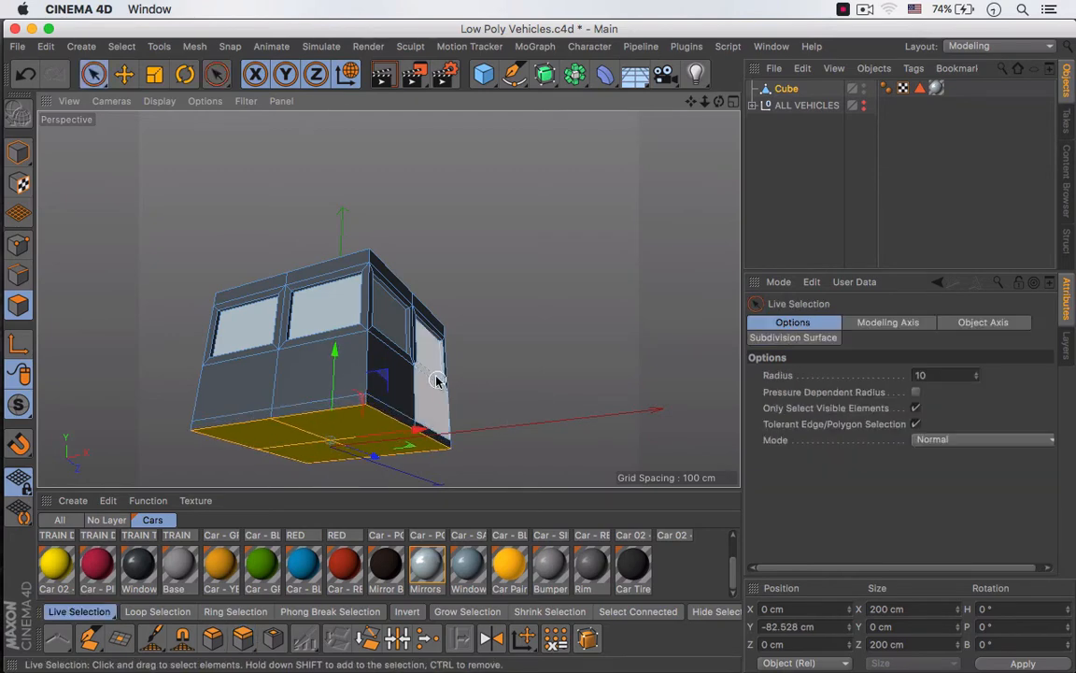
Extrude the thin polygon loop around the cube's base outward by about 87 cm on all four sides
{"action": "left_click_drag", "start_coordinate": [436, 380], "coordinate": [378, 350], "text": "alt"}
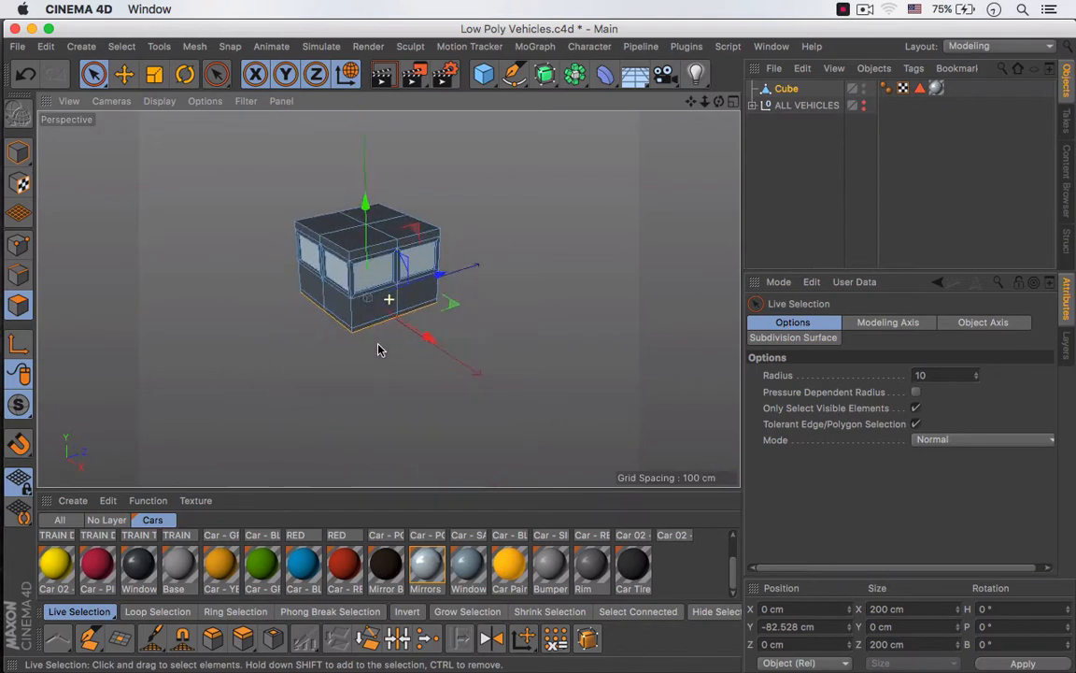
{"action": "scroll", "coordinate": [378, 349], "scroll_direction": "up", "scroll_amount": 5}
{"action": "left_click", "coordinate": [179, 613]}
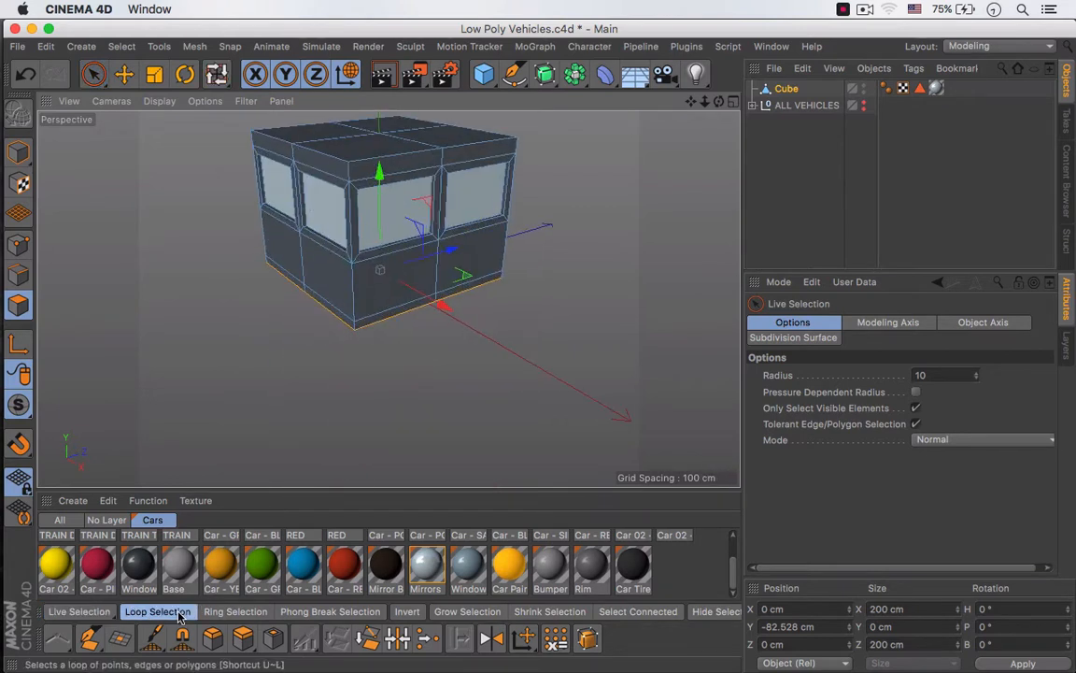
{"action": "left_click", "coordinate": [359, 333]}
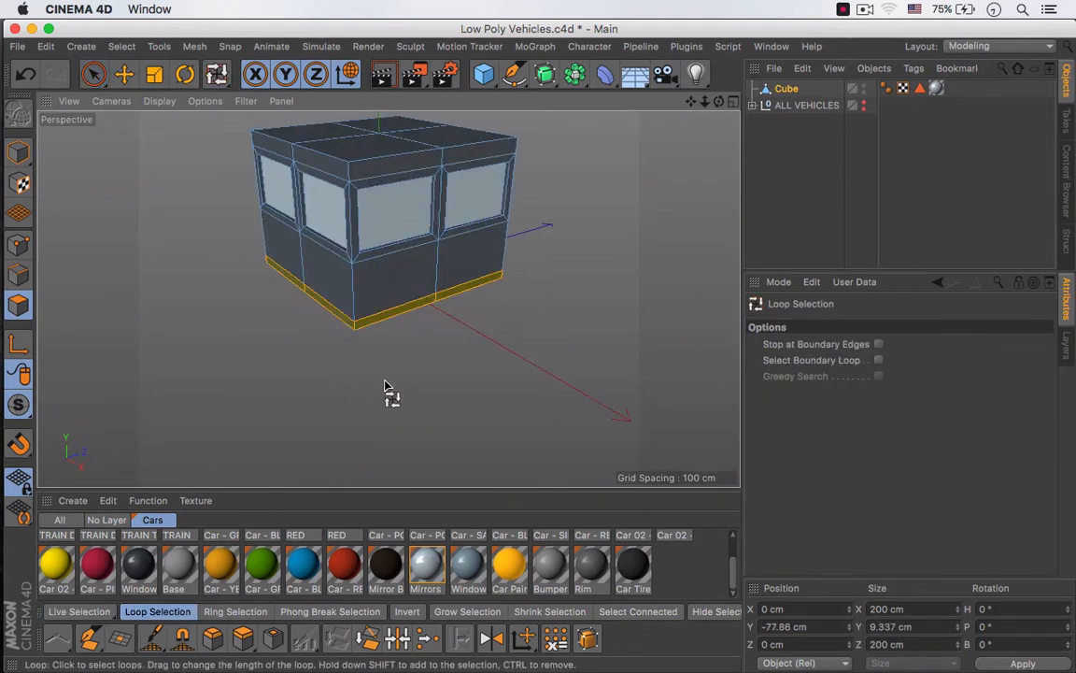
{"action": "key", "text": "d"}
{"action": "left_click_drag", "start_coordinate": [384, 386], "coordinate": [465, 386]}
{"action": "mouse_move", "coordinate": [393, 366]}
{"action": "left_mouse_down", "text": "alt"}
{"action": "mouse_move", "coordinate": [442, 377]}
{"action": "mouse_move", "coordinate": [466, 436]}
{"action": "mouse_move", "coordinate": [400, 360]}
{"action": "left_mouse_up", "text": "alt"}
{"action": "middle_click_drag", "start_coordinate": [407, 443], "coordinate": [412, 374], "text": "alt"}
Loop-select the thin outer rim faces of the base flanges and delete them
{"action": "left_click", "coordinate": [174, 612]}
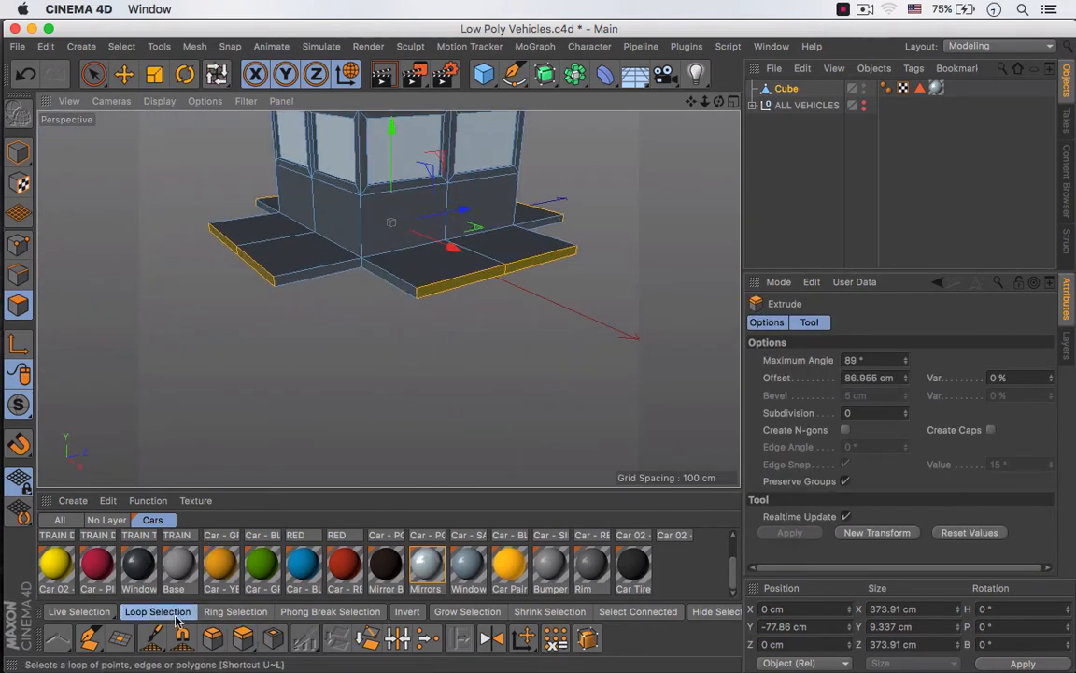
{"action": "left_click", "coordinate": [423, 292]}
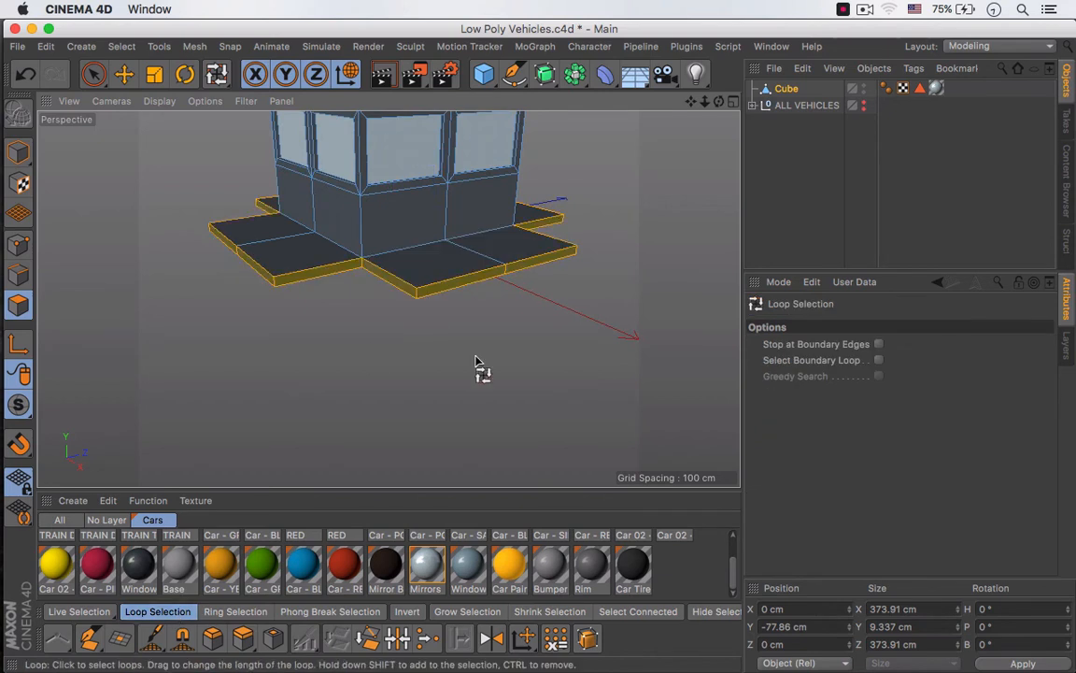
{"action": "key", "text": "Delete"}
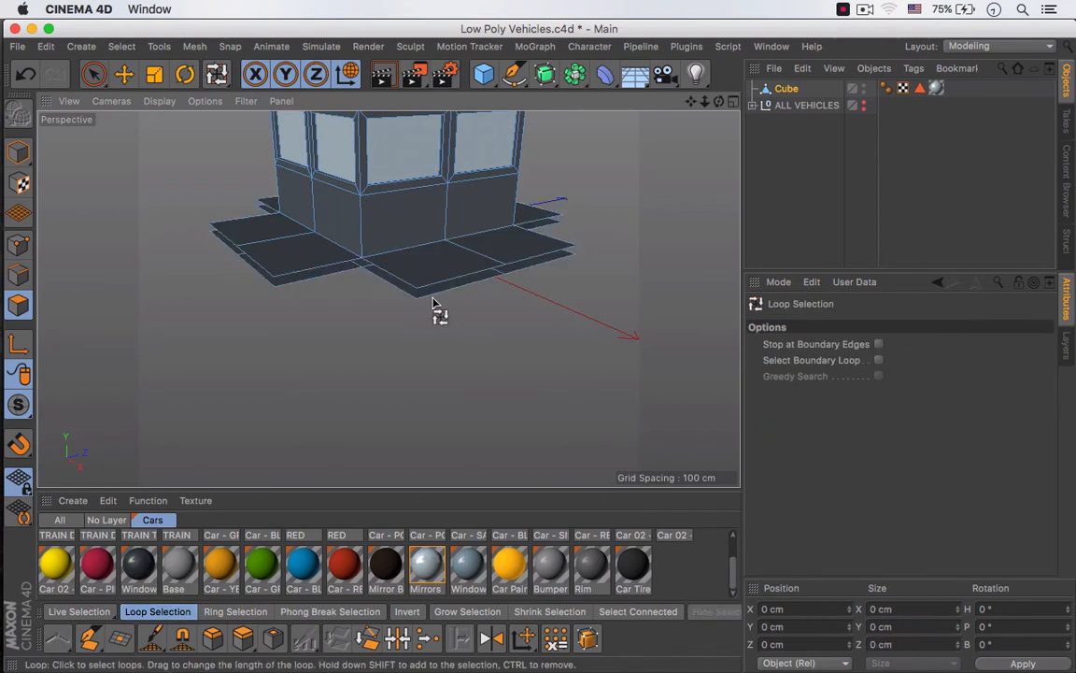
Select the underside faces of the base and delete them, leaving single-layer flanges around the body
{"action": "left_click_drag", "start_coordinate": [390, 279], "coordinate": [458, 103], "text": "alt"}
{"action": "key", "text": "9"}
{"action": "mouse_move", "coordinate": [356, 333]}
{"action": "left_mouse_down"}
{"action": "mouse_move", "coordinate": [315, 313]}
{"action": "mouse_move", "coordinate": [428, 361]}
{"action": "mouse_move", "coordinate": [445, 294]}
{"action": "mouse_move", "coordinate": [329, 373]}
{"action": "left_mouse_up"}
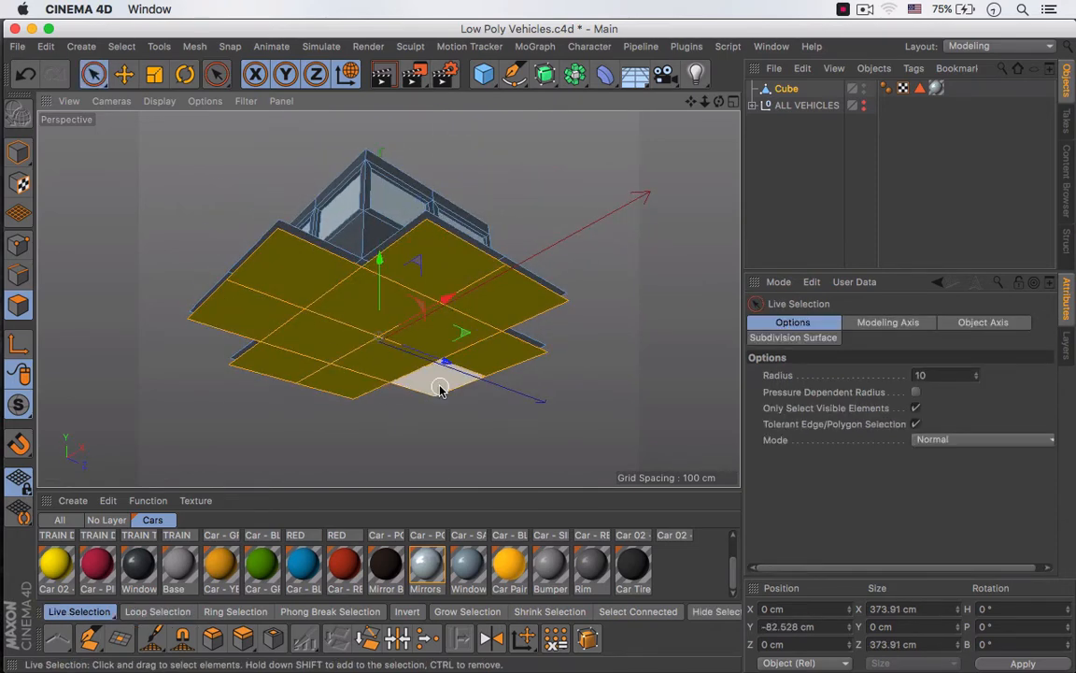
{"action": "mouse_move", "coordinate": [435, 374]}
{"action": "left_mouse_down"}
{"action": "mouse_move", "coordinate": [416, 307]}
{"action": "mouse_move", "coordinate": [483, 367]}
{"action": "mouse_move", "coordinate": [474, 319]}
{"action": "mouse_move", "coordinate": [500, 437]}
{"action": "left_mouse_up"}
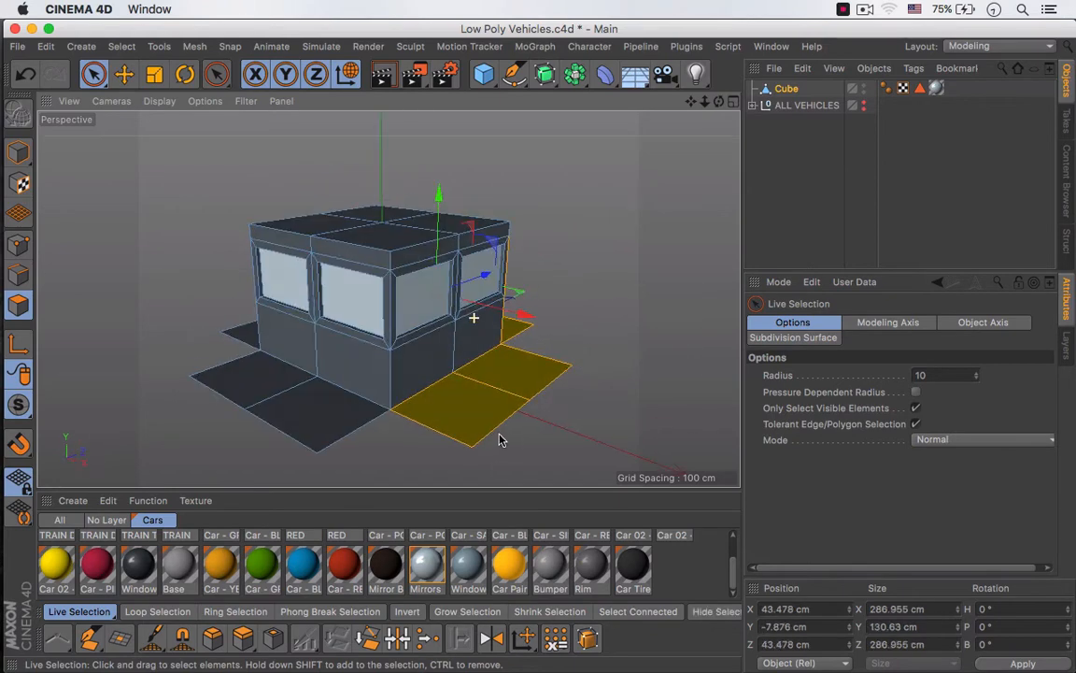
{"action": "left_click", "coordinate": [629, 353]}
{"action": "left_click_drag", "start_coordinate": [412, 425], "coordinate": [416, 340], "text": "alt"}
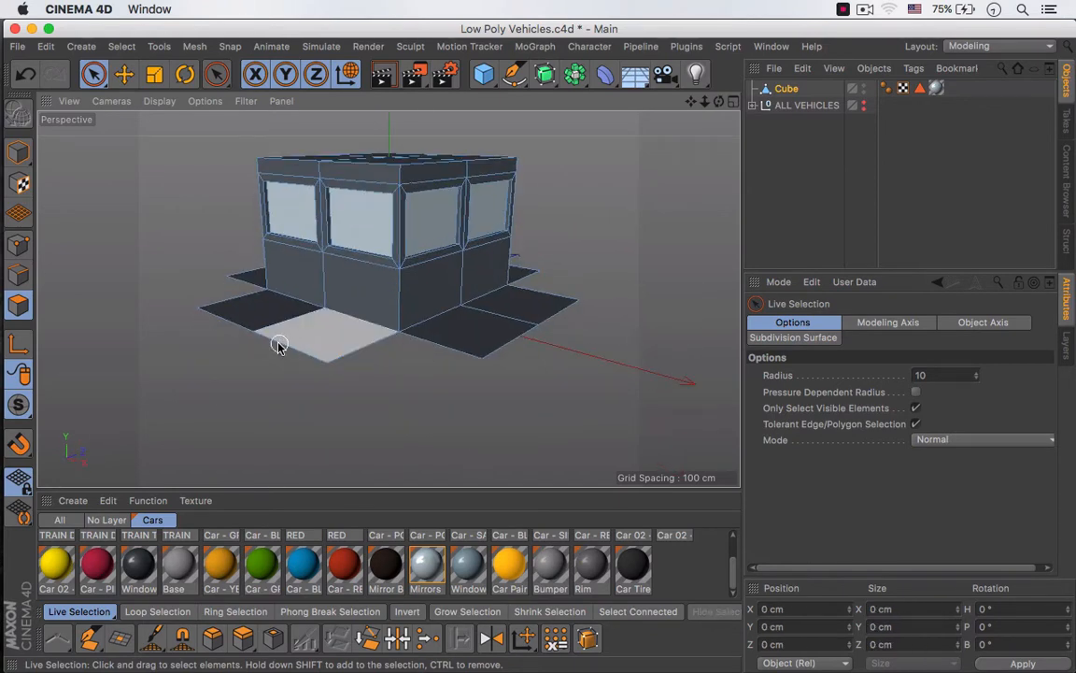
{"action": "left_click", "coordinate": [374, 347]}
Extrude one open side edge of each of the four flanges by about 87 cm to fill the corner gaps
{"action": "left_click", "coordinate": [29, 278]}
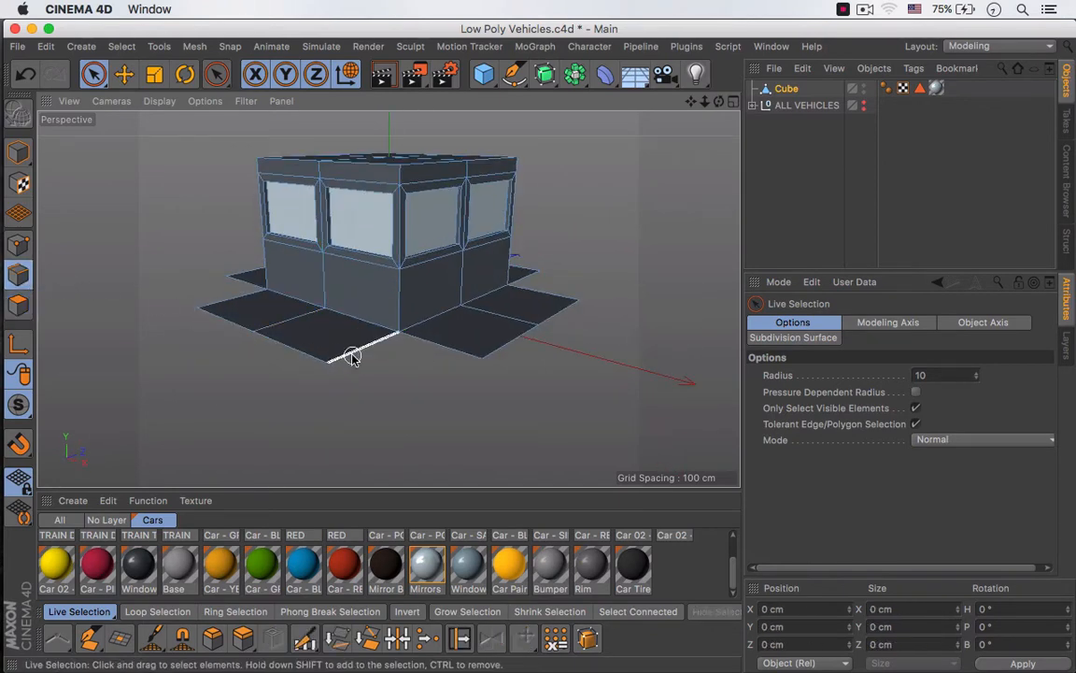
{"action": "left_click", "coordinate": [555, 292], "text": "shift"}
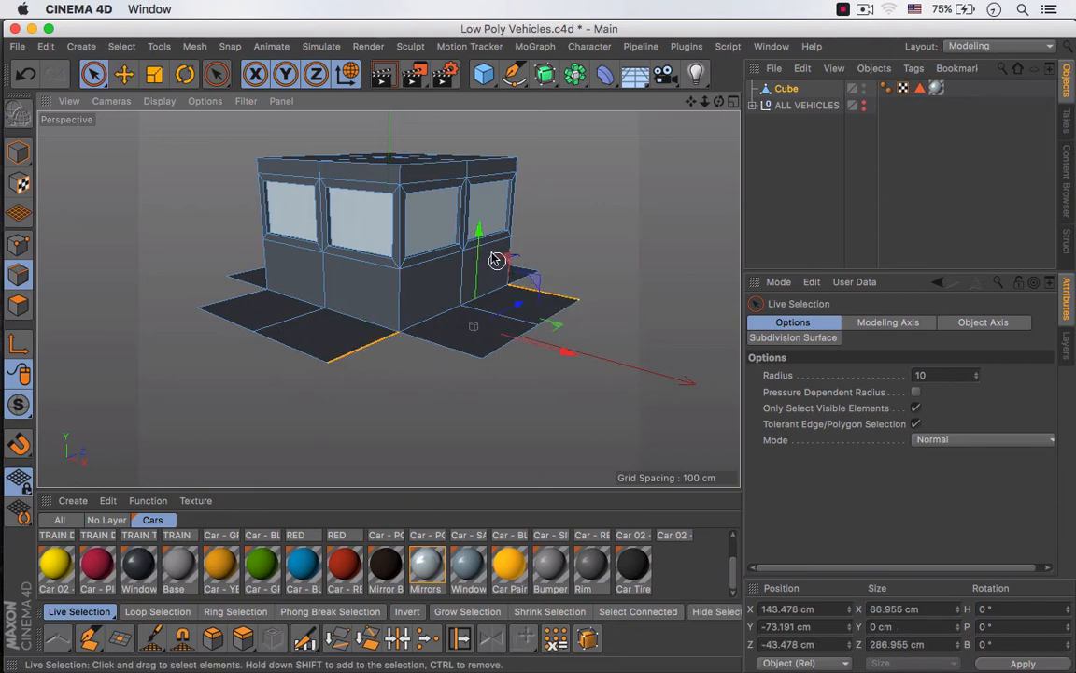
{"action": "left_click_drag", "start_coordinate": [496, 259], "coordinate": [378, 425], "text": "alt"}
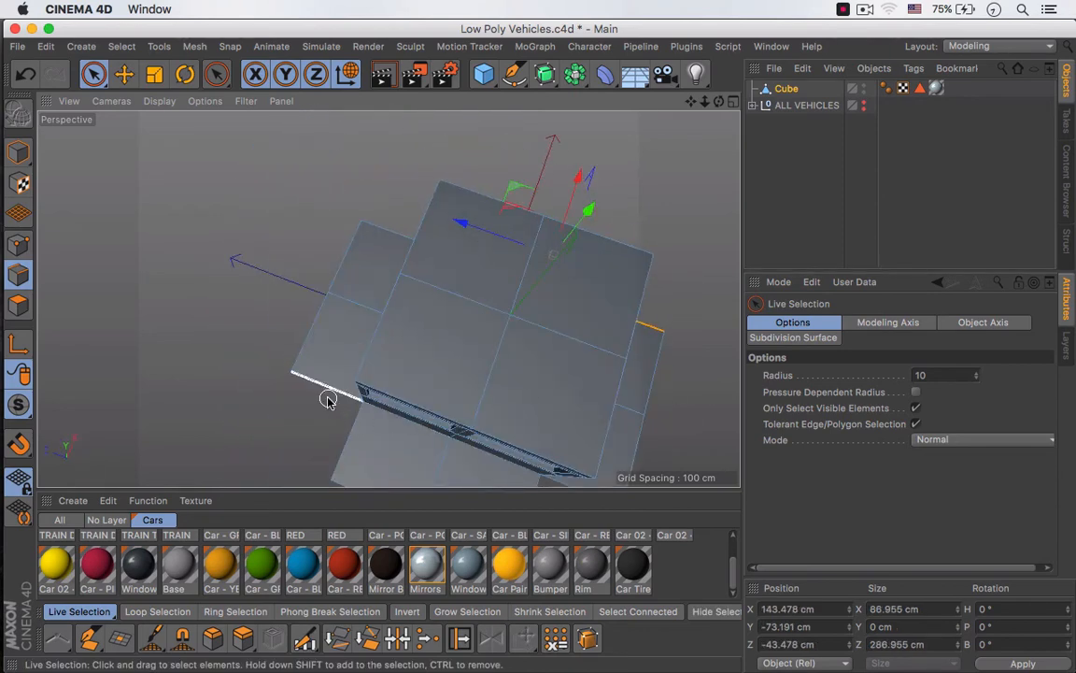
{"action": "left_click", "coordinate": [336, 394], "text": "shift"}
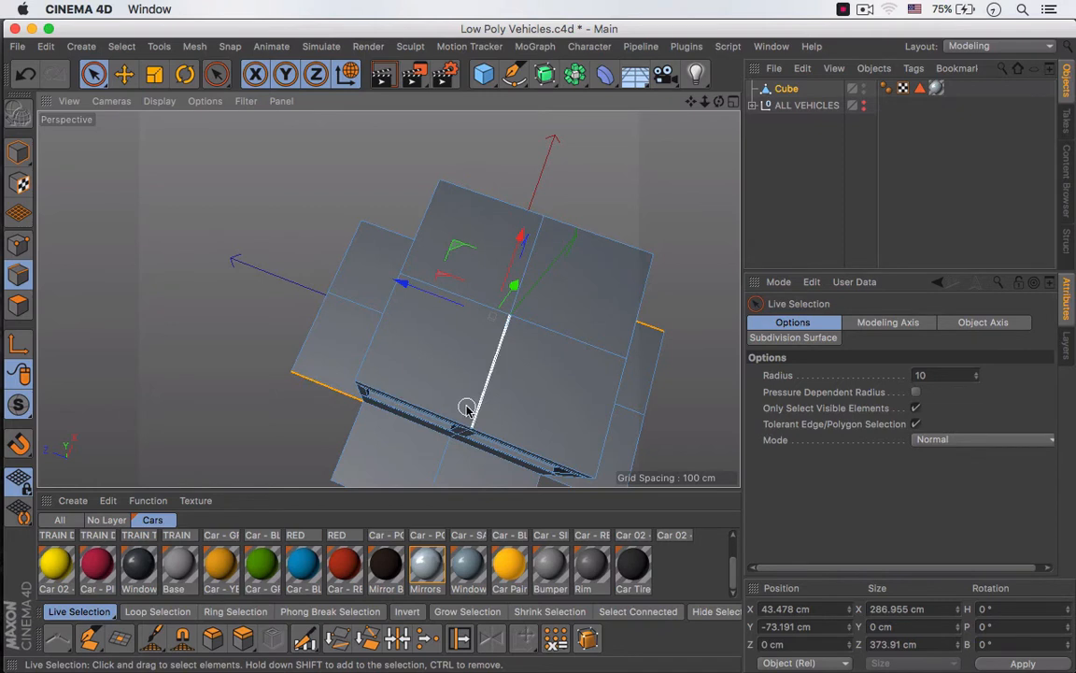
{"action": "left_click_drag", "start_coordinate": [468, 408], "coordinate": [326, 260], "text": "alt"}
{"action": "left_click", "coordinate": [400, 361], "text": "shift"}
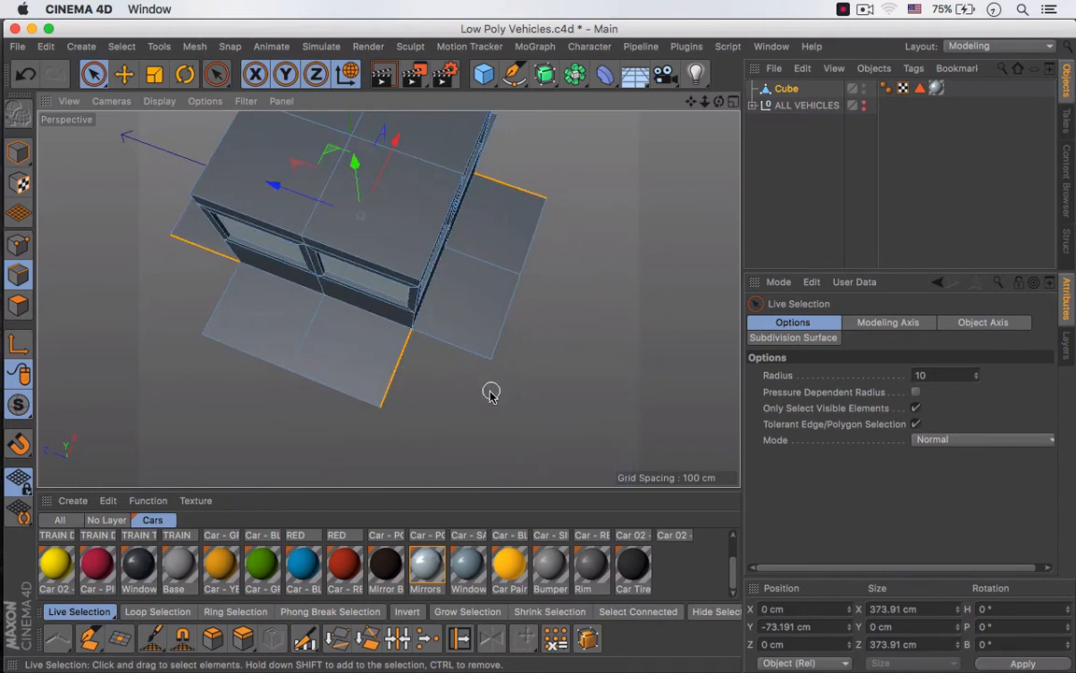
{"action": "key", "text": "d"}
{"action": "left_click_drag", "start_coordinate": [490, 391], "coordinate": [580, 391]}
{"action": "middle_click_drag", "start_coordinate": [519, 369], "coordinate": [484, 301], "text": "alt"}
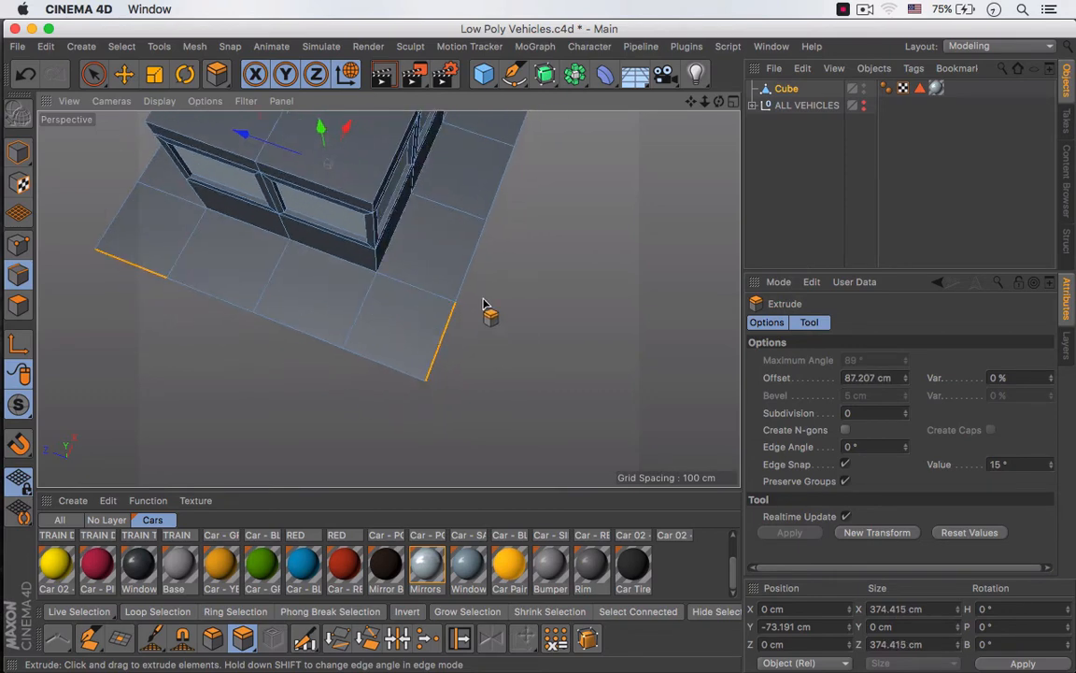
Fine-tune the edge extrusion offset to 86.9 cm so the corner pieces line up with the neighbouring flanges
{"action": "right_click_drag", "start_coordinate": [485, 299], "coordinate": [556, 301], "text": "alt"}
{"action": "right_click_drag", "start_coordinate": [329, 316], "coordinate": [469, 320], "text": "alt"}
{"action": "double_click", "coordinate": [857, 377]}
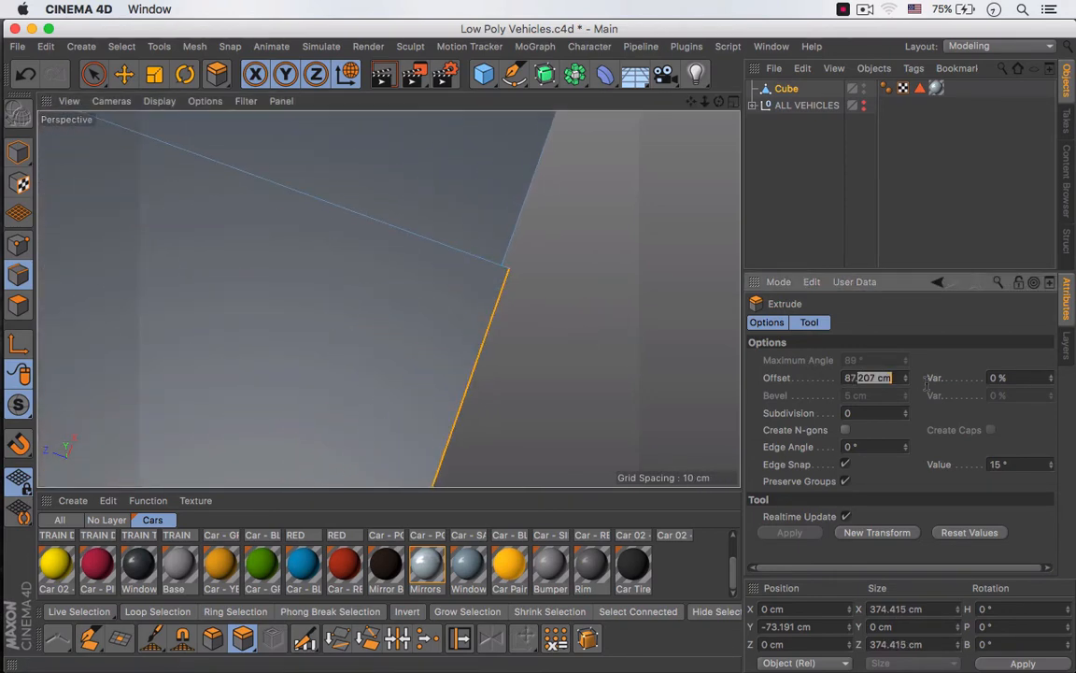
{"action": "type", "text": "87"}
{"action": "key", "text": "Return"}
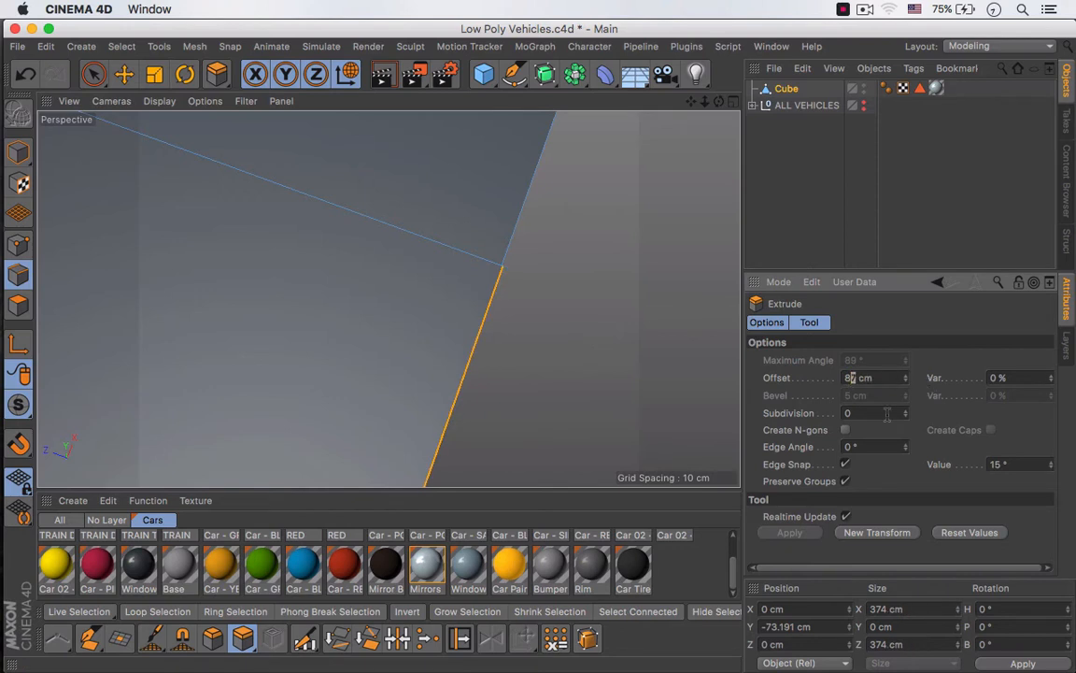
{"action": "type", "text": "86.8"}
{"action": "key", "text": "Return"}
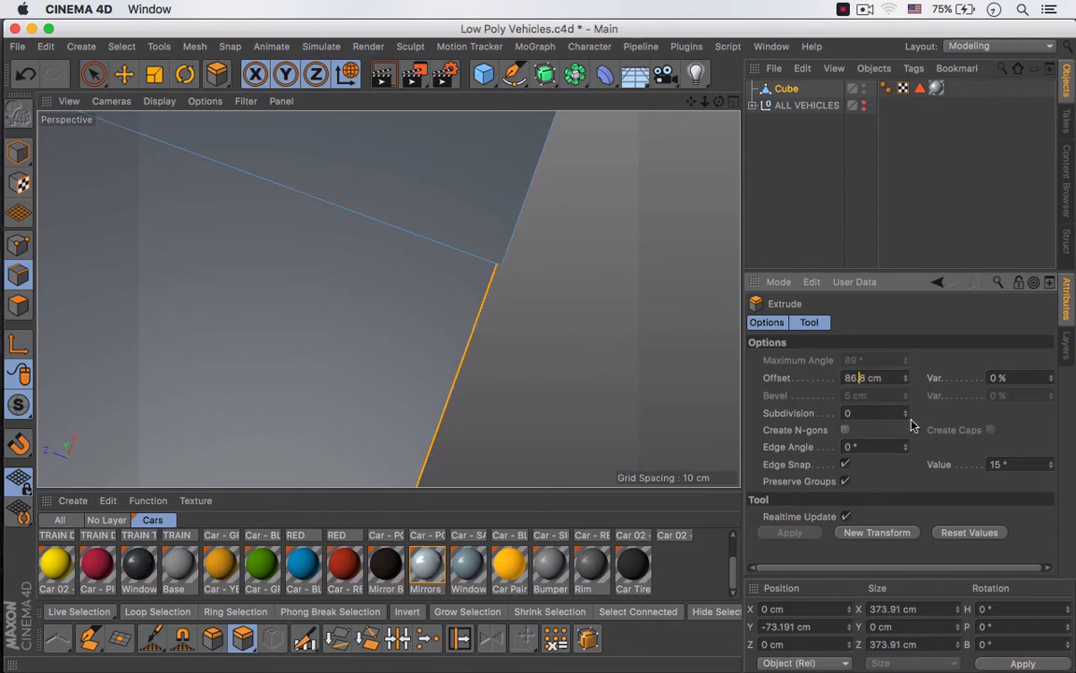
{"action": "key", "text": "Return"}
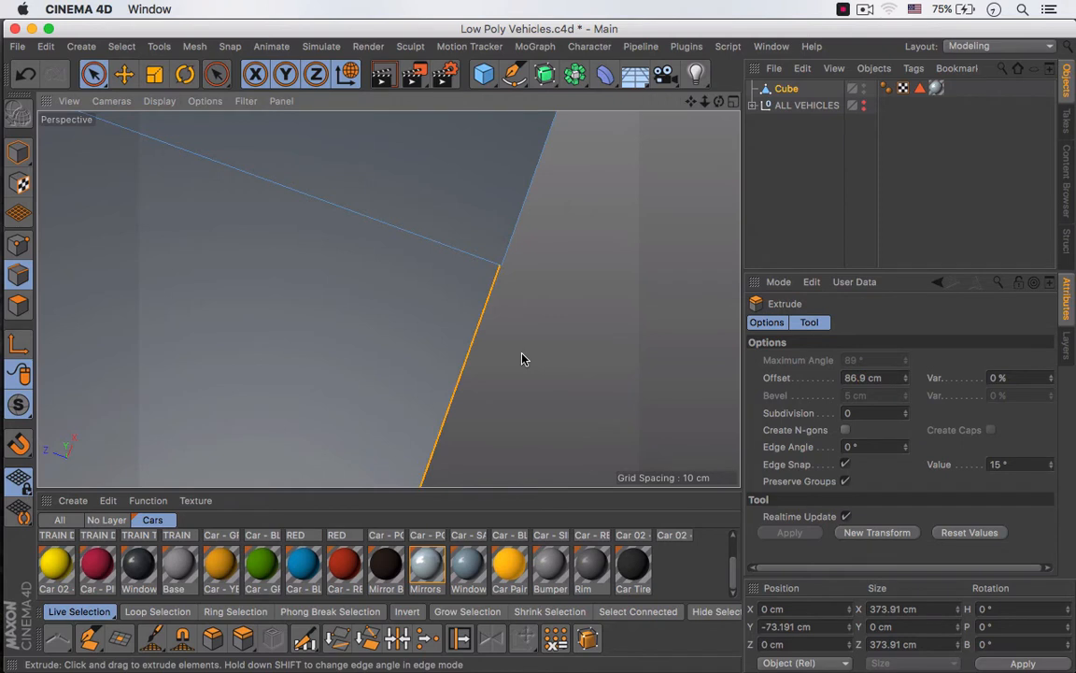
Weld the overlapping points where the extruded corner piece meets the neighbouring flange
{"action": "key", "text": "space"}
{"action": "left_click", "coordinate": [19, 246]}
{"action": "left_click", "coordinate": [502, 268]}
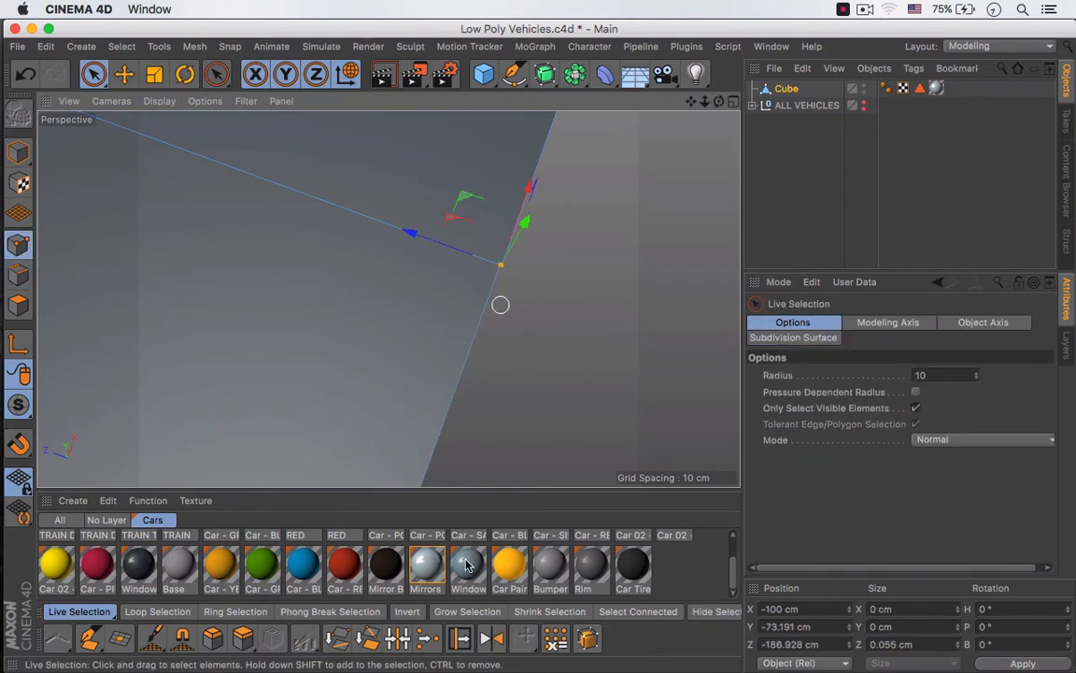
{"action": "left_click", "coordinate": [429, 640]}
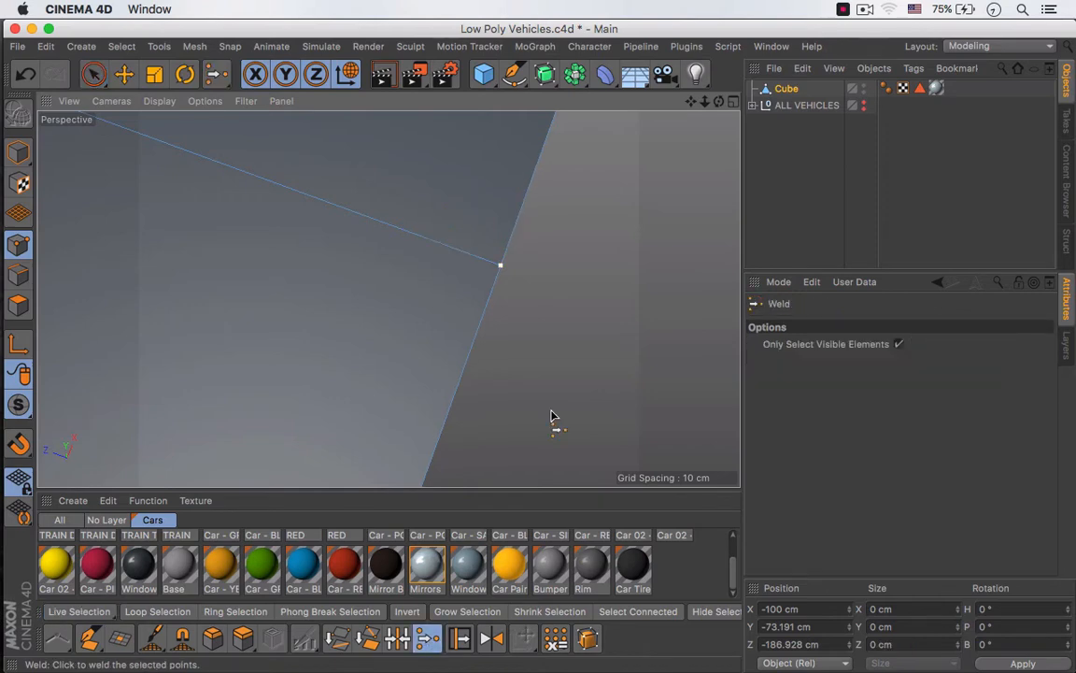
{"action": "scroll", "coordinate": [355, 392], "scroll_direction": "down", "scroll_amount": 6}
{"action": "middle_click_drag", "start_coordinate": [532, 286], "coordinate": [554, 281], "text": "alt"}
{"action": "key", "text": "space"}
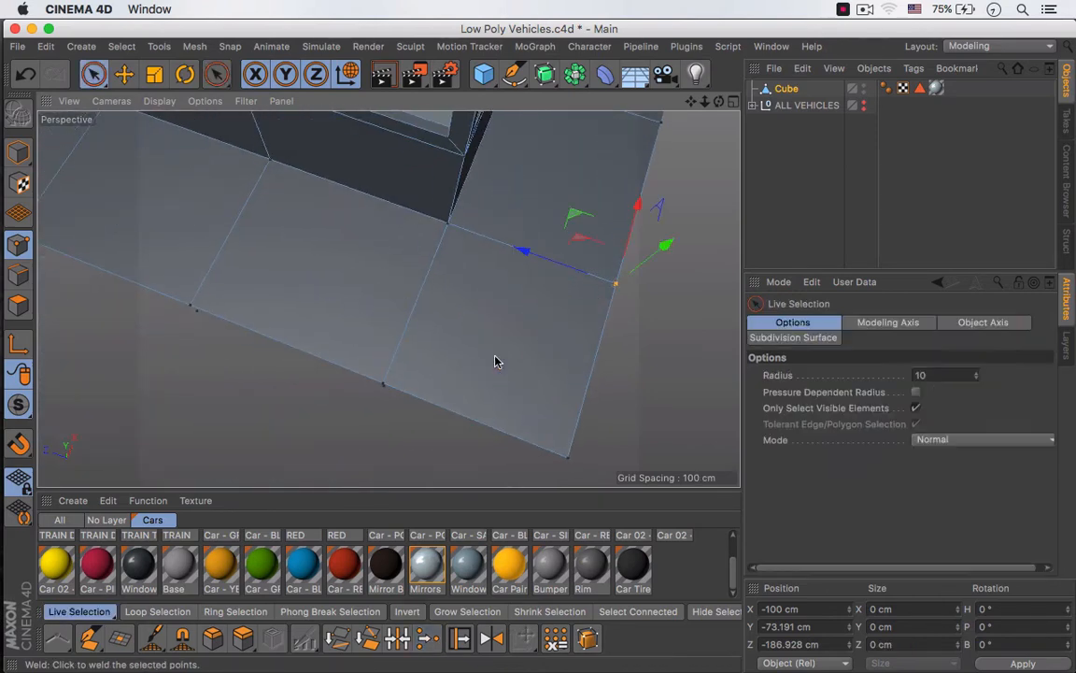
Delete the stray points left beneath the outer edge of the flange on this side
{"action": "left_click", "coordinate": [391, 394]}
{"action": "left_click_drag", "start_coordinate": [422, 387], "coordinate": [467, 268], "text": "alt"}
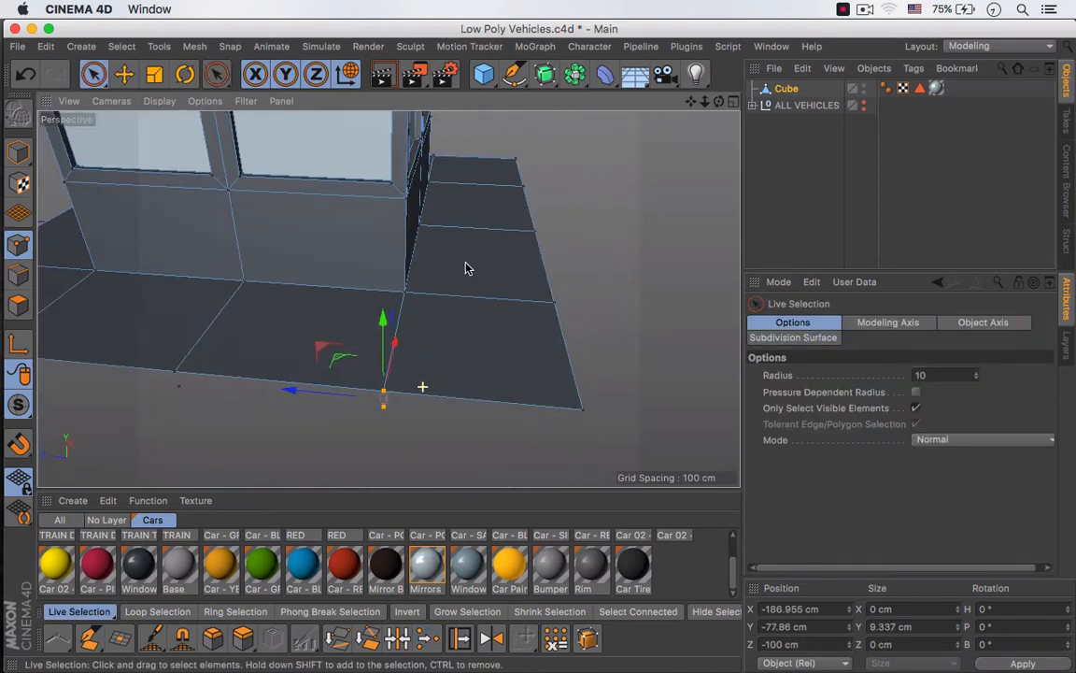
{"action": "left_click", "coordinate": [402, 422]}
{"action": "left_click_drag", "start_coordinate": [404, 425], "coordinate": [376, 395], "text": "alt"}
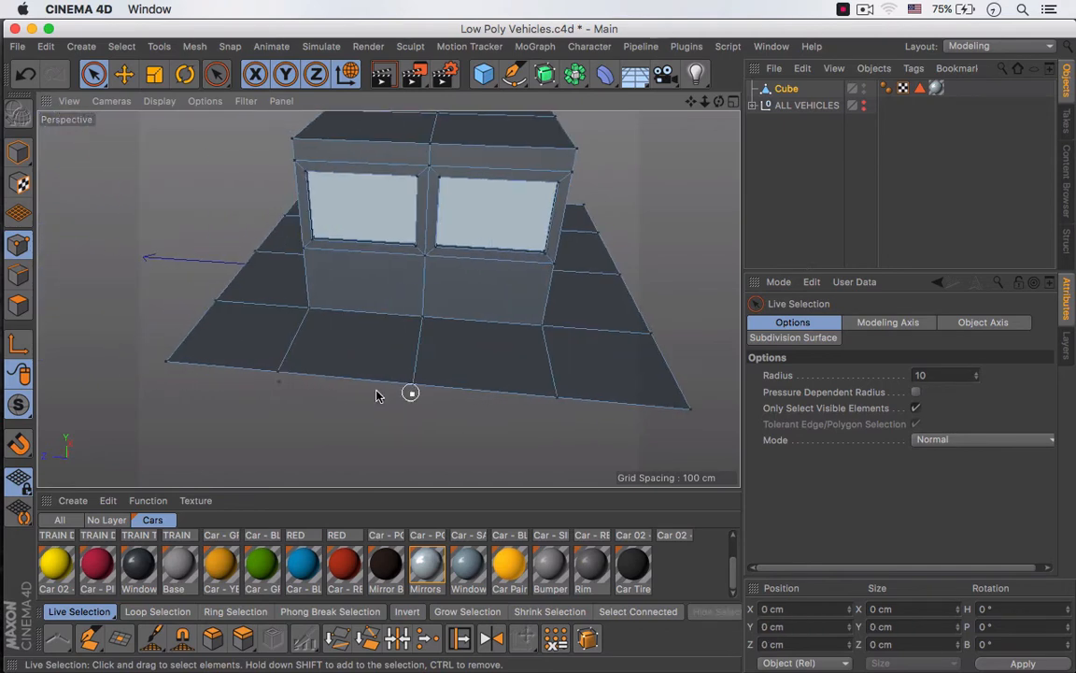
{"action": "left_click", "coordinate": [420, 409]}
Weld the overlapping points at the next corner junction along the flange's outer edge
{"action": "right_click_drag", "start_coordinate": [265, 363], "coordinate": [393, 374], "text": "alt"}
{"action": "left_click", "coordinate": [329, 402]}
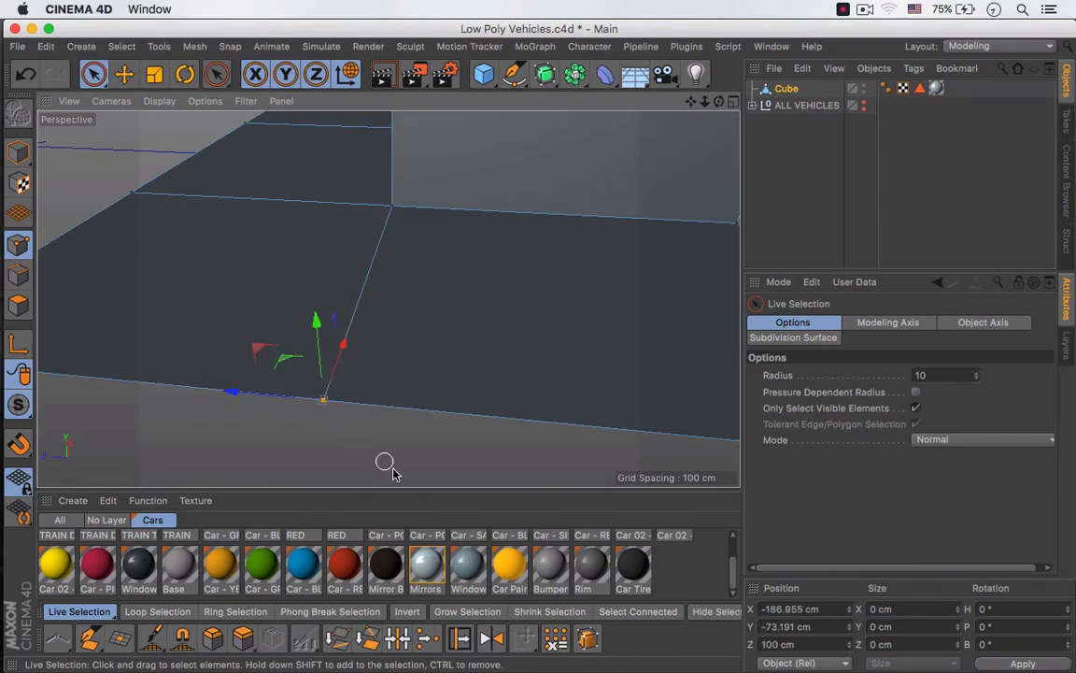
{"action": "left_click", "coordinate": [427, 638]}
{"action": "right_click_drag", "start_coordinate": [430, 380], "coordinate": [320, 380], "text": "alt"}
{"action": "middle_click_drag", "start_coordinate": [533, 331], "coordinate": [378, 305], "text": "alt"}
{"action": "key", "text": "space"}
Delete all remaining stray points floating beneath the skirt around the base of the body
{"action": "left_click_drag", "start_coordinate": [511, 366], "coordinate": [639, 297], "text": "alt"}
{"action": "left_click_drag", "start_coordinate": [390, 299], "coordinate": [691, 364], "text": "alt"}
{"action": "right_click_drag", "start_coordinate": [517, 378], "coordinate": [489, 381], "text": "alt"}
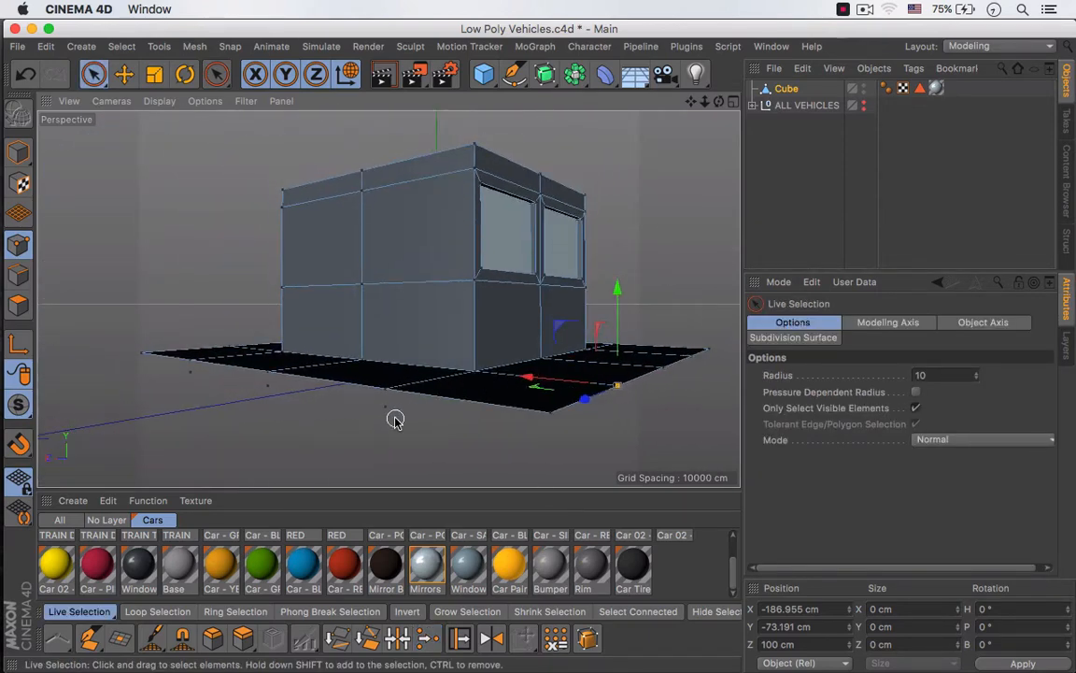
{"action": "left_click_drag", "start_coordinate": [289, 433], "coordinate": [261, 299], "text": "alt"}
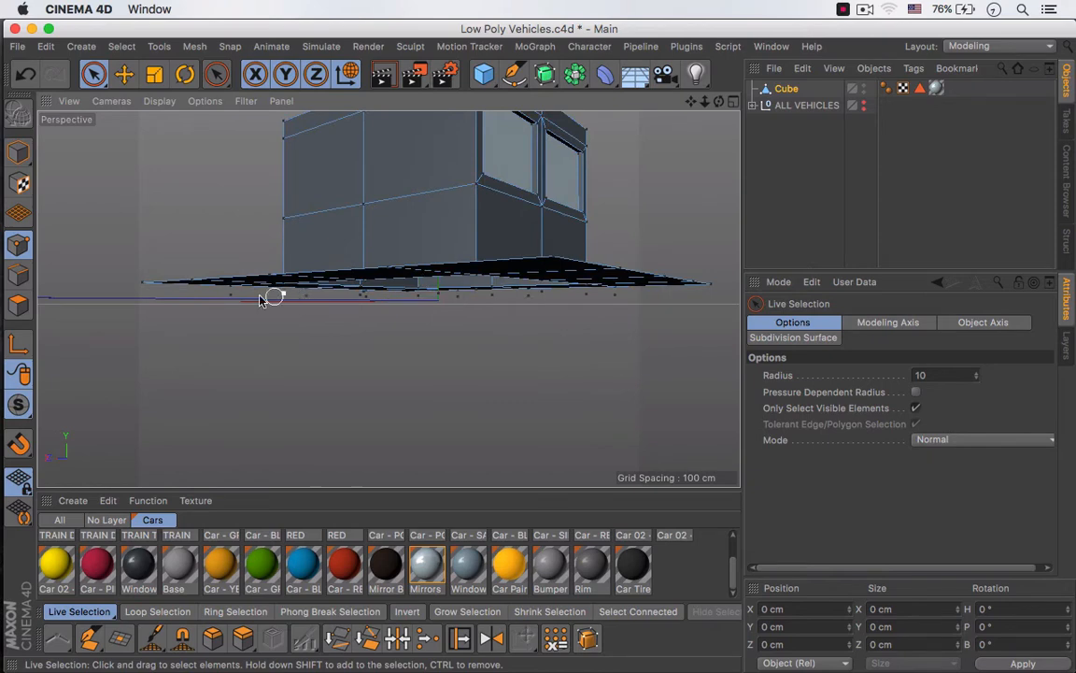
{"action": "left_click", "coordinate": [411, 301]}
{"action": "left_click_drag", "start_coordinate": [403, 281], "coordinate": [452, 303], "text": "alt"}
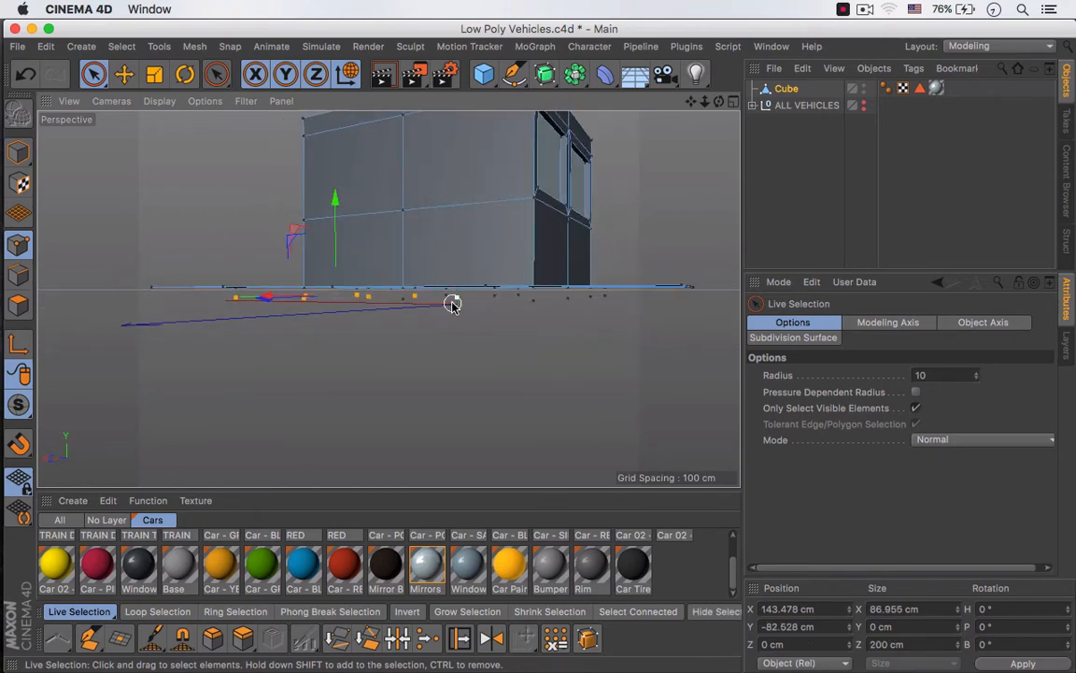
{"action": "left_click", "coordinate": [433, 306]}
{"action": "left_click", "coordinate": [487, 309]}
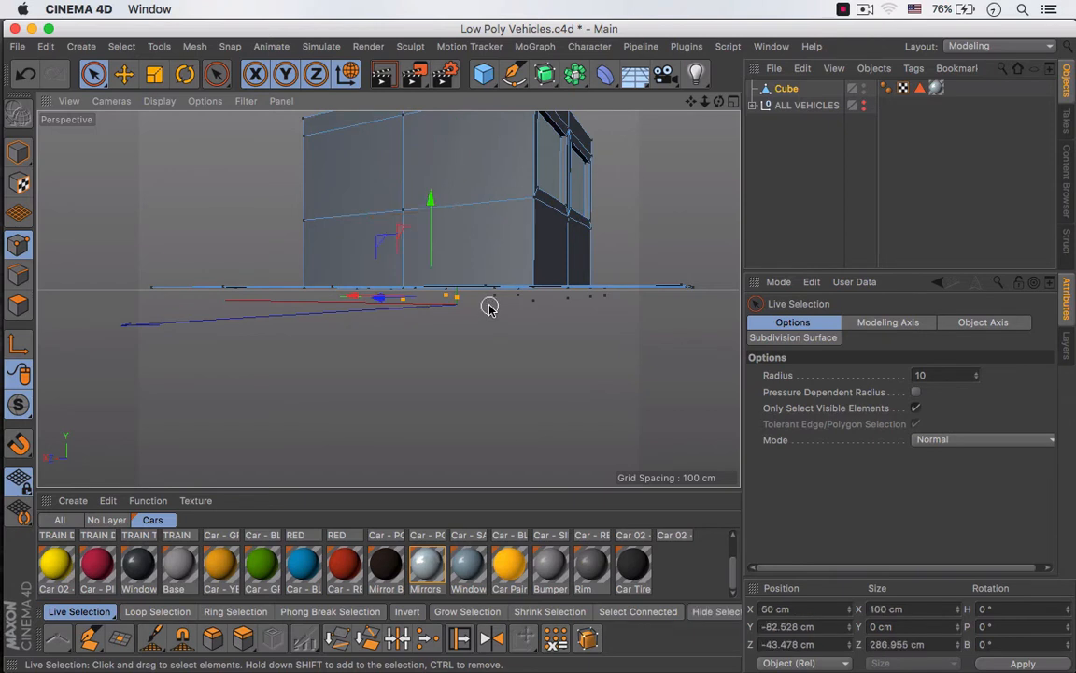
{"action": "left_click", "coordinate": [499, 302]}
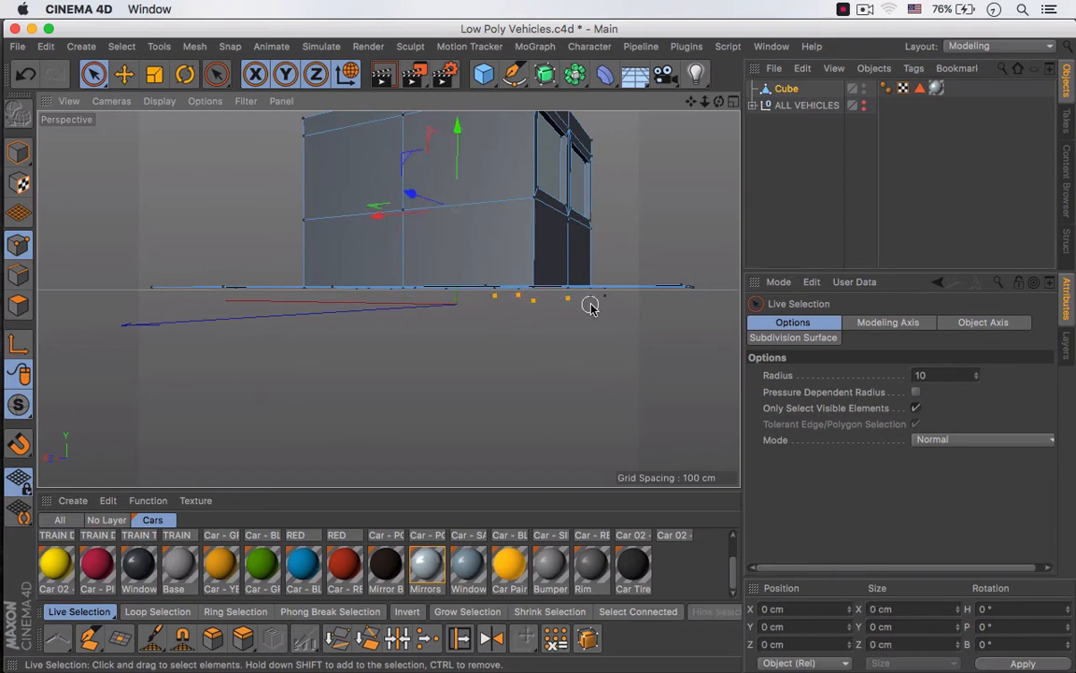
{"action": "left_click_drag", "start_coordinate": [591, 303], "coordinate": [599, 307]}
{"action": "left_click", "coordinate": [613, 345]}
Optimize the whole mesh with Polygons, Unused Points and Points enabled to merge duplicates and clear leftovers
{"action": "right_click_drag", "start_coordinate": [584, 287], "coordinate": [533, 273], "text": "alt"}
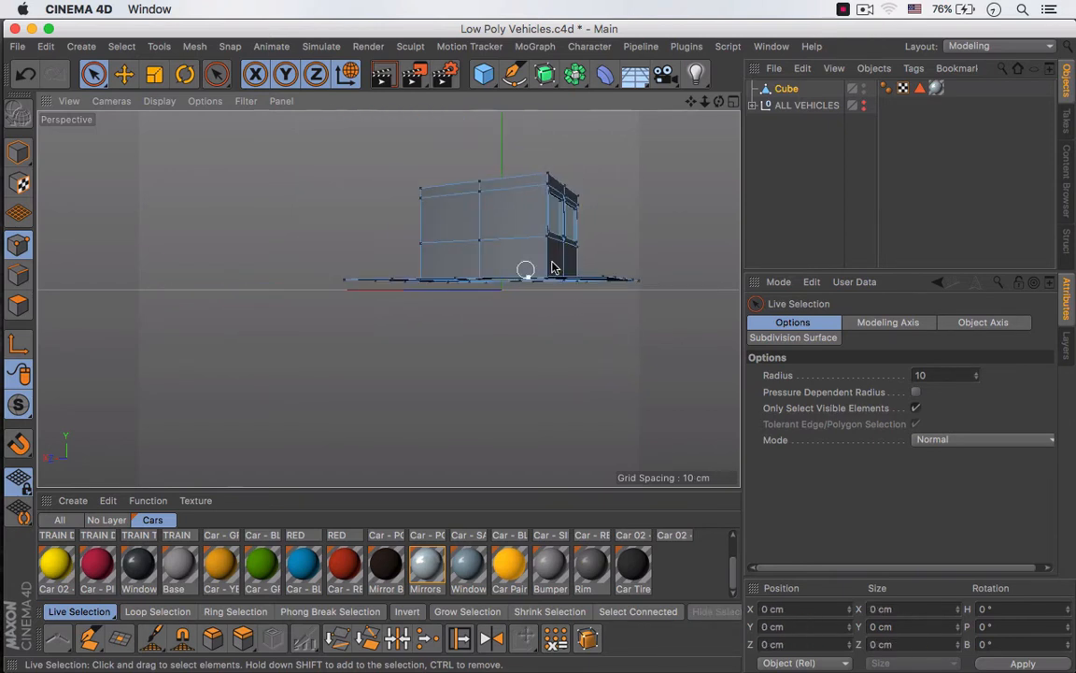
{"action": "left_click_drag", "start_coordinate": [556, 237], "coordinate": [580, 355], "text": "alt"}
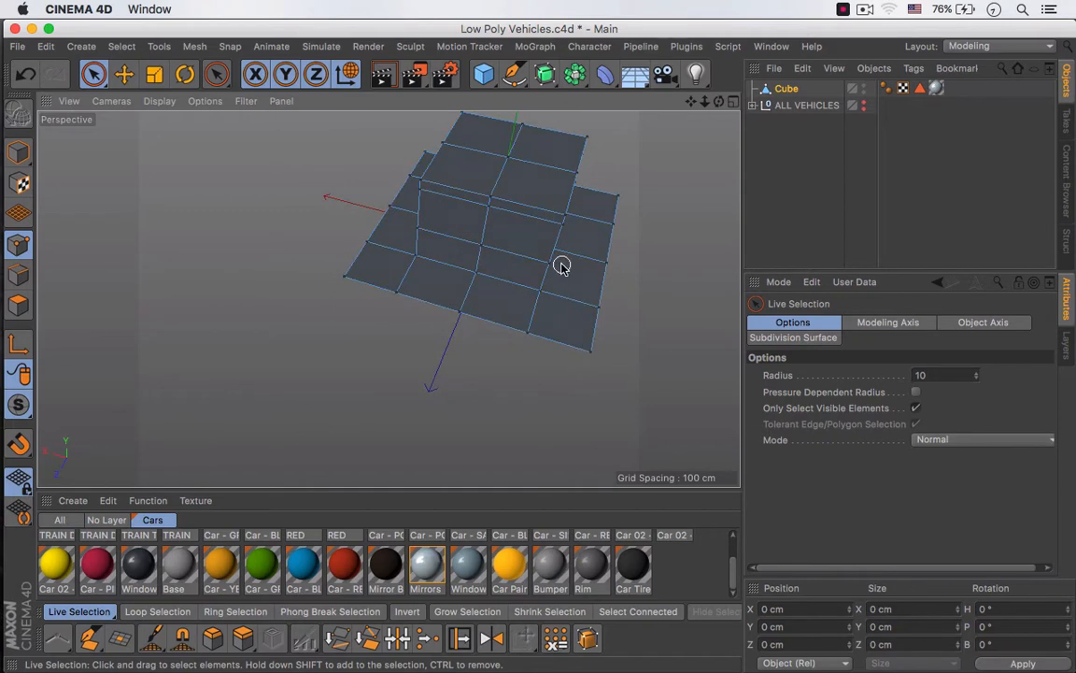
{"action": "key", "text": "ctrl+a"}
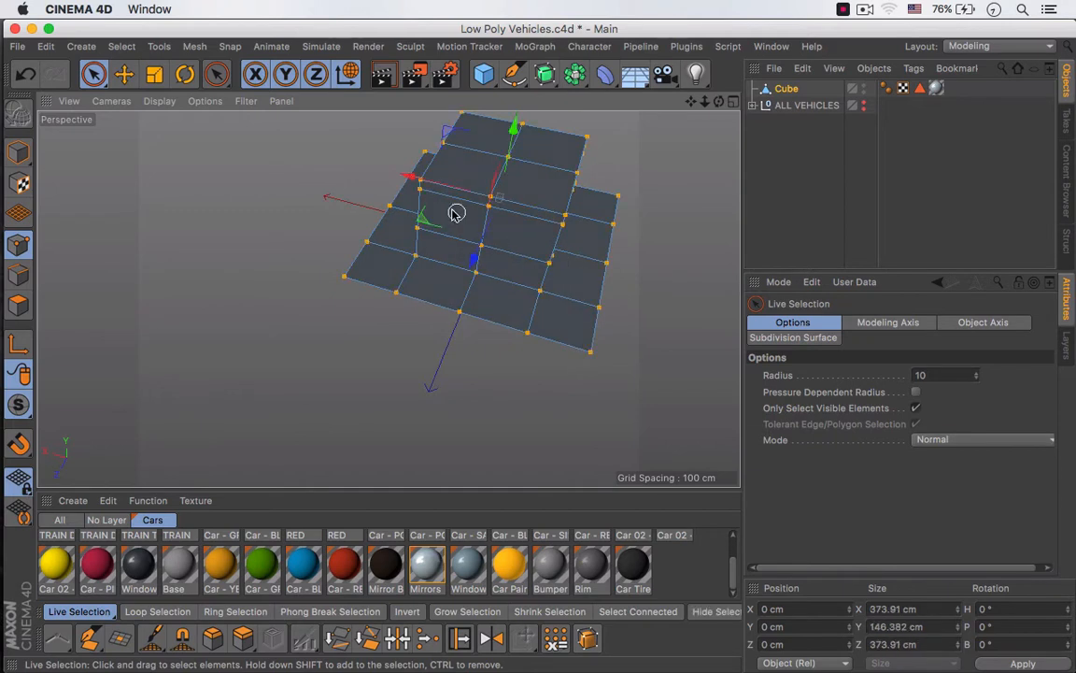
{"action": "left_click", "coordinate": [195, 45]}
{"action": "mouse_move", "coordinate": [210, 88]}
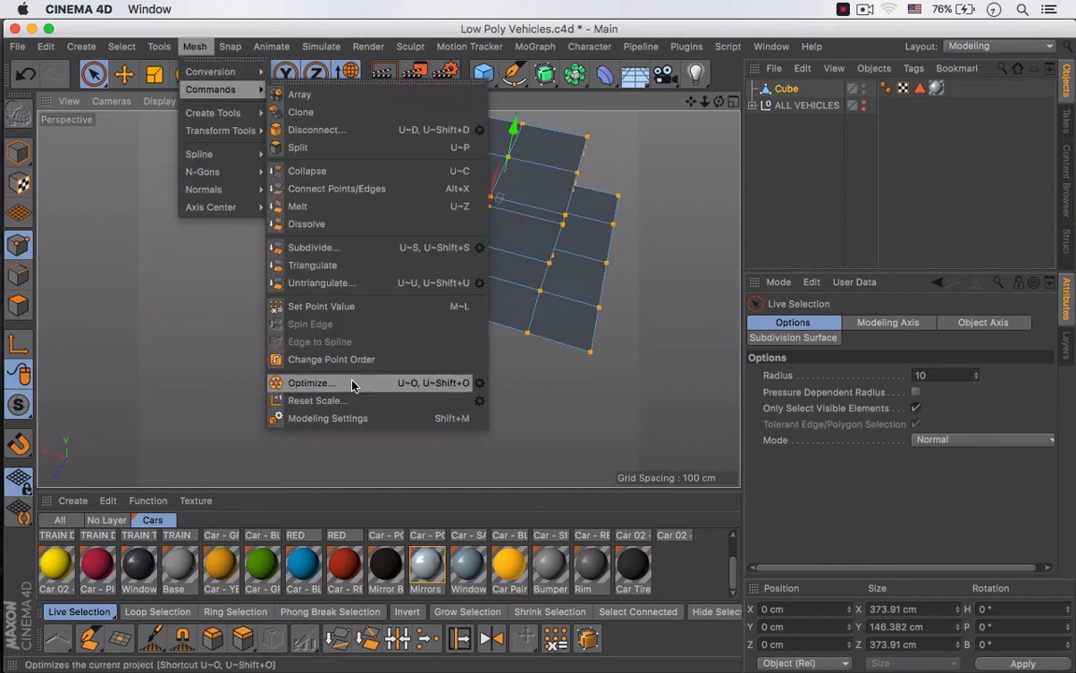
{"action": "left_click", "coordinate": [478, 384]}
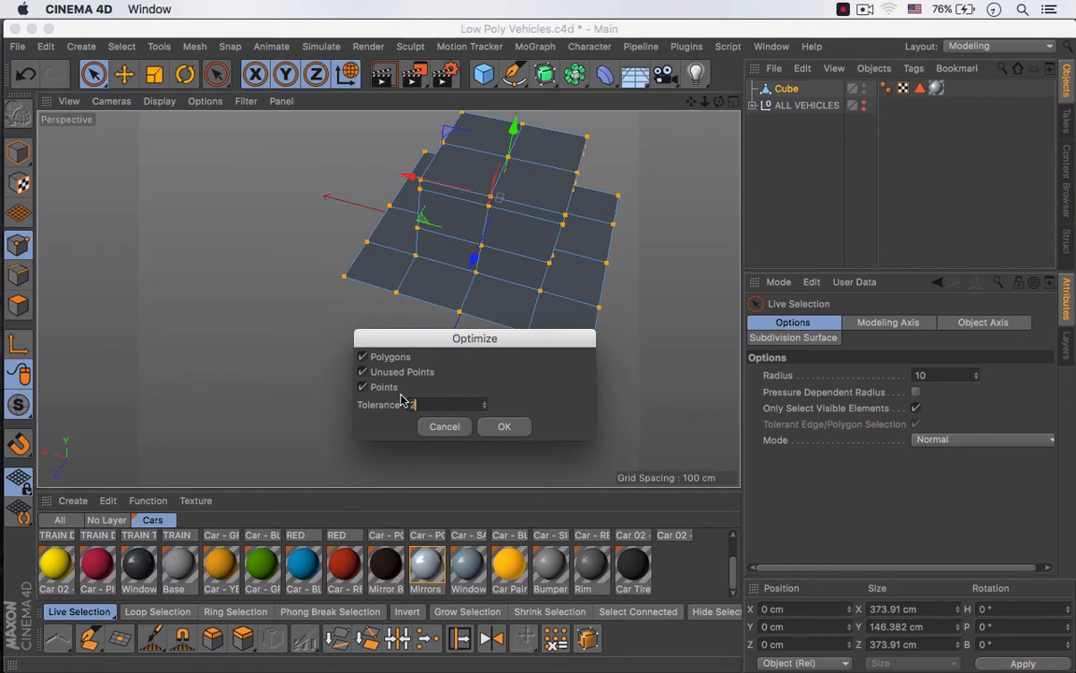
{"action": "key", "text": "Return"}
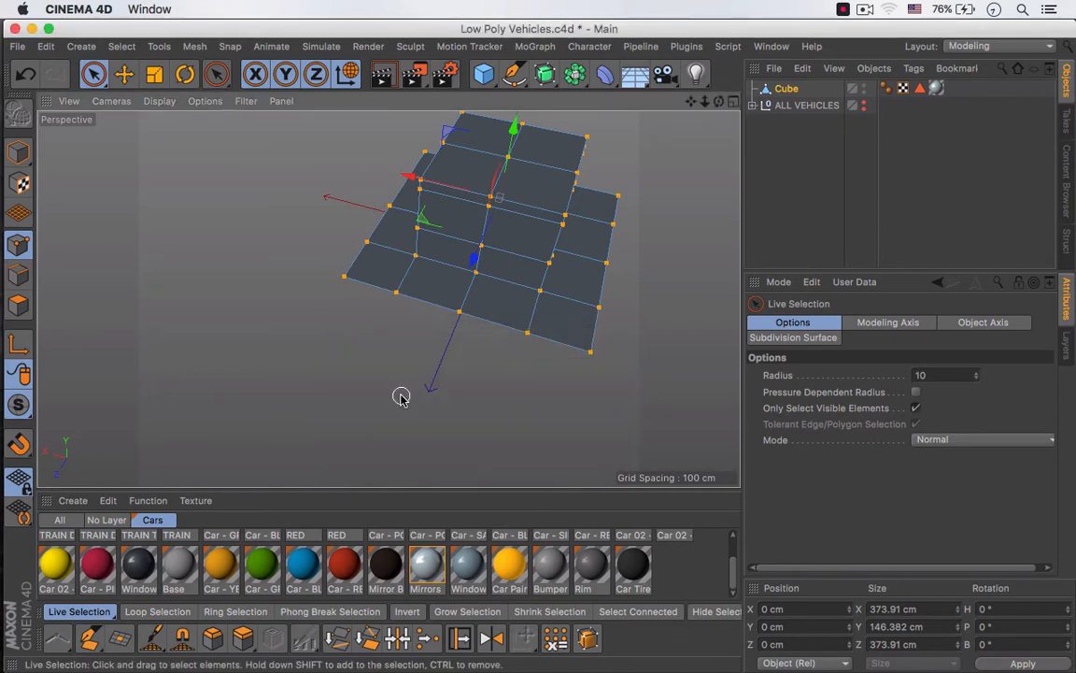
Check the mesh under a temporary Subdivision Surface and remove that generator while keeping the cube
{"action": "scroll", "coordinate": [415, 271], "scroll_direction": "up", "scroll_amount": 5}
{"action": "left_click_drag", "start_coordinate": [505, 281], "coordinate": [496, 327], "text": "alt"}
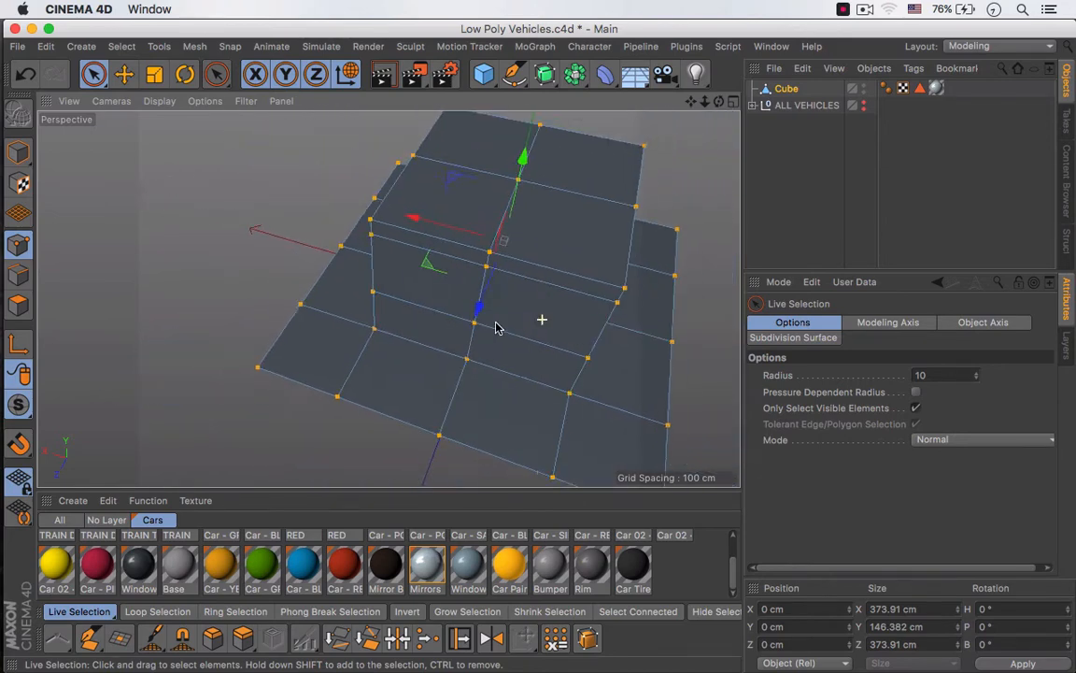
{"action": "scroll", "coordinate": [528, 280], "scroll_direction": "down", "scroll_amount": 3}
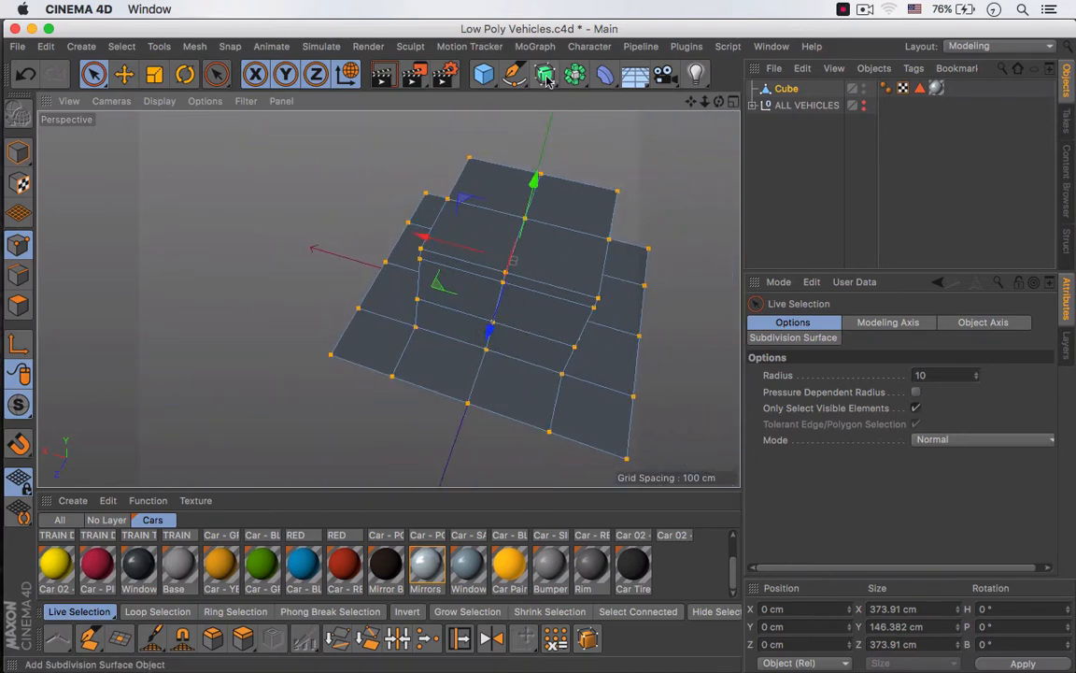
{"action": "left_click", "coordinate": [547, 78], "text": "alt"}
{"action": "left_click_drag", "start_coordinate": [436, 348], "coordinate": [504, 392], "text": "alt"}
{"action": "left_click_drag", "start_coordinate": [801, 111], "coordinate": [817, 86]}
{"action": "left_click", "coordinate": [801, 108]}
{"action": "key", "text": "Delete"}
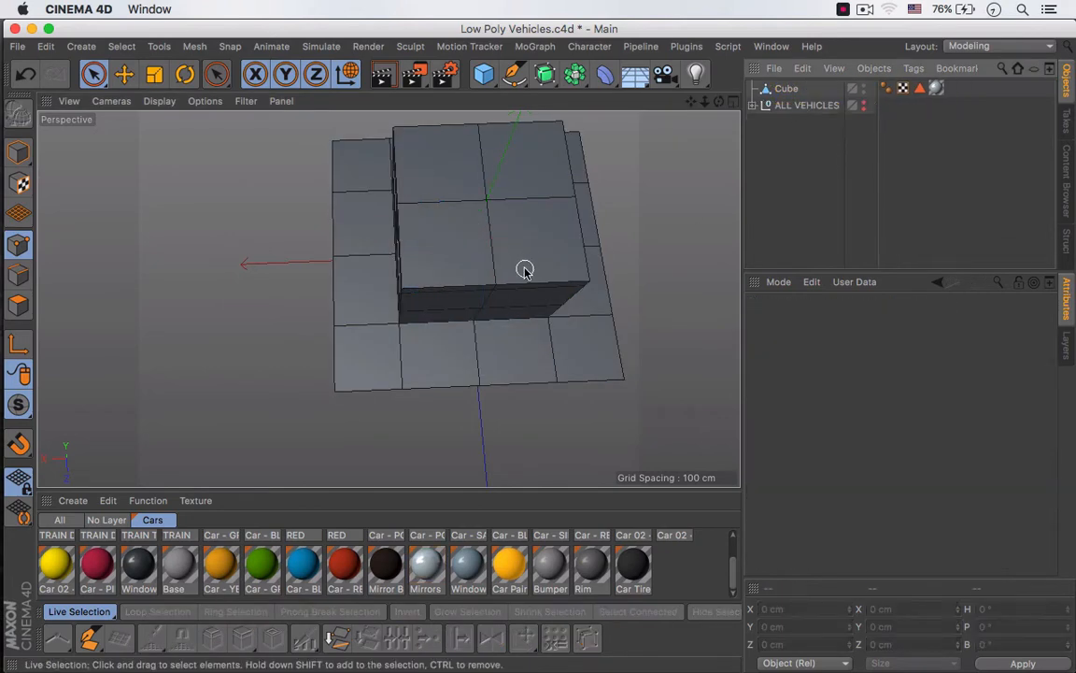
Pull the two middle outer edges of the skirt's -Z side outward to about Z -260 cm
{"action": "left_click_drag", "start_coordinate": [559, 281], "coordinate": [498, 229], "text": "alt"}
{"action": "left_click_drag", "start_coordinate": [389, 298], "coordinate": [474, 302], "text": "alt"}
{"action": "right_click_drag", "start_coordinate": [483, 305], "coordinate": [436, 319], "text": "alt"}
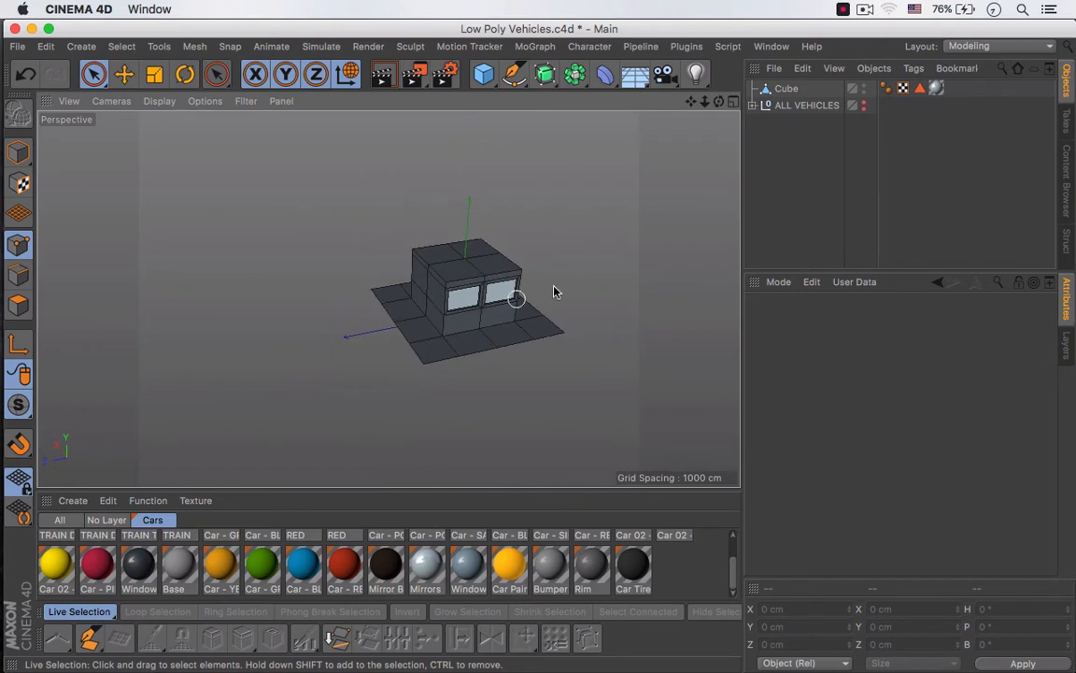
{"action": "left_click", "coordinate": [787, 90]}
{"action": "left_click", "coordinate": [19, 275]}
{"action": "scroll", "coordinate": [435, 374], "scroll_direction": "up", "scroll_amount": 3}
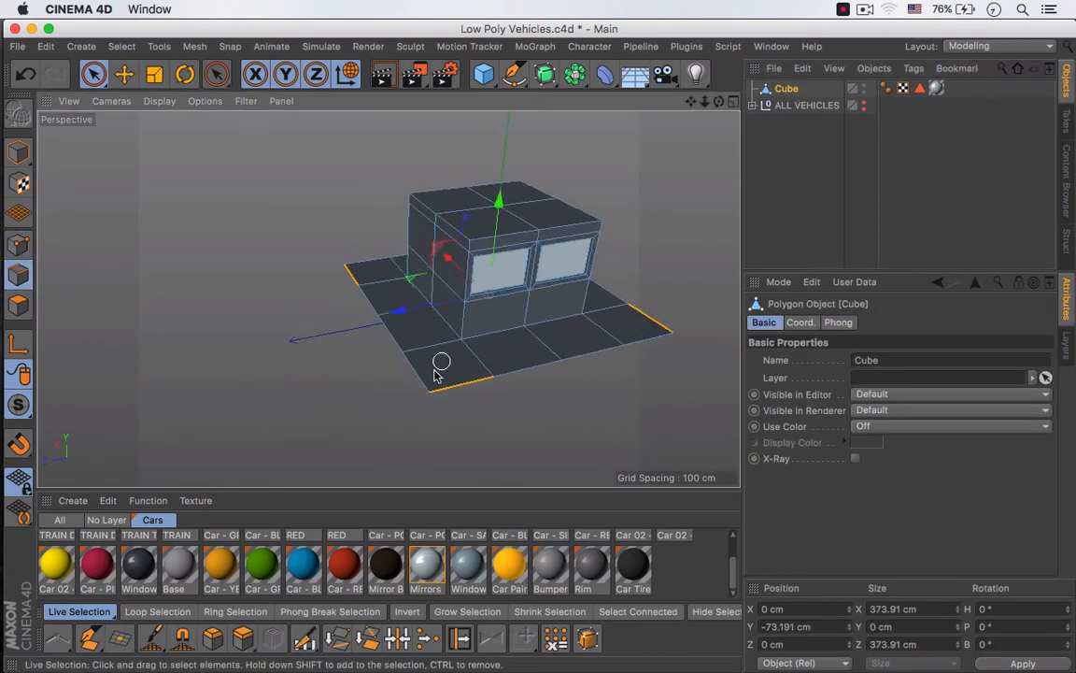
{"action": "left_click", "coordinate": [353, 329]}
{"action": "scroll", "coordinate": [485, 338], "scroll_direction": "down", "scroll_amount": 3}
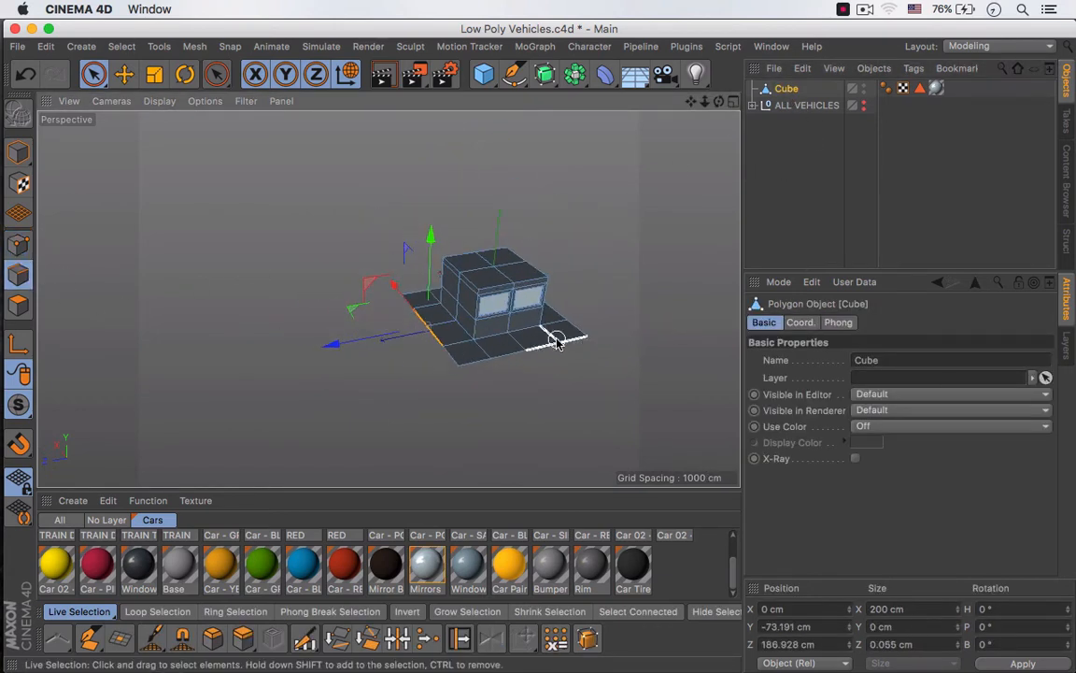
{"action": "left_click_drag", "start_coordinate": [557, 341], "coordinate": [332, 343], "text": "alt"}
{"action": "left_click_drag", "start_coordinate": [612, 348], "coordinate": [583, 336]}
{"action": "scroll", "coordinate": [560, 355], "scroll_direction": "up", "scroll_amount": 3}
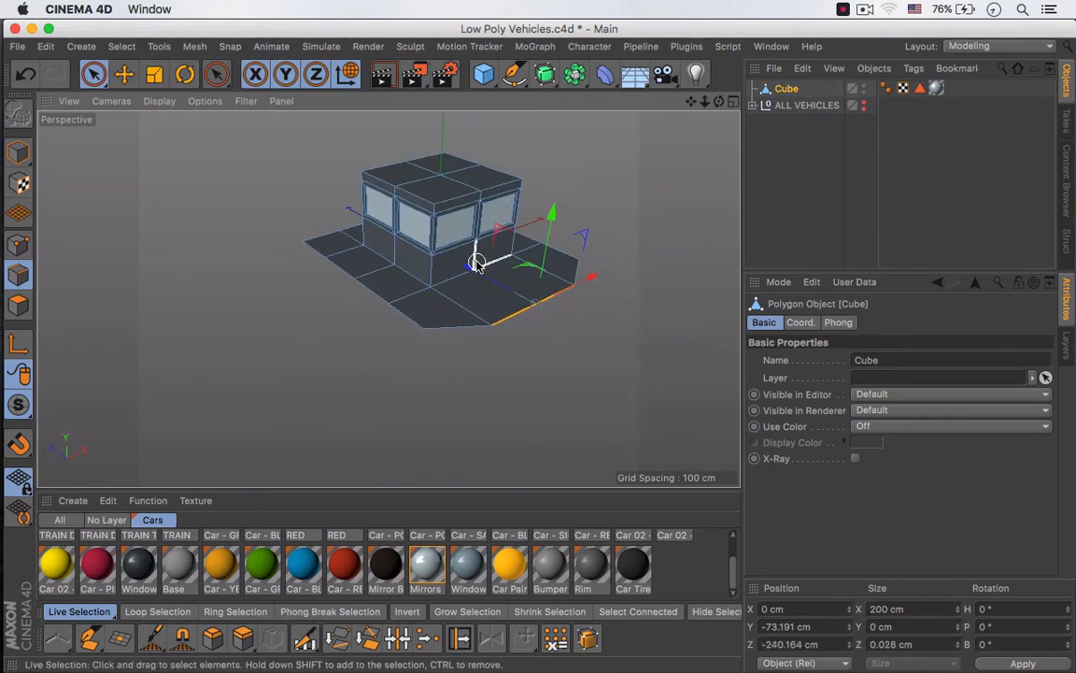
{"action": "left_click_drag", "start_coordinate": [476, 264], "coordinate": [501, 343]}
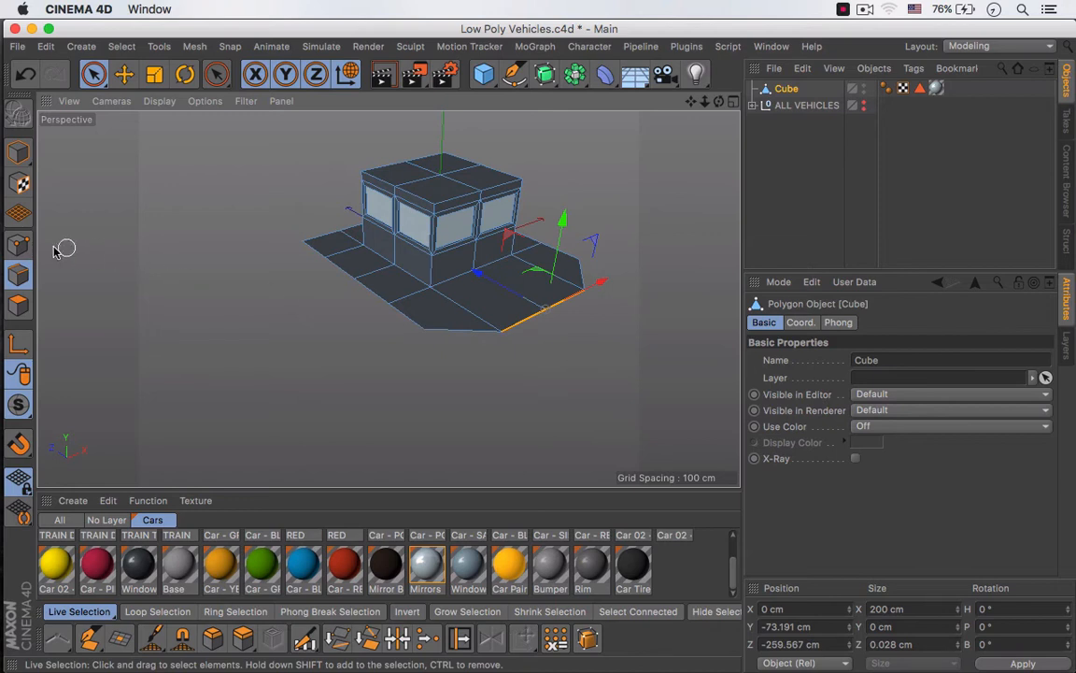
Move the centre point of that outer edge outward to about Z -273 cm to round the end
{"action": "left_click", "coordinate": [19, 245]}
{"action": "left_click", "coordinate": [547, 308]}
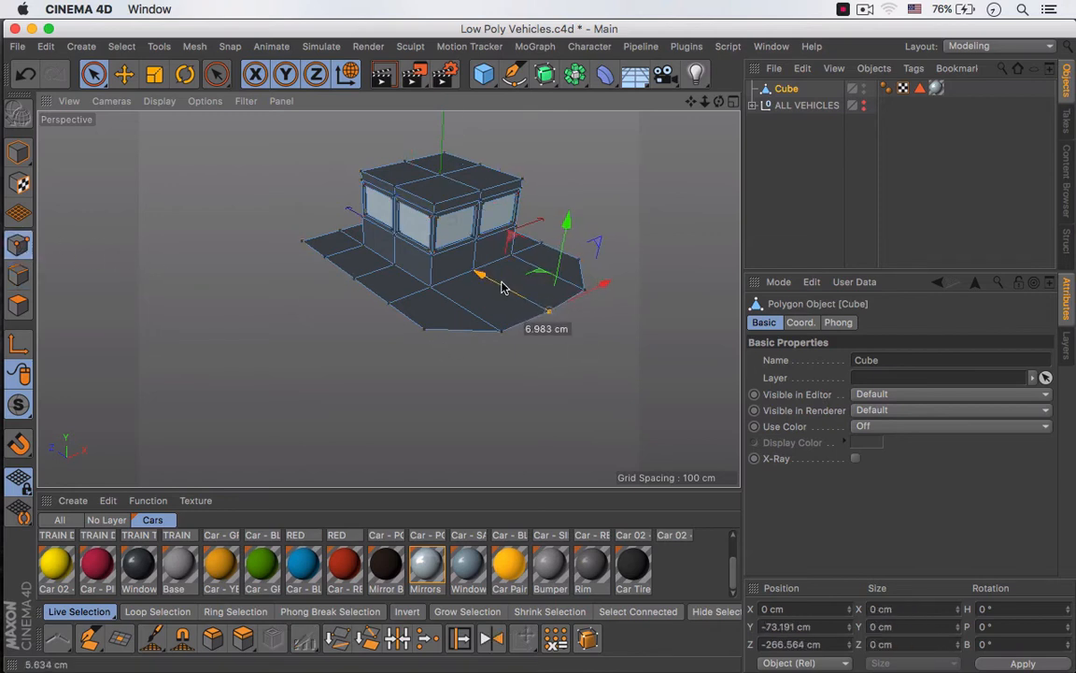
{"action": "left_click_drag", "start_coordinate": [502, 287], "coordinate": [676, 370]}
{"action": "scroll", "coordinate": [467, 327], "scroll_direction": "down", "scroll_amount": 2}
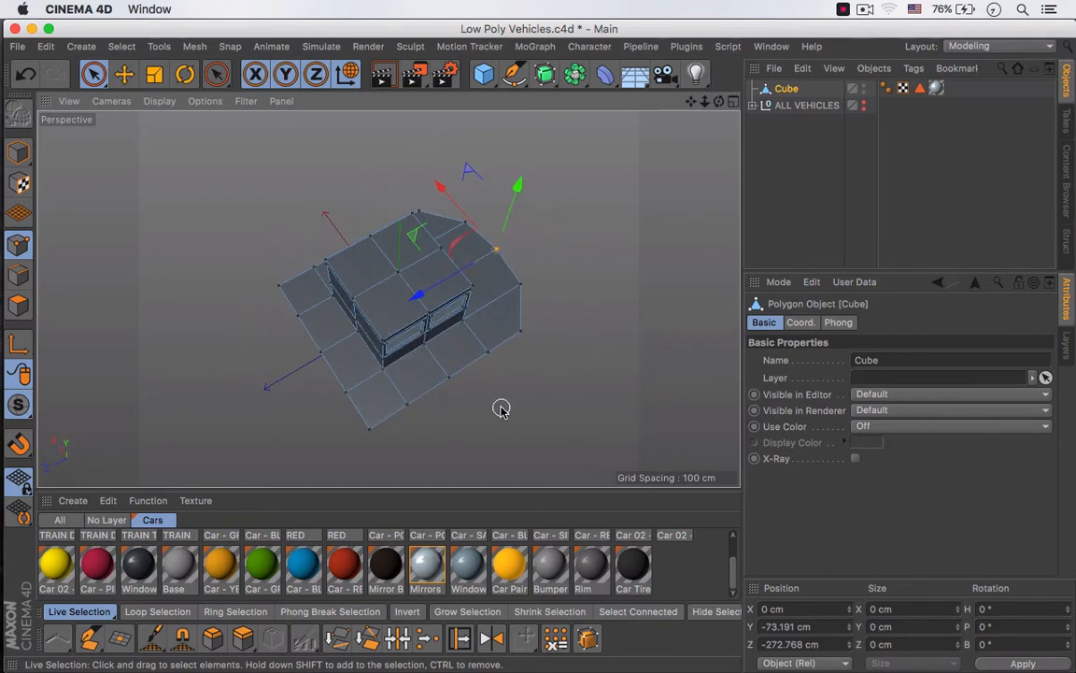
Extrude the full outer edge row on the skirt's +Z side outward to about Z 225 cm
{"action": "left_click", "coordinate": [18, 275]}
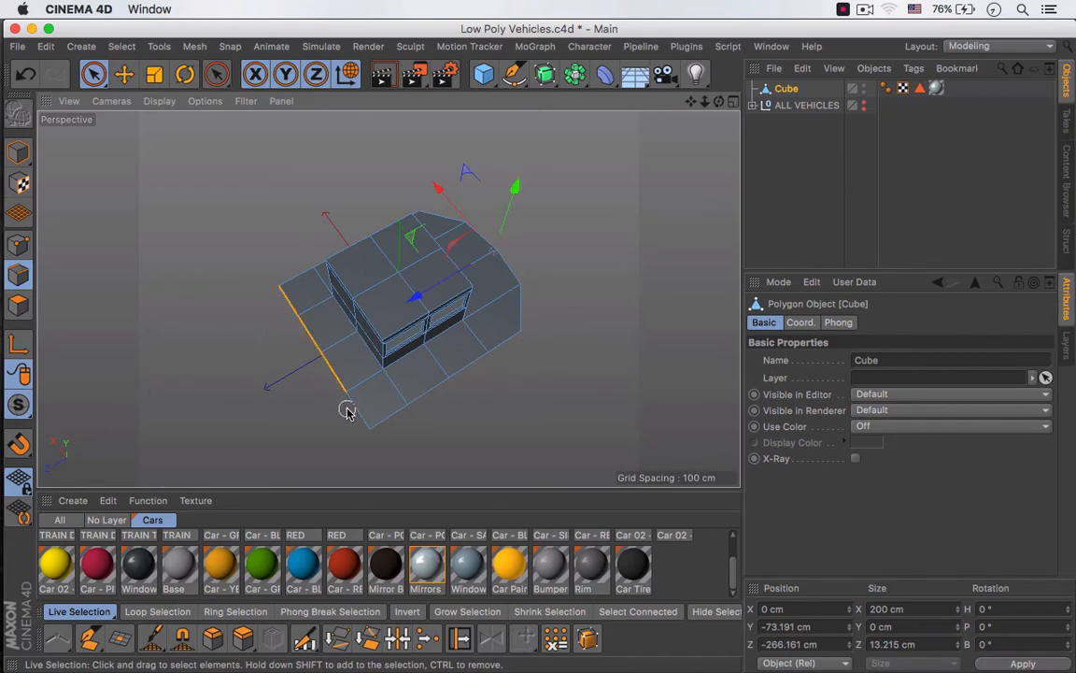
{"action": "left_click_drag", "start_coordinate": [347, 411], "coordinate": [362, 426]}
{"action": "key", "text": "d"}
{"action": "left_click_drag", "start_coordinate": [280, 431], "coordinate": [310, 434]}
{"action": "key", "text": "space"}
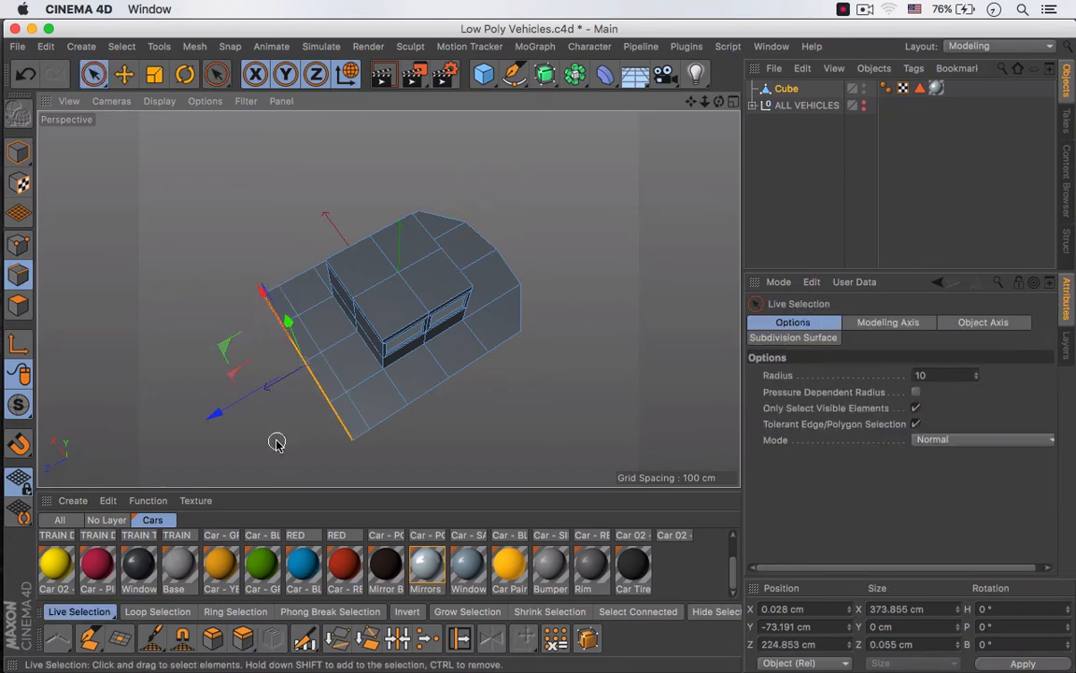
Move the extruded edge row out to about Z 423 cm and scale it along X to about 510 cm wide
{"action": "left_click_drag", "start_coordinate": [213, 415], "coordinate": [143, 454]}
{"action": "middle_click_drag", "start_coordinate": [527, 425], "coordinate": [539, 313], "text": "alt"}
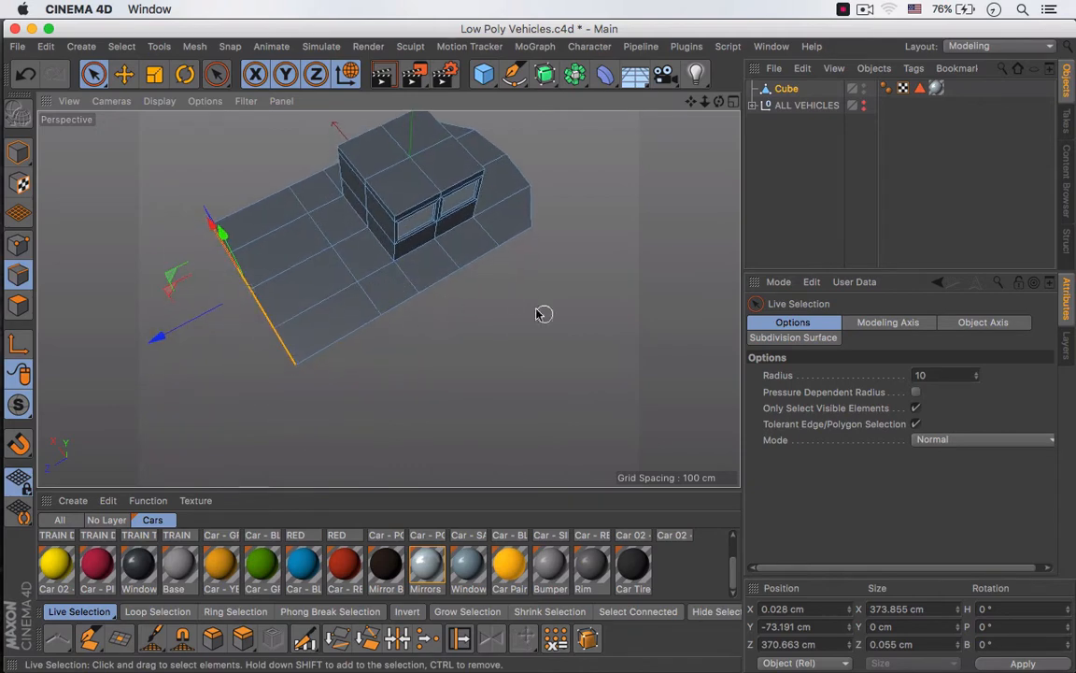
{"action": "left_click_drag", "start_coordinate": [544, 314], "coordinate": [471, 204], "text": "alt"}
{"action": "left_click_drag", "start_coordinate": [211, 258], "coordinate": [187, 264]}
{"action": "middle_click_drag", "start_coordinate": [419, 280], "coordinate": [551, 322], "text": "alt"}
{"action": "left_click_drag", "start_coordinate": [469, 309], "coordinate": [524, 324], "text": "alt"}
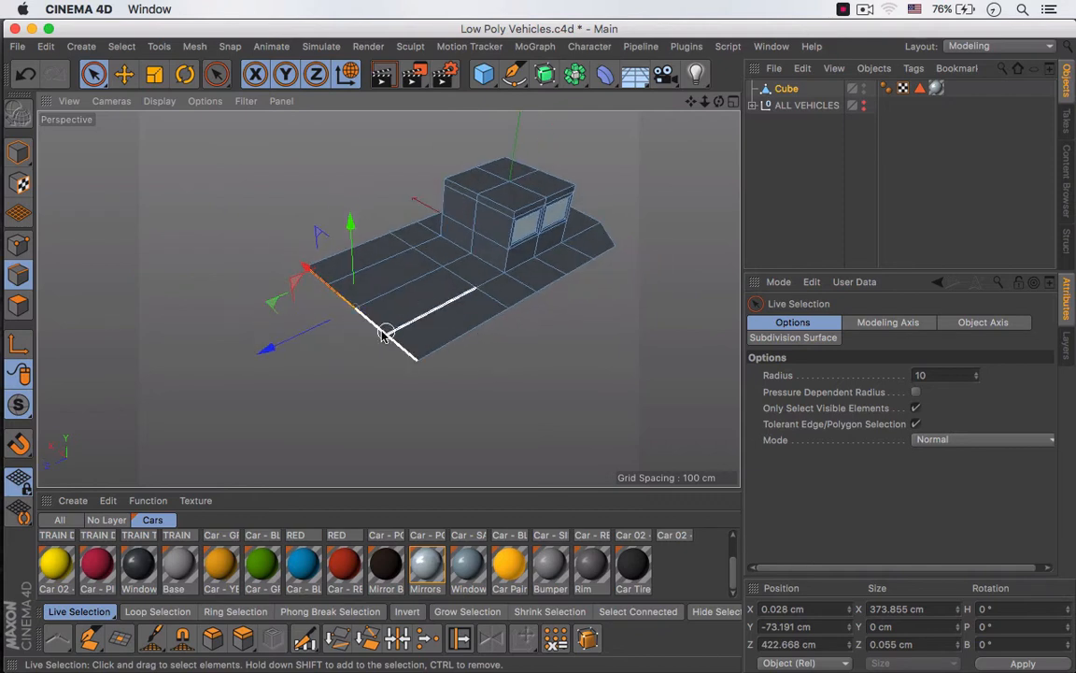
{"action": "key", "text": "t"}
{"action": "left_click_drag", "start_coordinate": [301, 270], "coordinate": [280, 270]}
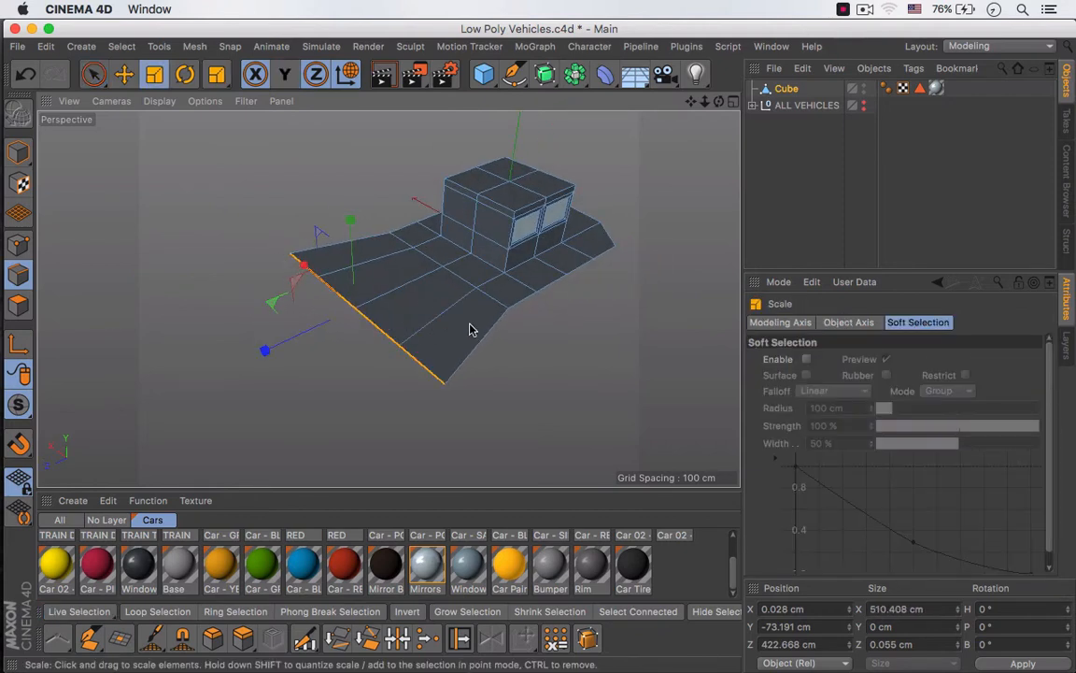
Select the four outer points on each long side of the skirt and scale them along X to about 635 cm
{"action": "left_click_drag", "start_coordinate": [470, 329], "coordinate": [451, 384], "text": "alt"}
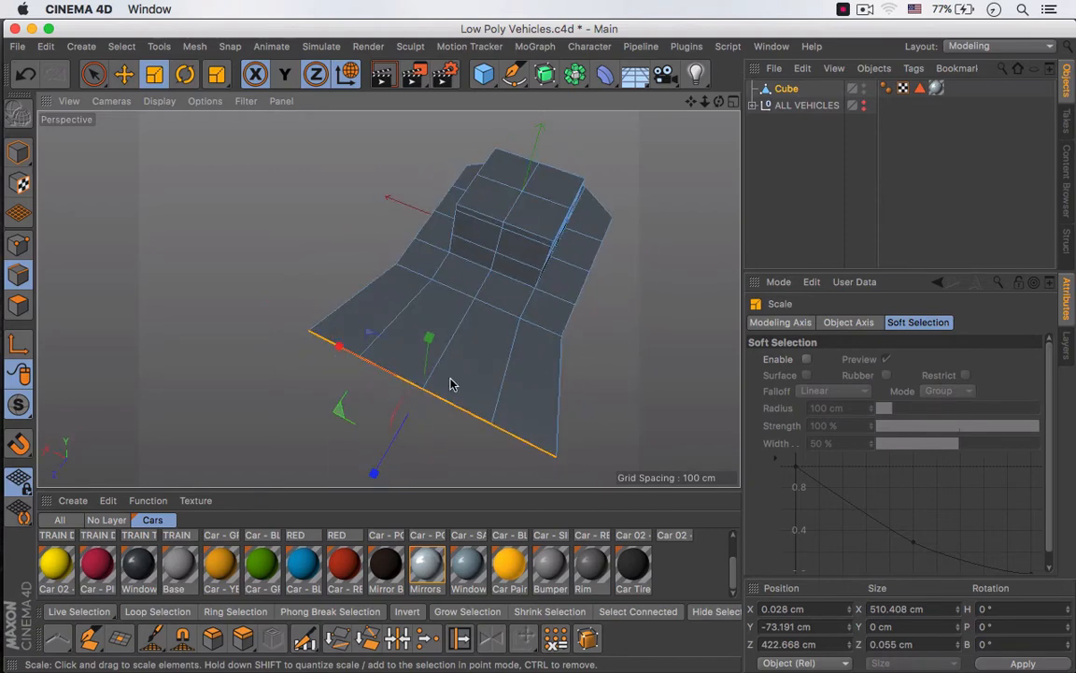
{"action": "left_click", "coordinate": [19, 245]}
{"action": "key", "text": "space"}
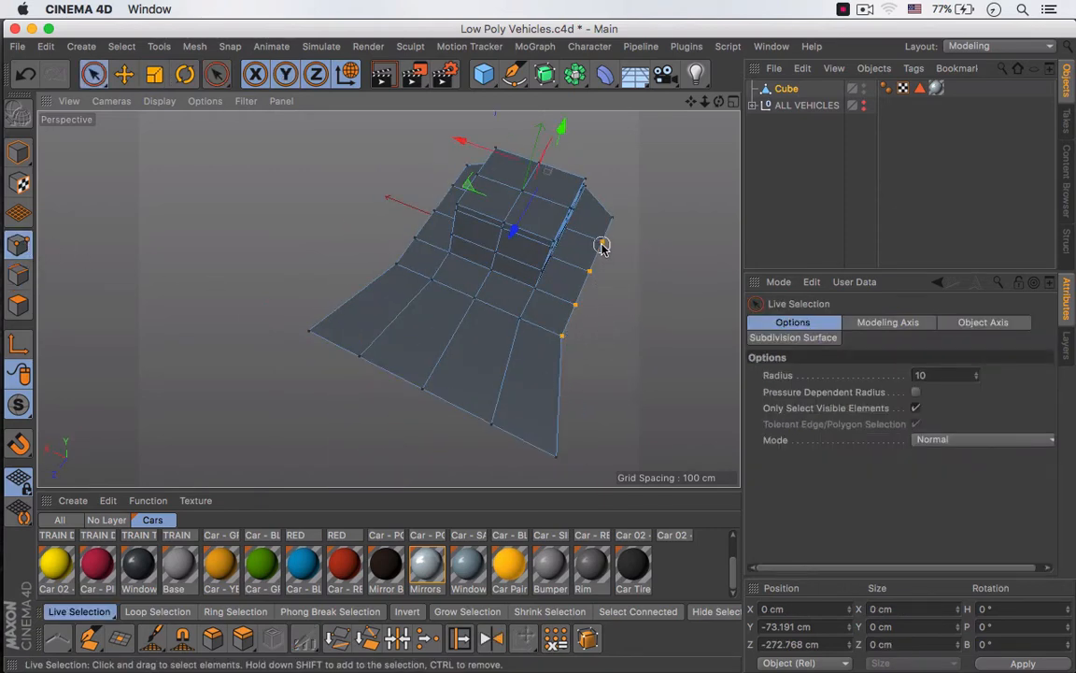
{"action": "left_click", "coordinate": [603, 246], "text": "shift"}
{"action": "left_click", "coordinate": [428, 211], "text": "shift"}
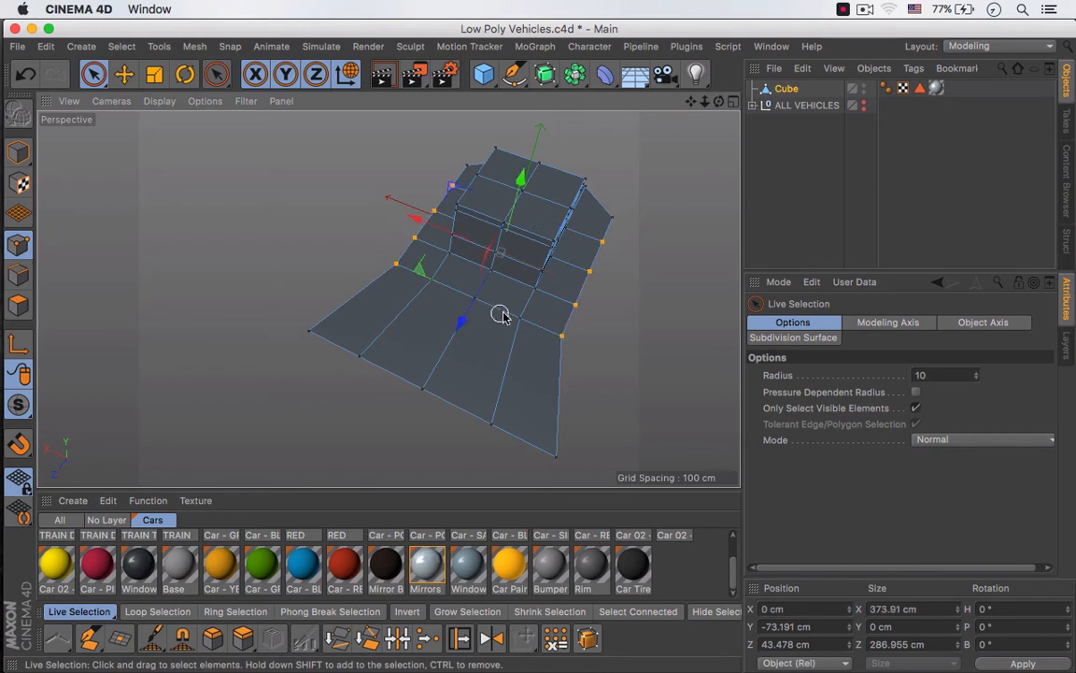
{"action": "key", "text": "space"}
{"action": "left_click_drag", "start_coordinate": [413, 218], "coordinate": [441, 278]}
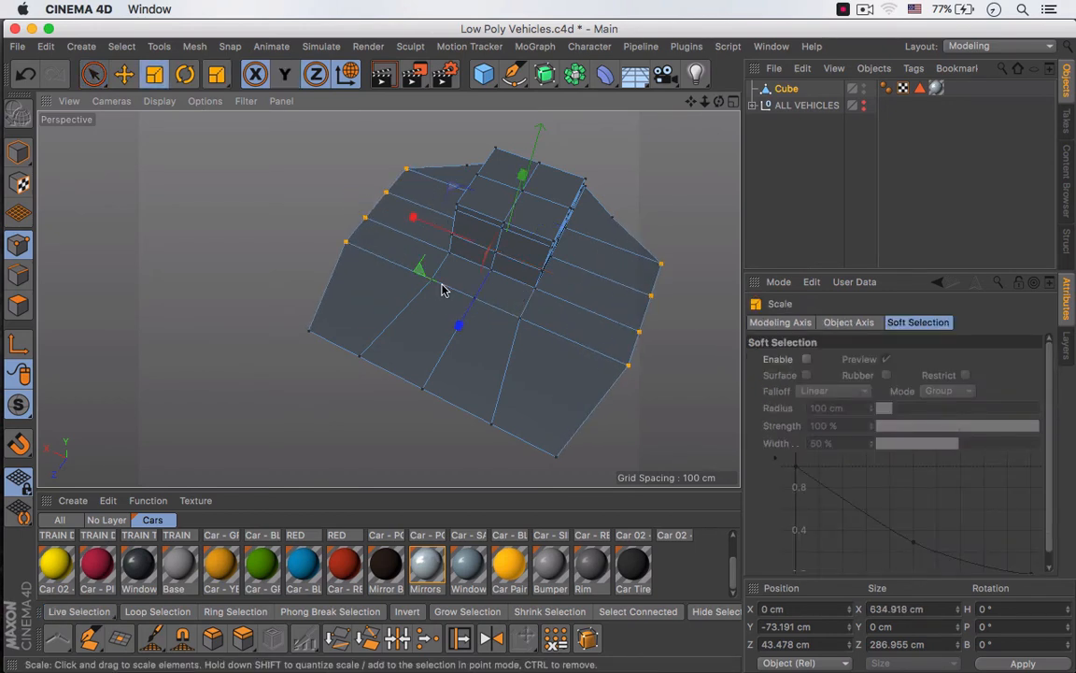
Knife-cut both widened sides straight between their end corners and delete the outer points beyond the cuts
{"action": "key", "text": "k"}
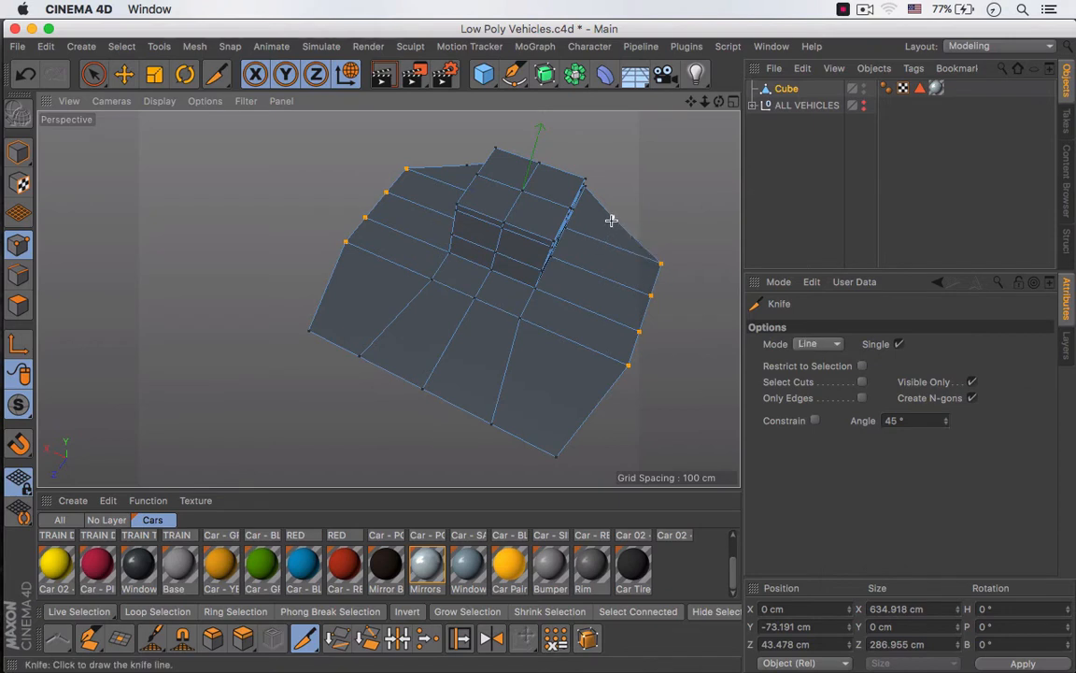
{"action": "mouse_move", "coordinate": [611, 219]}
{"action": "left_mouse_down"}
{"action": "mouse_move", "coordinate": [580, 396]}
{"action": "mouse_move", "coordinate": [553, 454]}
{"action": "left_mouse_up"}
{"action": "left_click_drag", "start_coordinate": [309, 331], "coordinate": [456, 167]}
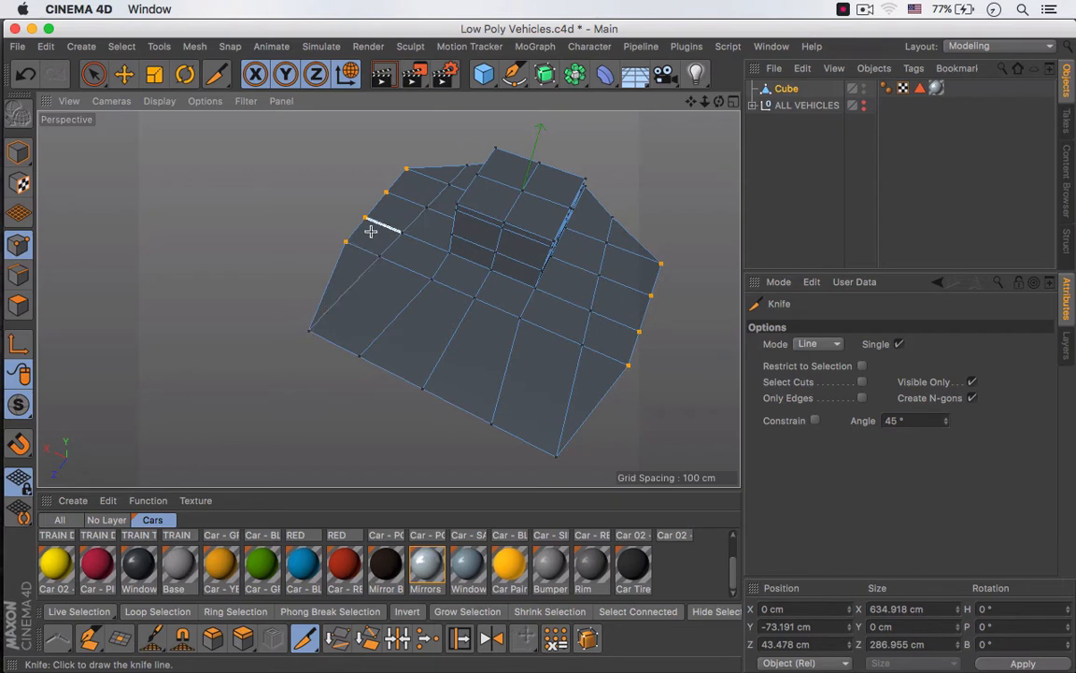
{"action": "key", "text": "space"}
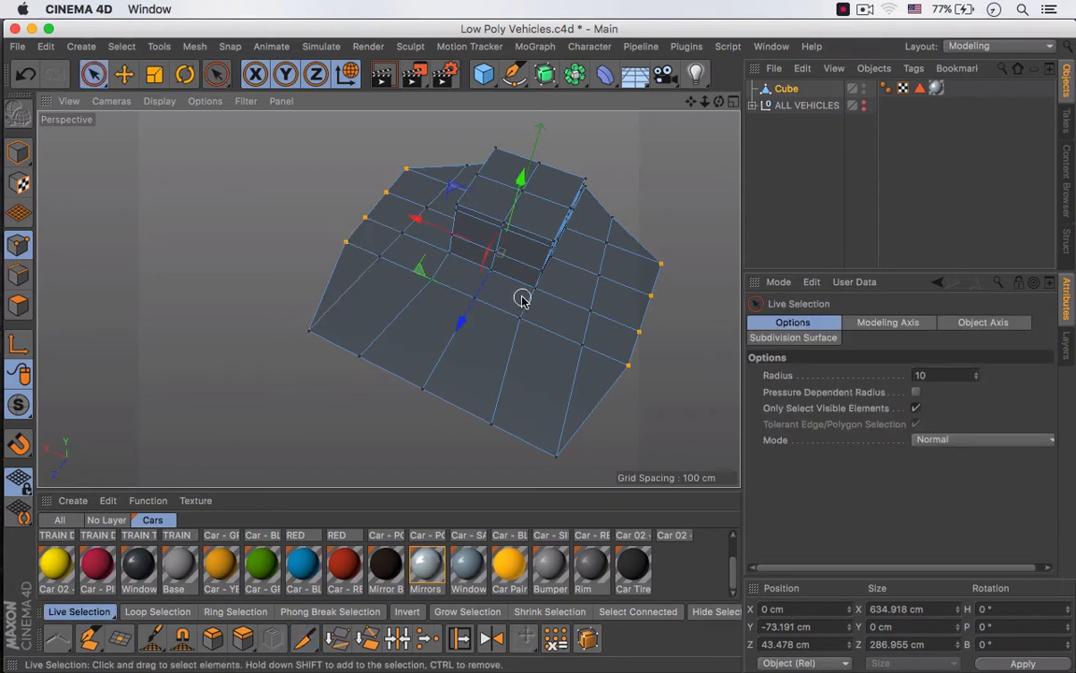
{"action": "key", "text": "Delete"}
Scale the three inner points of the row in front of the cabin along X to about 221 cm
{"action": "left_click_drag", "start_coordinate": [566, 308], "coordinate": [365, 243], "text": "alt"}
{"action": "left_click_drag", "start_coordinate": [542, 276], "coordinate": [406, 299], "text": "alt"}
{"action": "left_click", "coordinate": [391, 227]}
{"action": "key", "text": "t"}
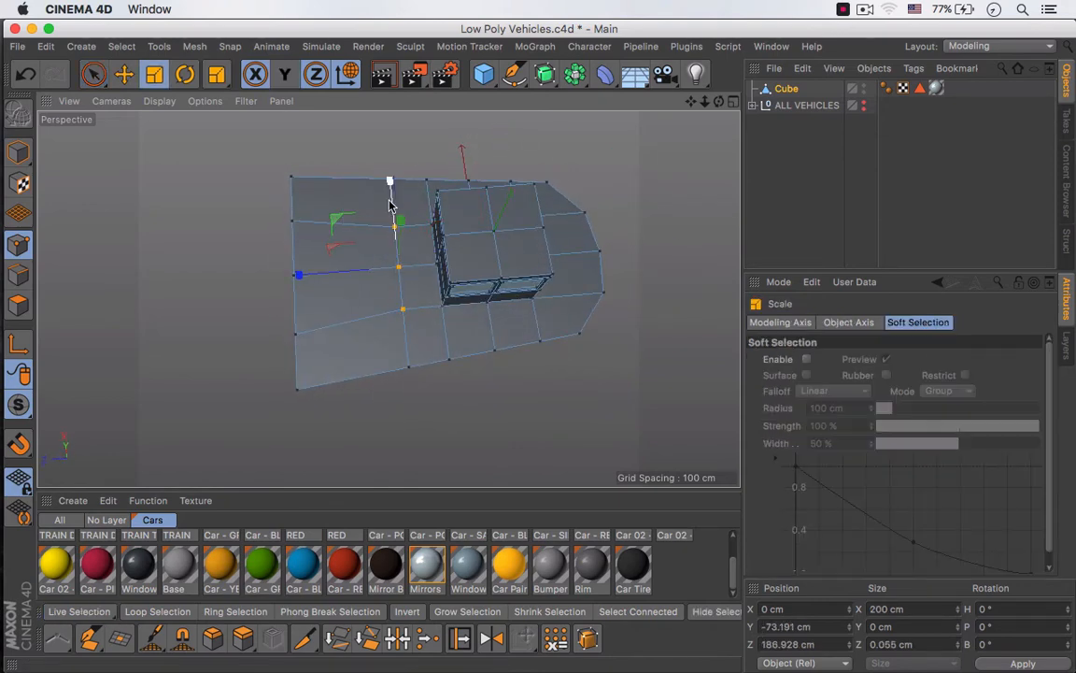
{"action": "left_click_drag", "start_coordinate": [392, 180], "coordinate": [390, 187]}
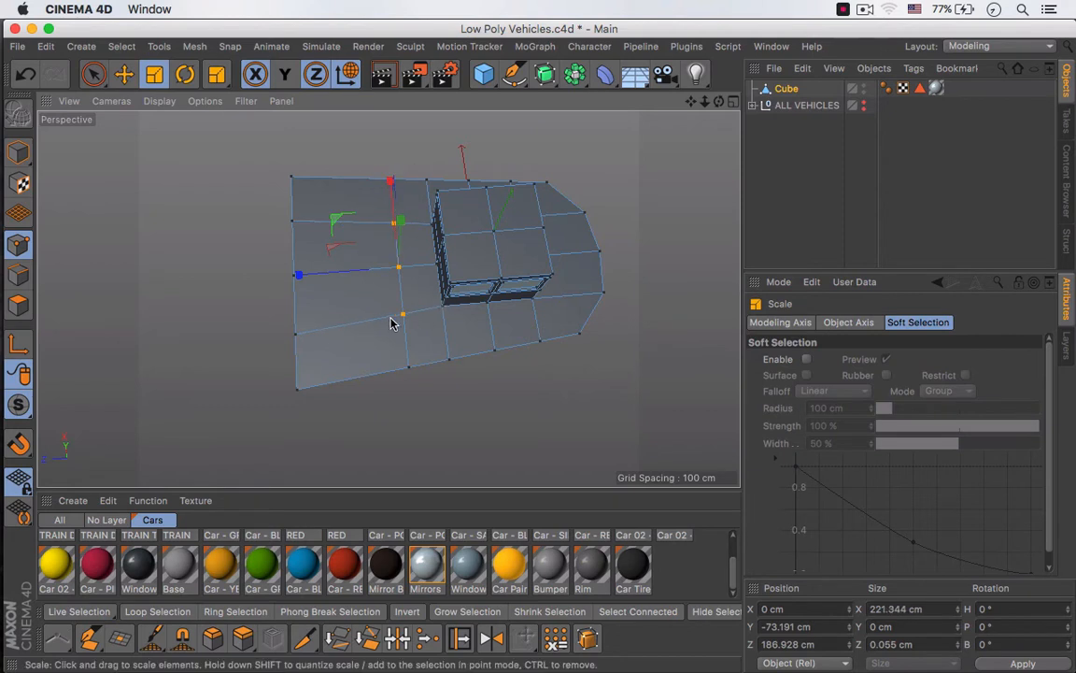
Extrude the rear edge row of the deck about 189 cm backward and scale it along X to about 559 cm
{"action": "left_click", "coordinate": [27, 274]}
{"action": "key", "text": "d"}
{"action": "left_click_drag", "start_coordinate": [321, 350], "coordinate": [389, 298]}
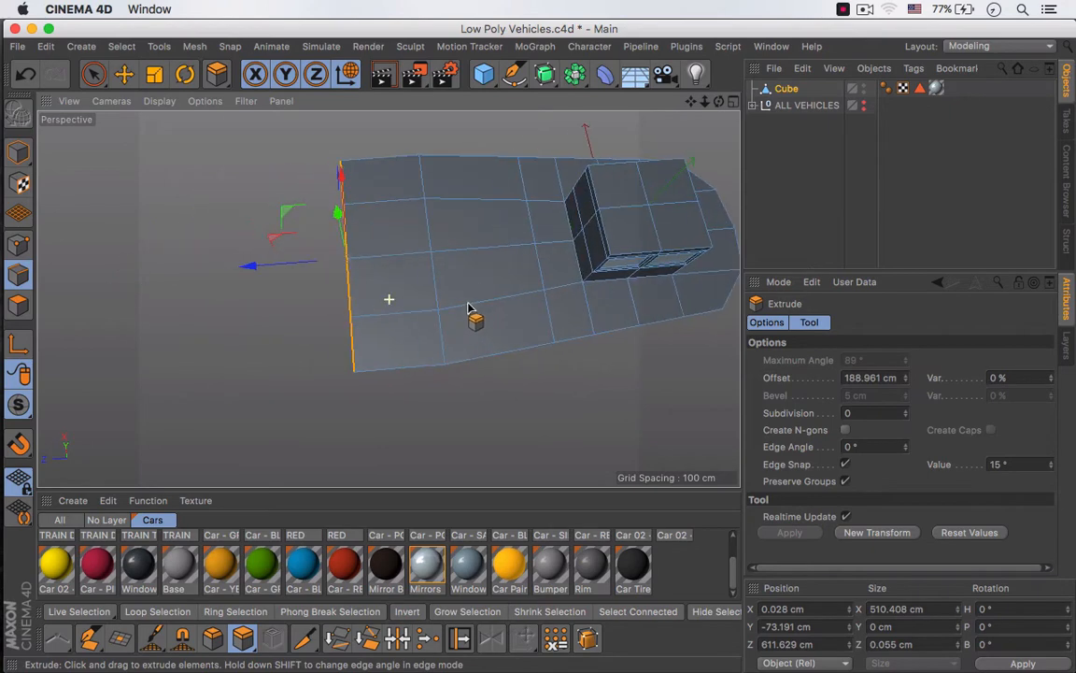
{"action": "key", "text": "9"}
{"action": "key", "text": "t"}
{"action": "left_click_drag", "start_coordinate": [374, 246], "coordinate": [300, 215], "text": "alt"}
{"action": "right_click_drag", "start_coordinate": [456, 245], "coordinate": [411, 254], "text": "alt"}
{"action": "left_click_drag", "start_coordinate": [496, 246], "coordinate": [454, 218], "text": "alt"}
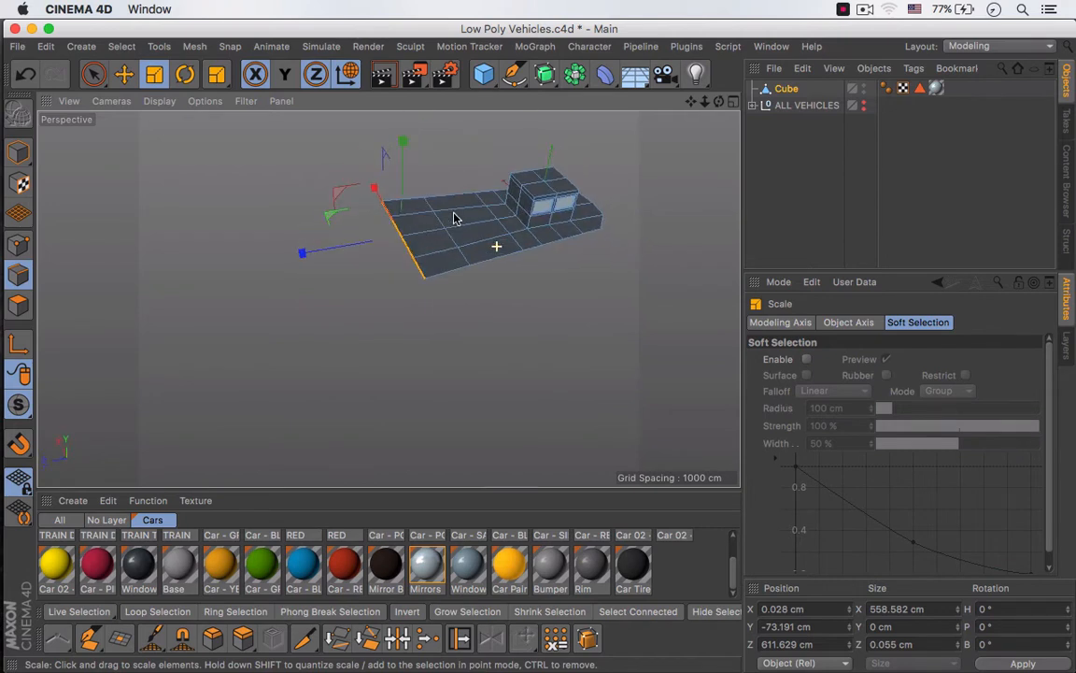
{"action": "scroll", "coordinate": [572, 250], "scroll_direction": "up", "scroll_amount": 5}
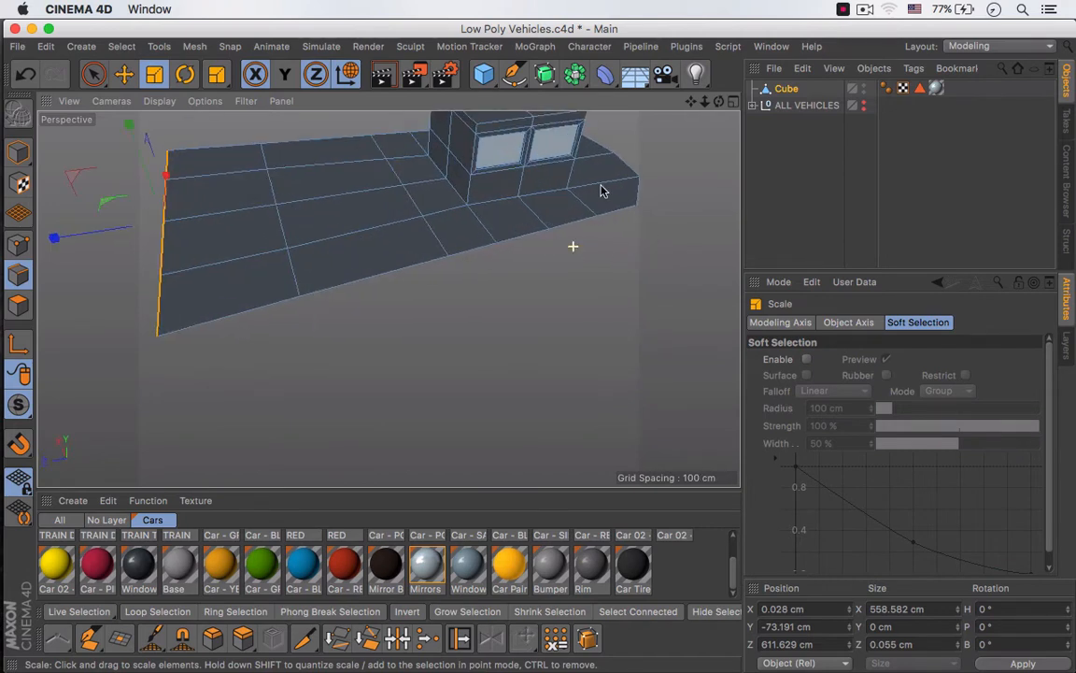
{"action": "key", "text": "9"}
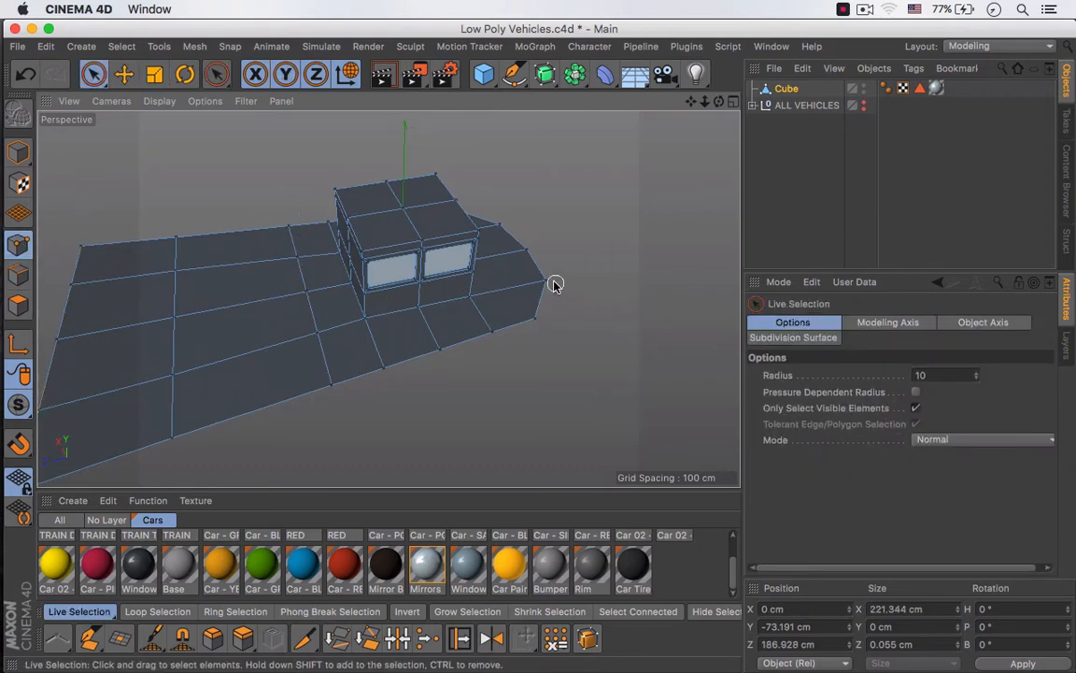
{"action": "left_click", "coordinate": [520, 254]}
{"action": "left_click_drag", "start_coordinate": [524, 295], "coordinate": [495, 256], "text": "alt"}
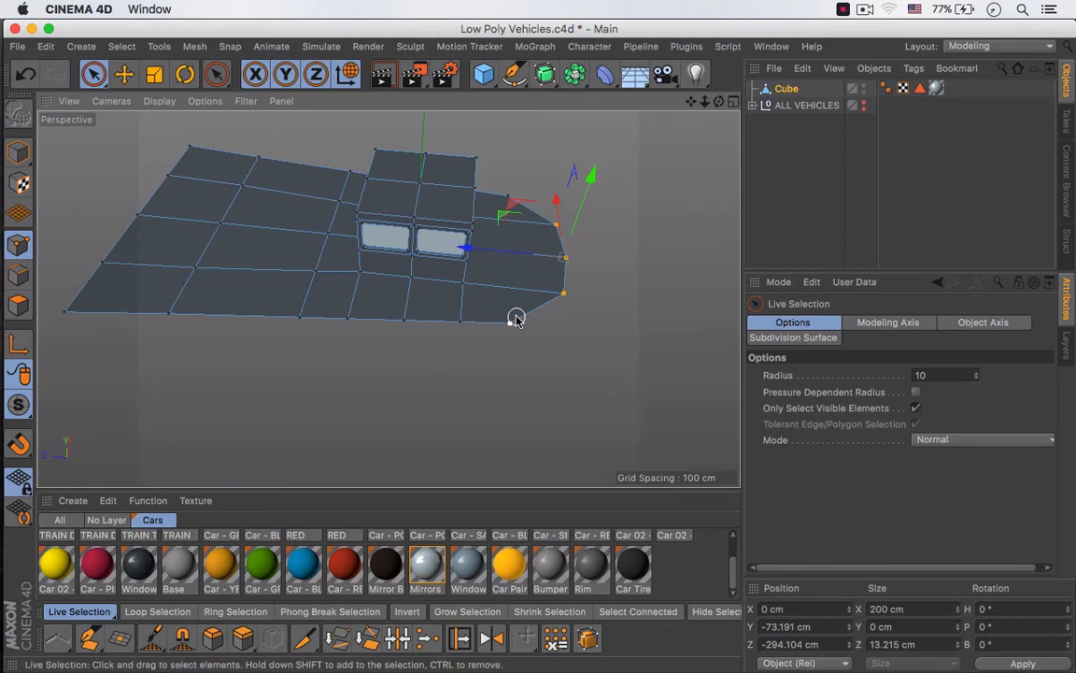
{"action": "left_click_drag", "start_coordinate": [512, 315], "coordinate": [428, 279], "text": "alt"}
Select all outer border edges of the deck and extrude them outward to about 632 × 978 cm
{"action": "left_click", "coordinate": [209, 248]}
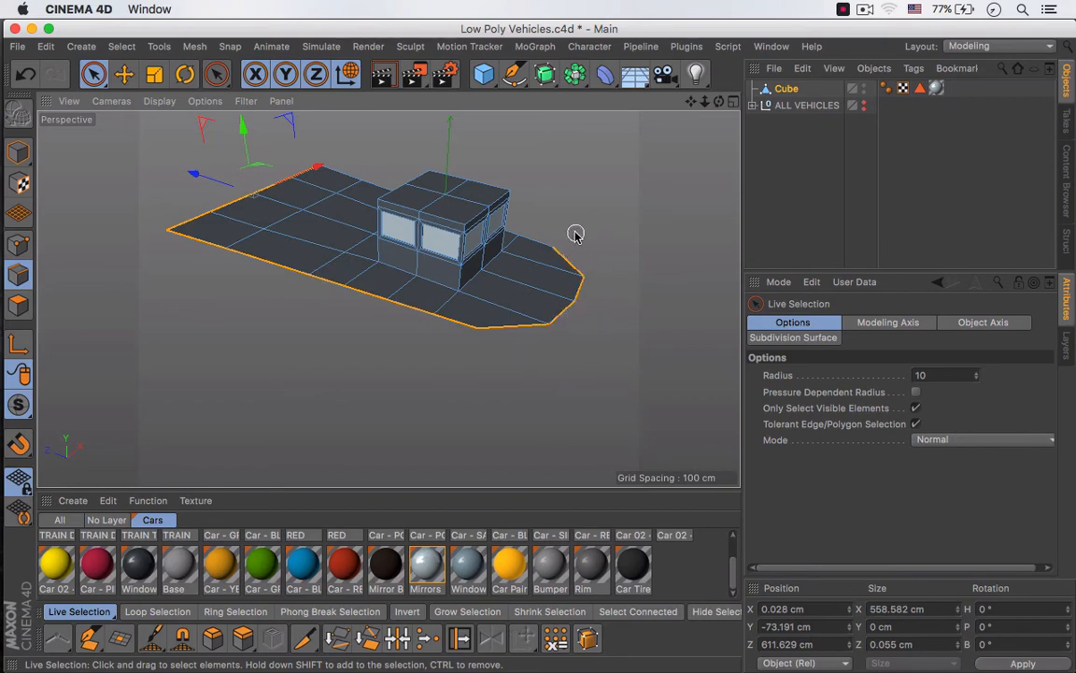
{"action": "left_click_drag", "start_coordinate": [555, 246], "coordinate": [551, 245], "text": "shift"}
{"action": "left_click_drag", "start_coordinate": [542, 245], "coordinate": [418, 301], "text": "alt"}
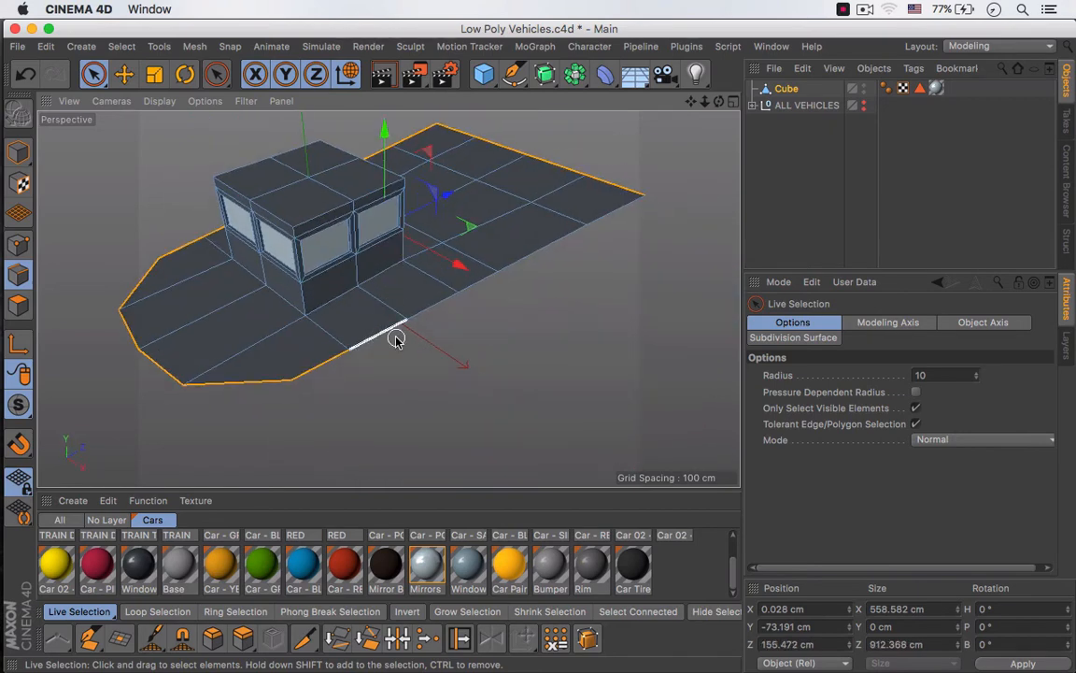
{"action": "key", "text": "d"}
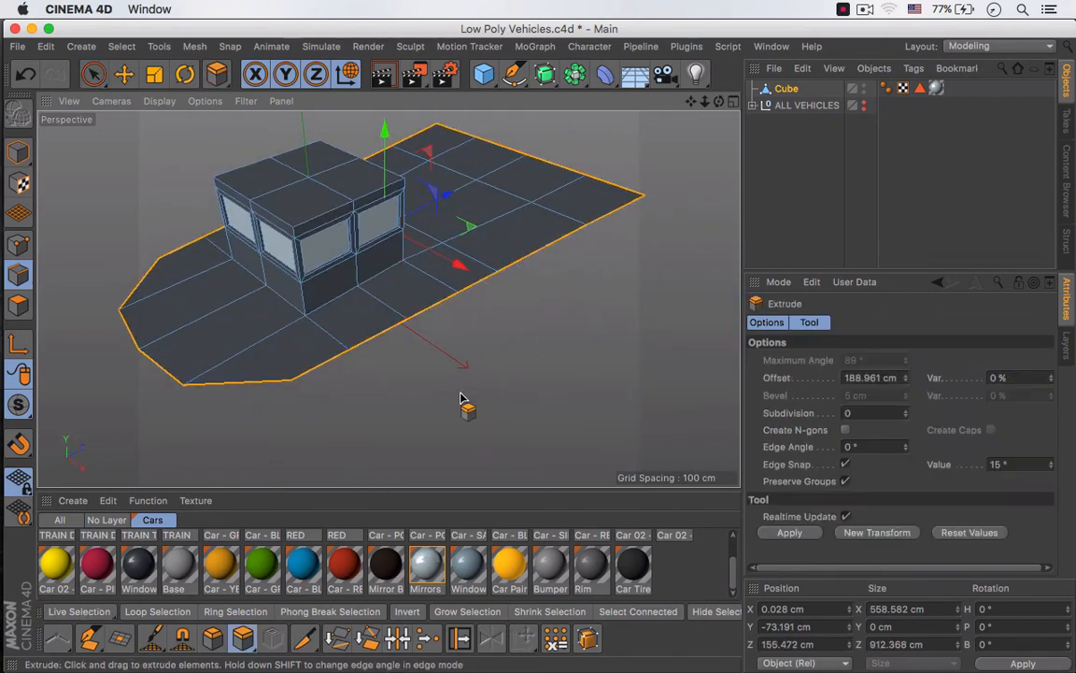
{"action": "left_click_drag", "start_coordinate": [461, 398], "coordinate": [494, 398]}
{"action": "middle_click_drag", "start_coordinate": [383, 358], "coordinate": [402, 284], "text": "alt"}
{"action": "left_click_drag", "start_coordinate": [456, 355], "coordinate": [451, 355]}
Extrude the outer edge loop downward to Y about -241 cm, scaled in to about 555 × 858 cm, as tapered hull sides
{"action": "key", "text": "space"}
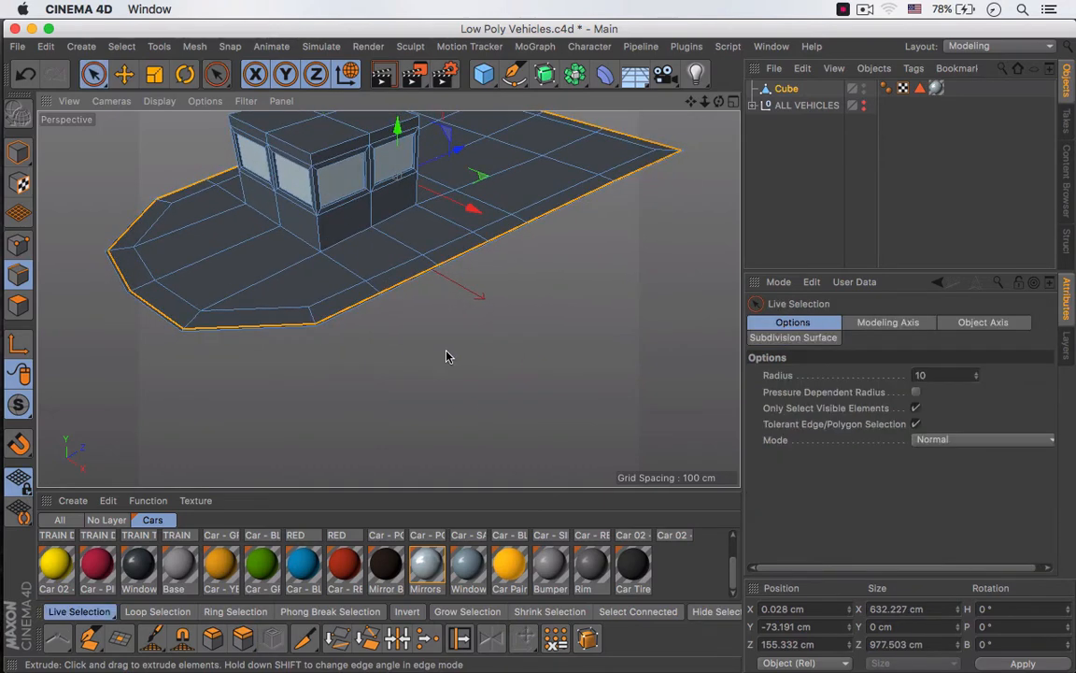
{"action": "left_click_drag", "start_coordinate": [397, 137], "coordinate": [512, 369]}
{"action": "key", "text": "t"}
{"action": "middle_click_drag", "start_coordinate": [557, 357], "coordinate": [547, 384], "text": "alt"}
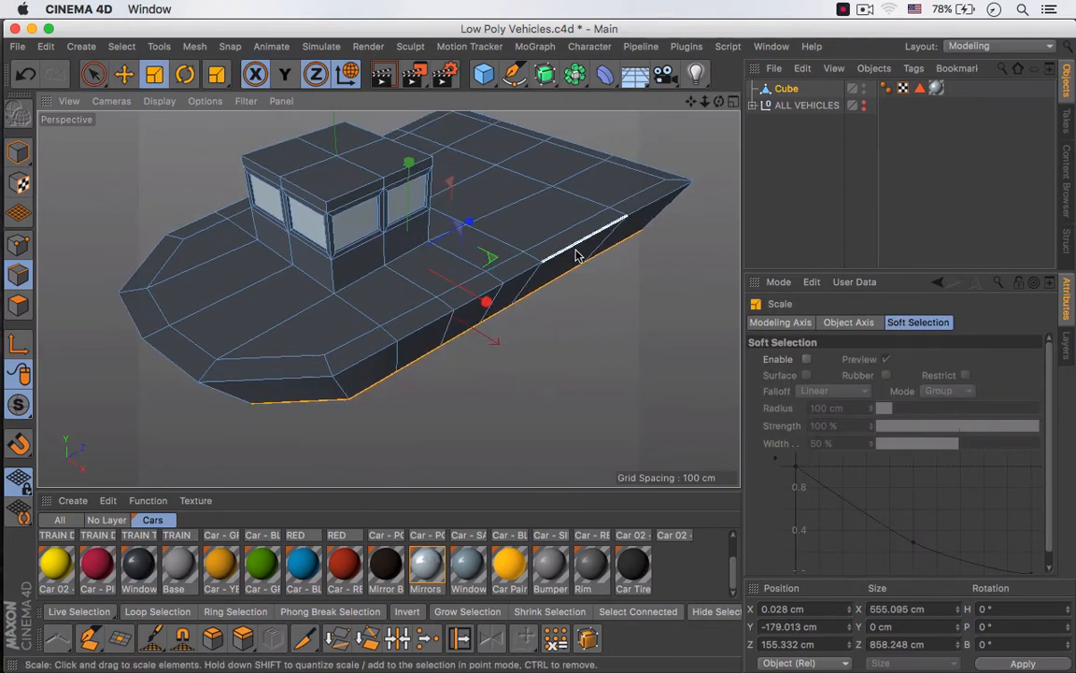
{"action": "left_click_drag", "start_coordinate": [560, 248], "coordinate": [473, 266], "text": "alt"}
{"action": "key", "text": "space"}
{"action": "left_click_drag", "start_coordinate": [389, 300], "coordinate": [509, 228], "text": "alt"}
{"action": "scroll", "coordinate": [526, 259], "scroll_direction": "down", "scroll_amount": 5}
{"action": "left_click_drag", "start_coordinate": [440, 230], "coordinate": [491, 325], "text": "alt"}
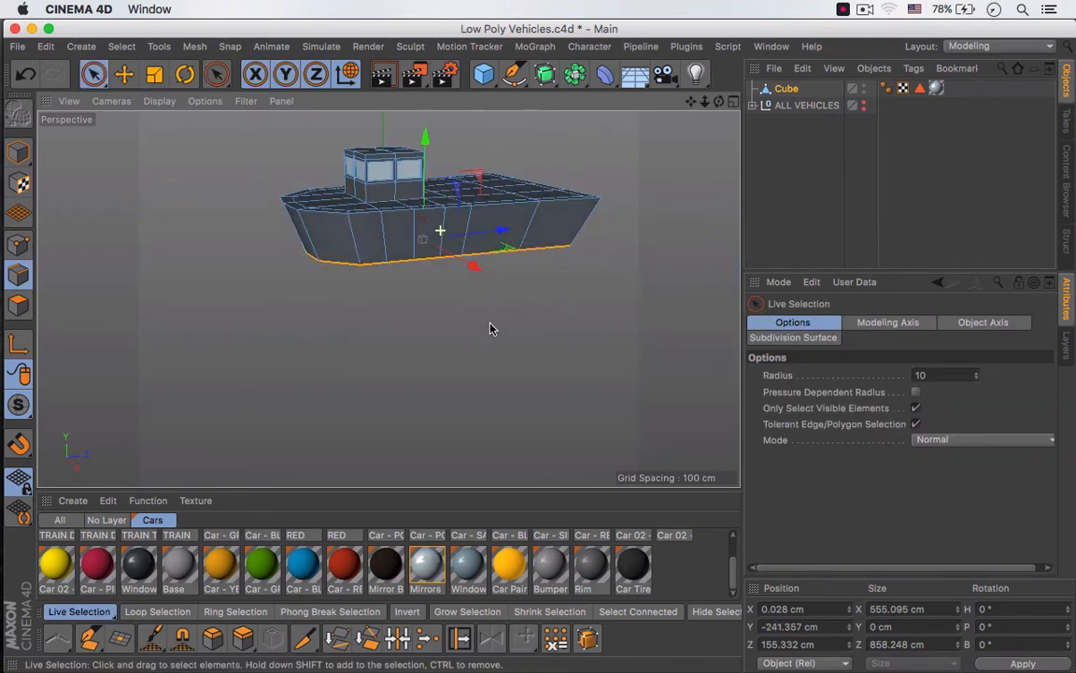
Select all inner deck faces around the cabin and extrude them down to Y about -100 cm
{"action": "right_click_drag", "start_coordinate": [377, 214], "coordinate": [438, 208], "text": "alt"}
{"action": "left_click_drag", "start_coordinate": [433, 207], "coordinate": [372, 339], "text": "alt"}
{"action": "key", "text": "Return"}
{"action": "key", "text": "u"}
{"action": "key", "text": "l"}
{"action": "key", "text": "space"}
{"action": "left_click", "coordinate": [487, 283]}
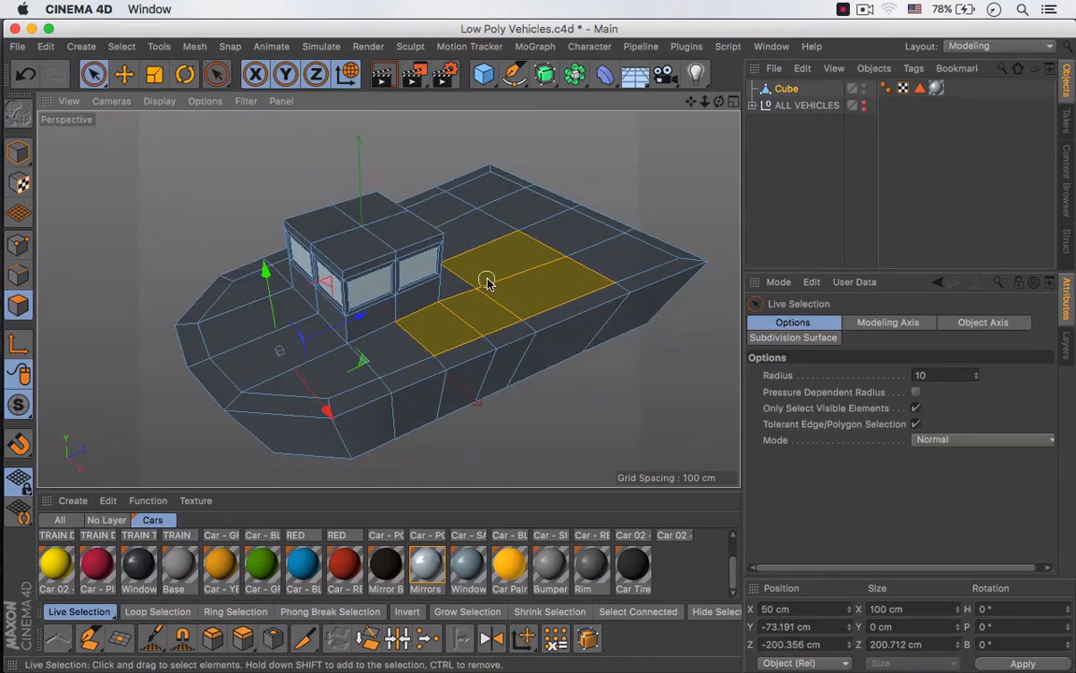
{"action": "left_click_drag", "start_coordinate": [556, 272], "coordinate": [532, 217]}
{"action": "mouse_move", "coordinate": [461, 219]}
{"action": "left_mouse_down", "text": "alt"}
{"action": "mouse_move", "coordinate": [366, 317]}
{"action": "mouse_move", "coordinate": [447, 315]}
{"action": "mouse_move", "coordinate": [211, 264]}
{"action": "mouse_move", "coordinate": [377, 298]}
{"action": "mouse_move", "coordinate": [369, 266]}
{"action": "mouse_move", "coordinate": [440, 267]}
{"action": "mouse_move", "coordinate": [239, 240]}
{"action": "mouse_move", "coordinate": [344, 240]}
{"action": "mouse_move", "coordinate": [430, 259]}
{"action": "left_mouse_up", "text": "alt"}
{"action": "key", "text": "d"}
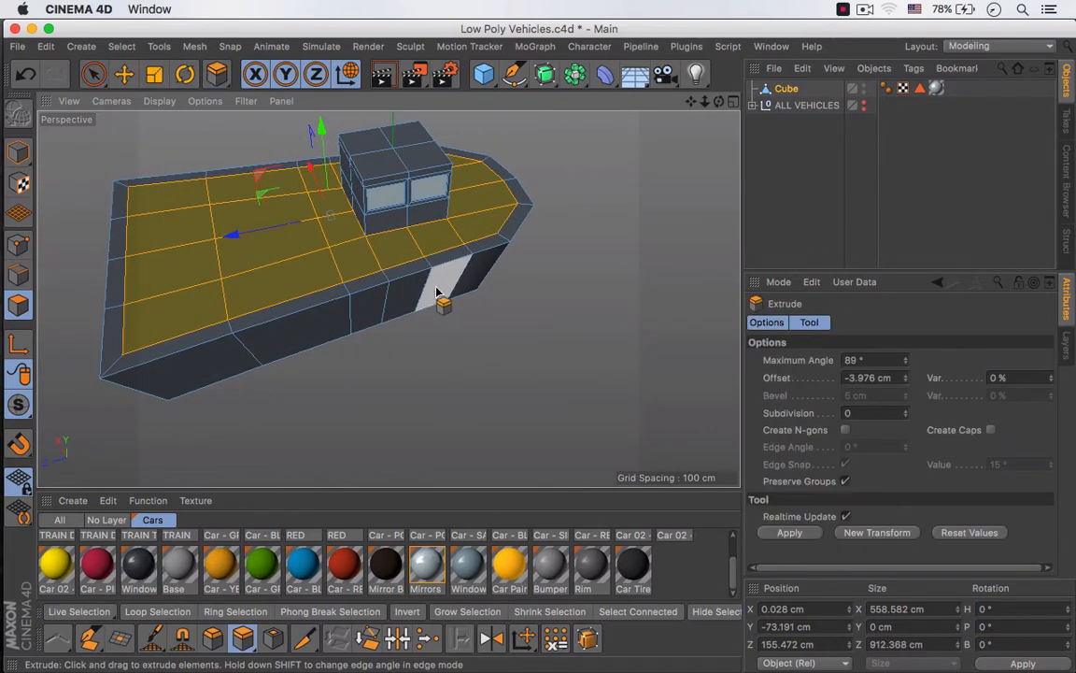
{"action": "left_click_drag", "start_coordinate": [441, 300], "coordinate": [371, 190]}
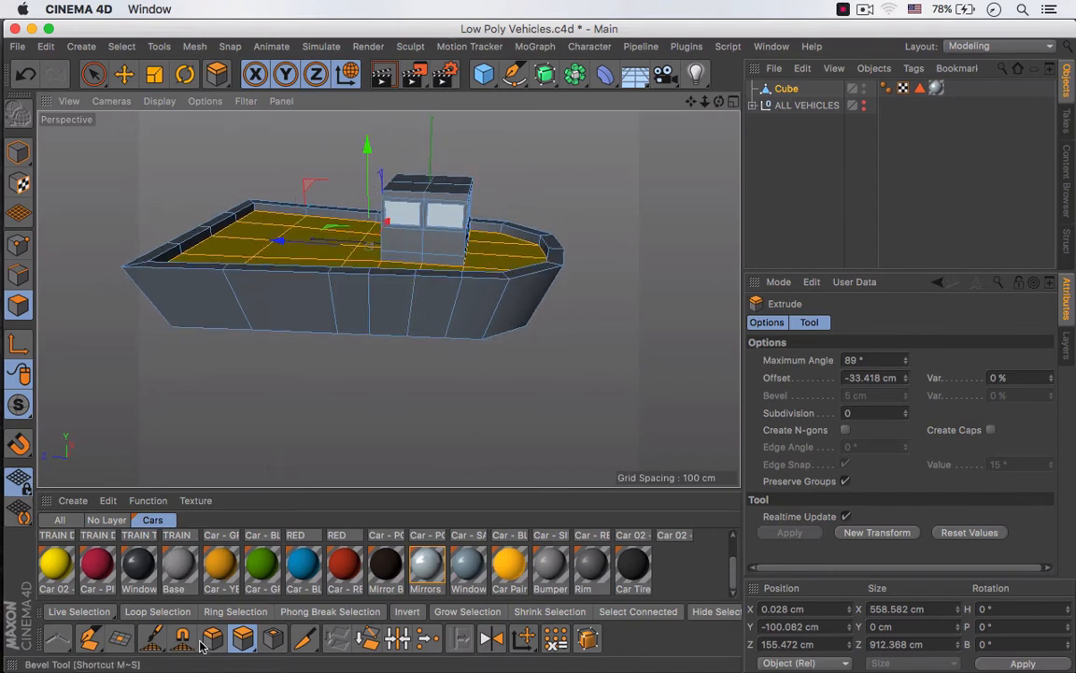
Loop-select the rim faces around the deck, extrude them upward and raise them to Y about -33 cm
{"action": "left_click", "coordinate": [157, 611]}
{"action": "left_click", "coordinate": [143, 258]}
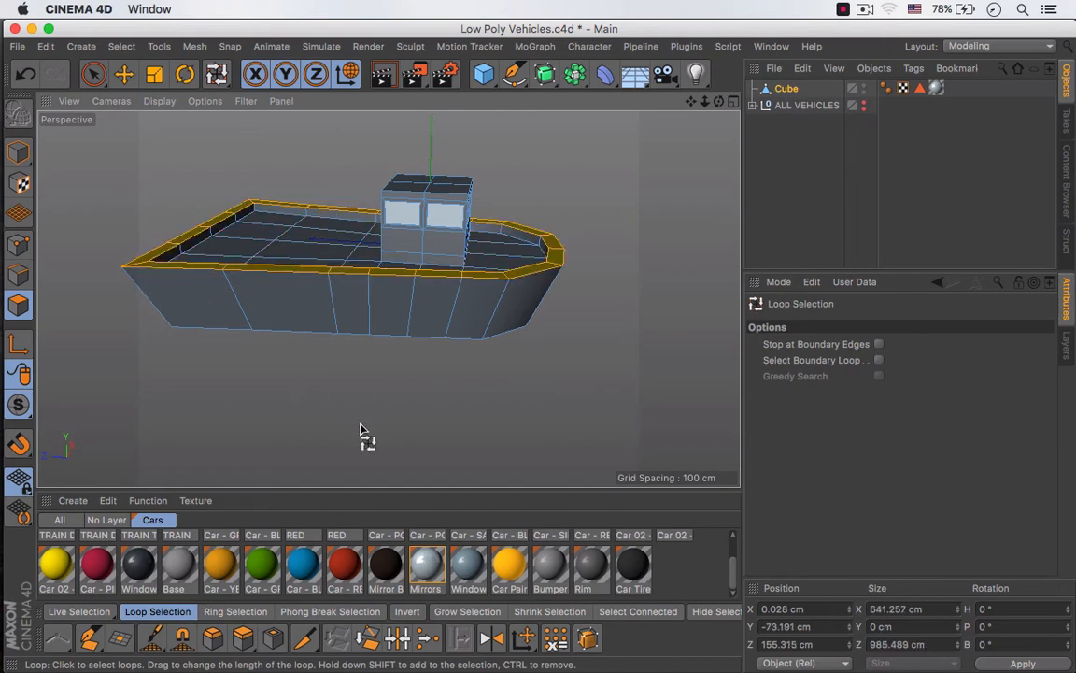
{"action": "key", "text": "d"}
{"action": "left_click_drag", "start_coordinate": [364, 429], "coordinate": [392, 429]}
{"action": "key", "text": "space"}
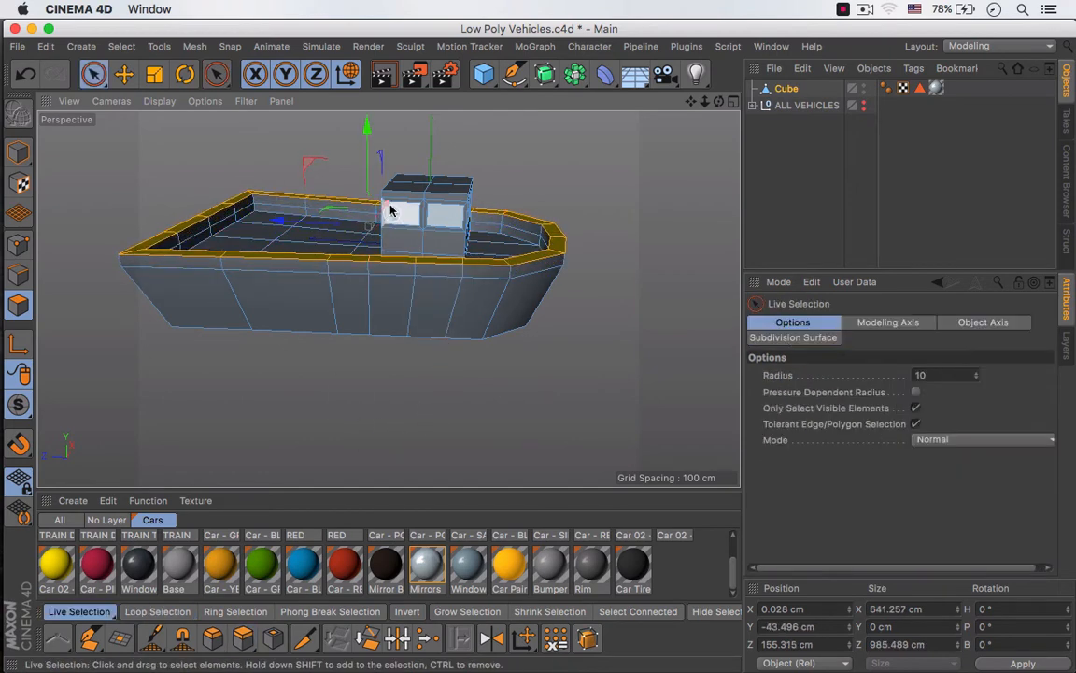
{"action": "left_click_drag", "start_coordinate": [365, 165], "coordinate": [365, 160]}
{"action": "middle_click_drag", "start_coordinate": [399, 273], "coordinate": [396, 293], "text": "alt"}
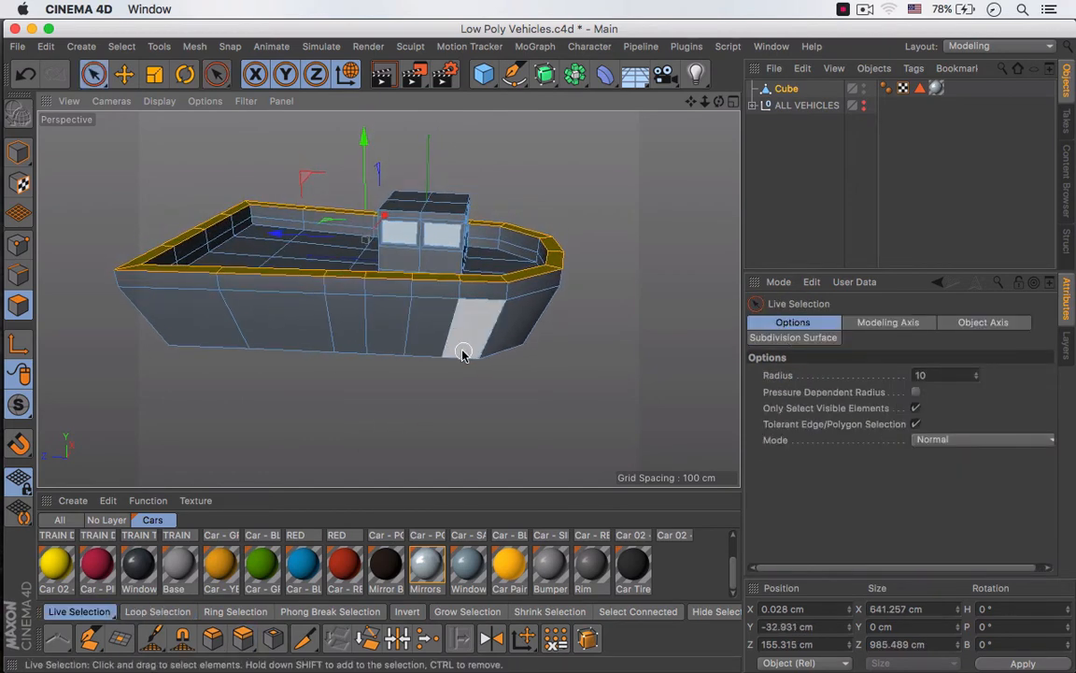
Extrude the hull's lowest edge loop down to Y about -272 cm and scale it in to about 313 × 690 cm
{"action": "left_click_drag", "start_coordinate": [463, 353], "coordinate": [212, 342], "text": "alt"}
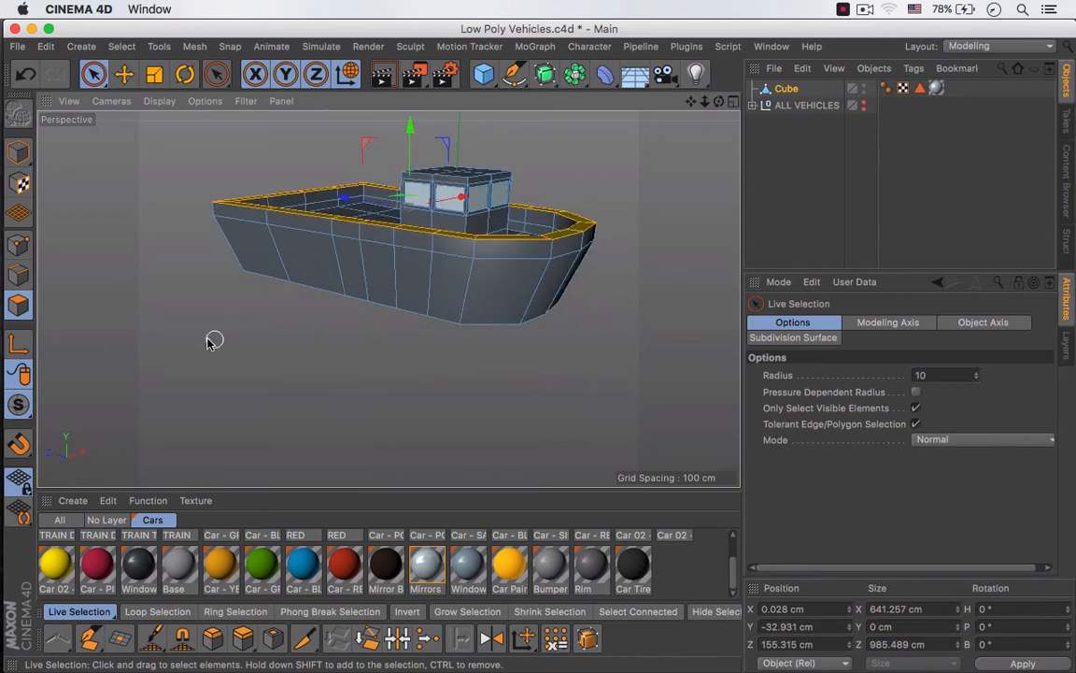
{"action": "left_click", "coordinate": [19, 275]}
{"action": "double_click", "coordinate": [396, 303]}
{"action": "left_click_drag", "start_coordinate": [396, 301], "coordinate": [419, 271], "text": "alt"}
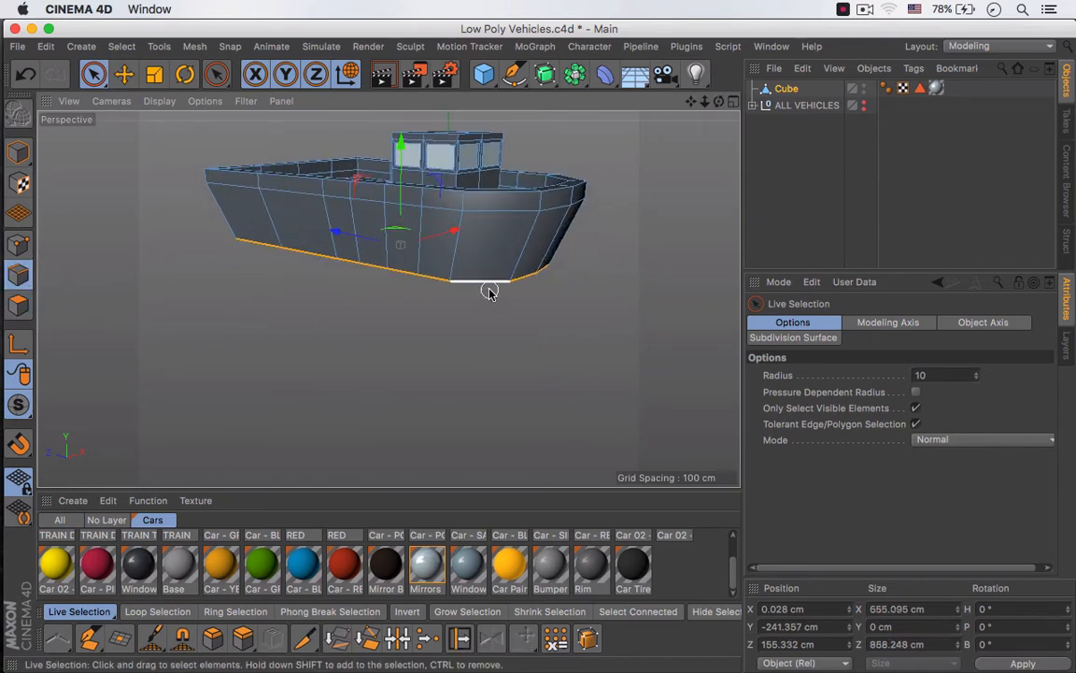
{"action": "left_click_drag", "start_coordinate": [501, 280], "coordinate": [521, 301], "text": "alt"}
{"action": "key", "text": "t"}
{"action": "key", "text": "y"}
{"action": "key", "text": "d"}
{"action": "left_click_drag", "start_coordinate": [466, 348], "coordinate": [432, 189]}
{"action": "key", "text": "t"}
{"action": "right_click_drag", "start_coordinate": [389, 300], "coordinate": [553, 224], "text": "alt"}
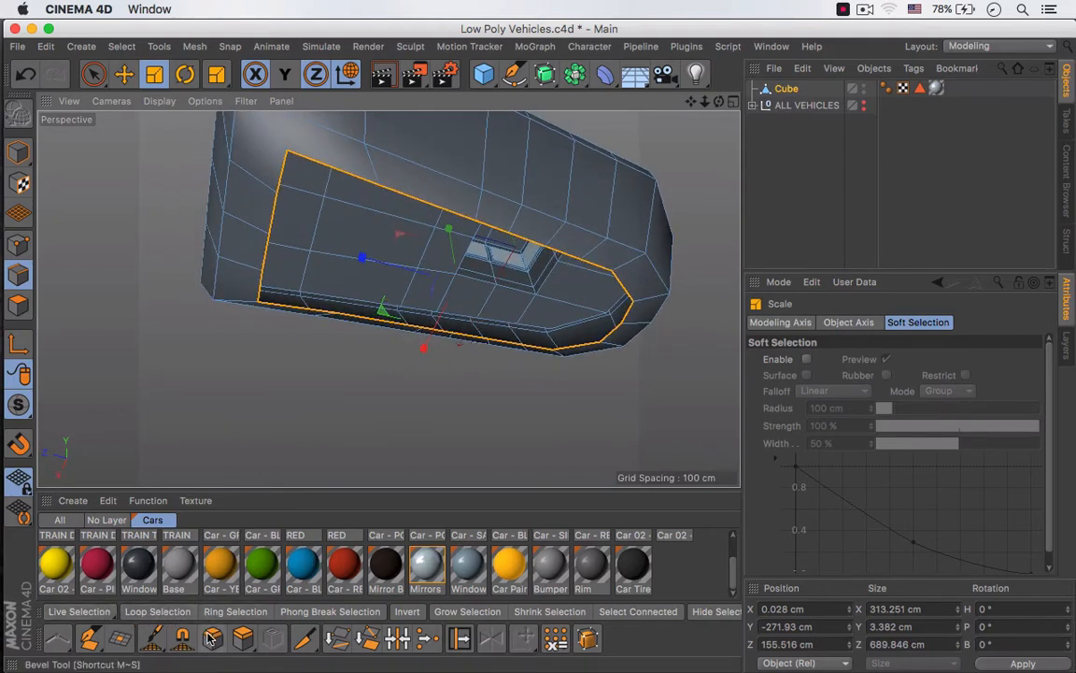
Close the polygon hole in the hull's bottom and knife-cut the new face crosswise between opposite edge points
{"action": "left_click", "coordinate": [114, 638]}
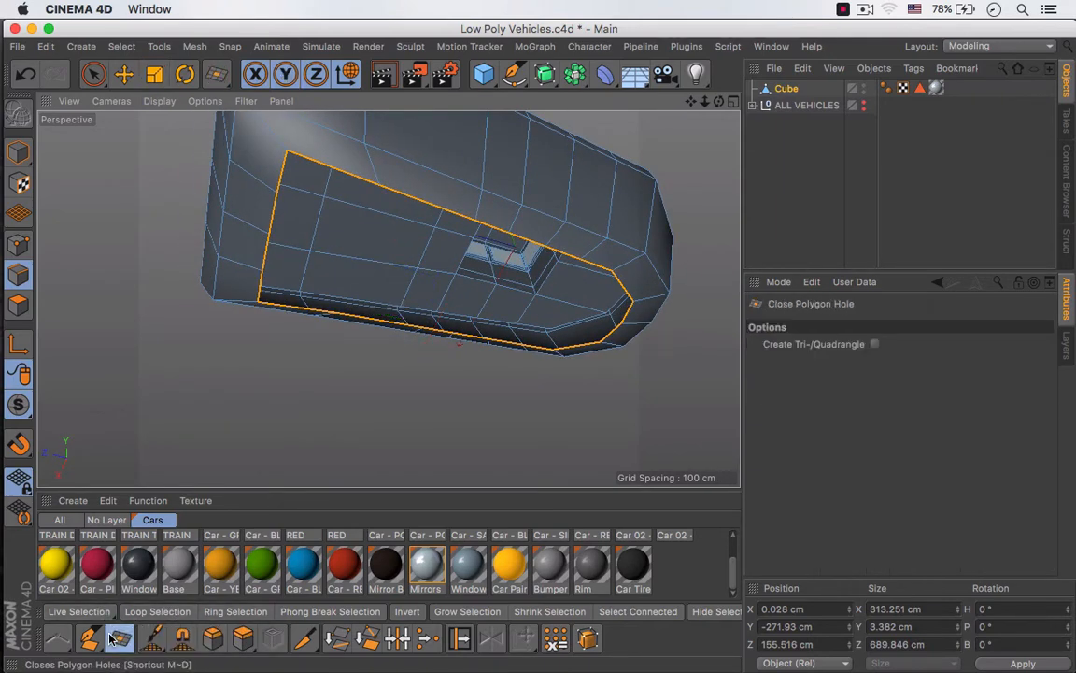
{"action": "left_click", "coordinate": [308, 310]}
{"action": "key", "text": "k"}
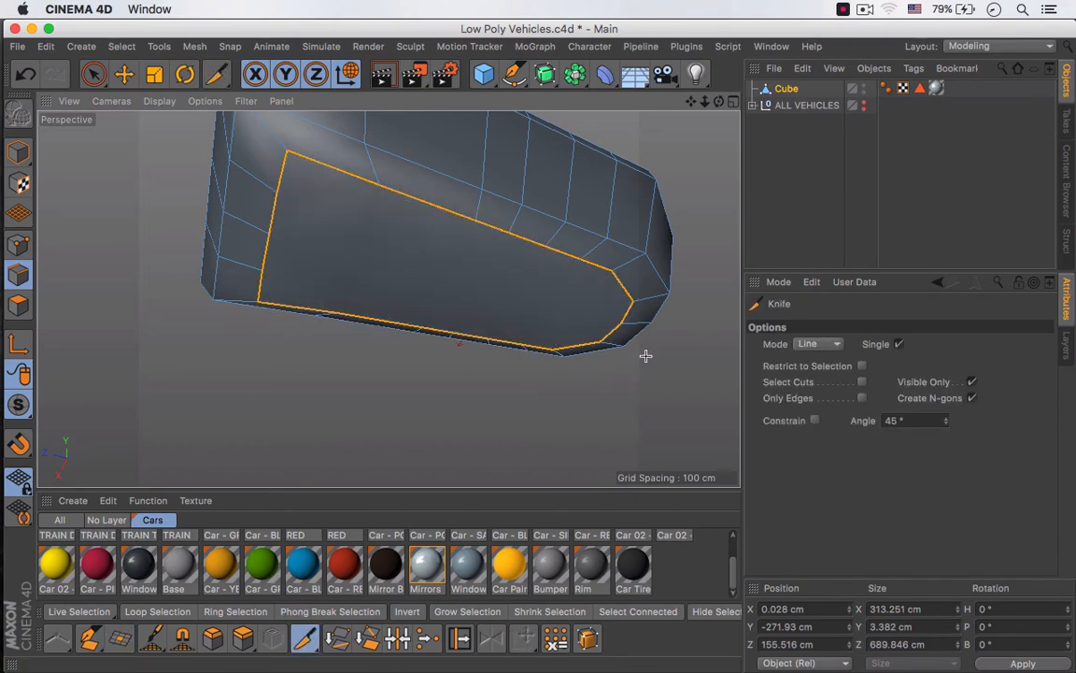
{"action": "left_click_drag", "start_coordinate": [378, 370], "coordinate": [374, 268], "text": "alt"}
{"action": "left_click_drag", "start_coordinate": [347, 411], "coordinate": [388, 265]}
{"action": "left_click_drag", "start_coordinate": [474, 297], "coordinate": [436, 423]}
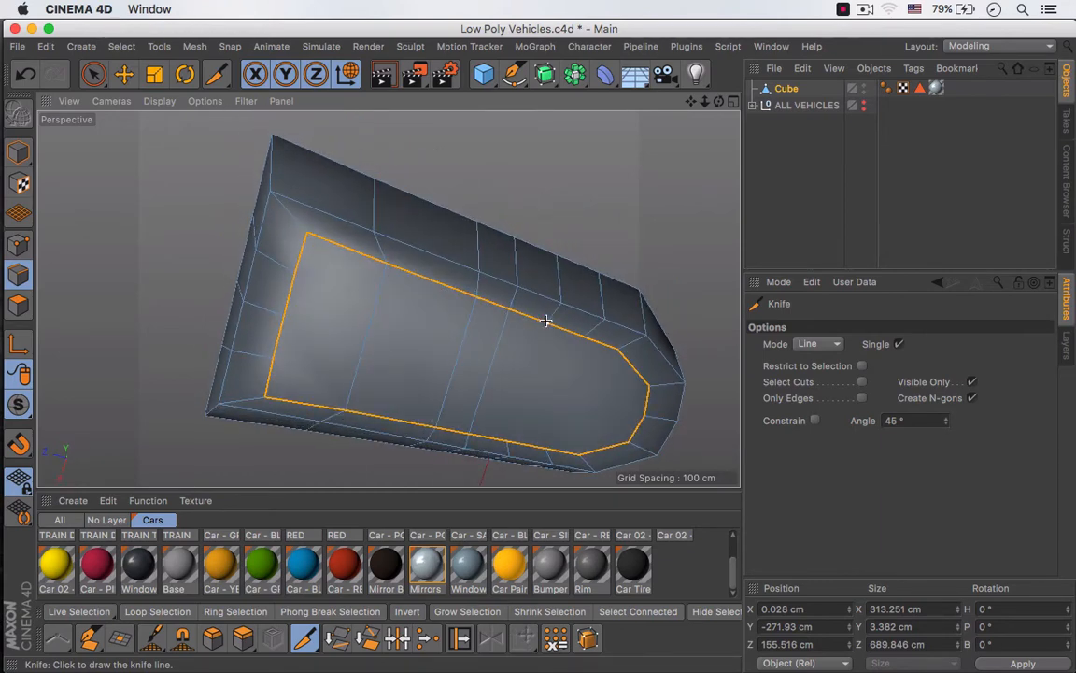
{"action": "left_click_drag", "start_coordinate": [583, 336], "coordinate": [546, 447]}
{"action": "mouse_move", "coordinate": [618, 351]}
{"action": "left_mouse_down"}
{"action": "mouse_move", "coordinate": [601, 435]}
{"action": "mouse_move", "coordinate": [579, 454]}
{"action": "left_mouse_up"}
Knife-cut the hull's bottom face lengthwise from the stern edge points to the matching bow points
{"action": "mouse_move", "coordinate": [272, 357]}
{"action": "left_mouse_down"}
{"action": "mouse_move", "coordinate": [629, 441]}
{"action": "mouse_move", "coordinate": [312, 344]}
{"action": "mouse_move", "coordinate": [283, 315]}
{"action": "left_mouse_up"}
{"action": "left_click_drag", "start_coordinate": [295, 272], "coordinate": [642, 385]}
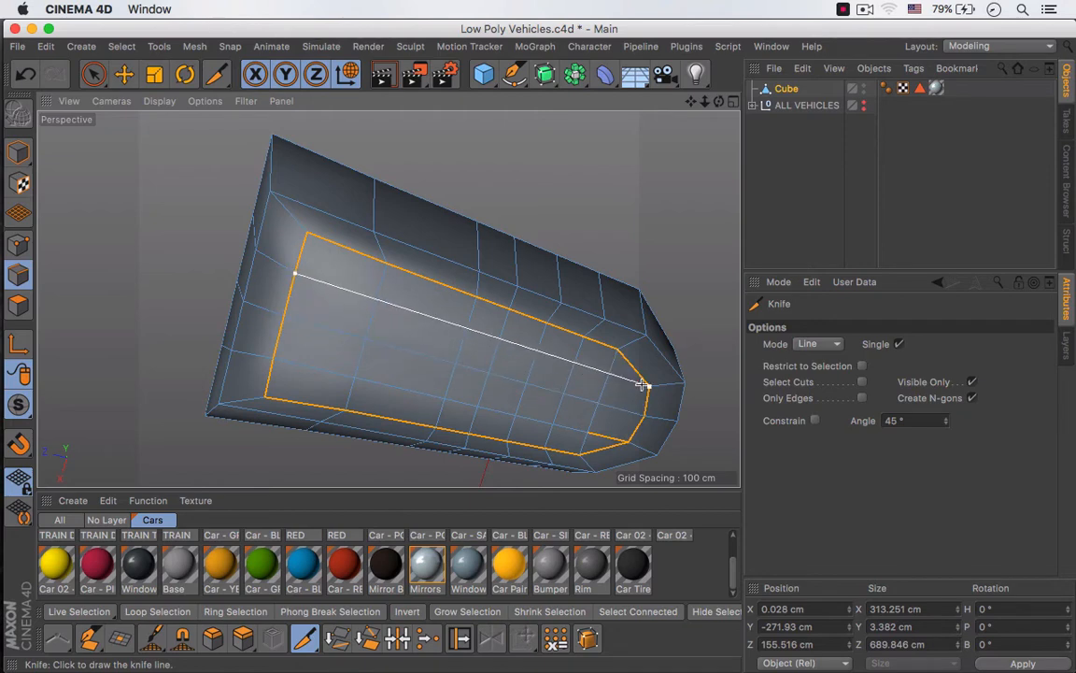
{"action": "key", "text": "space"}
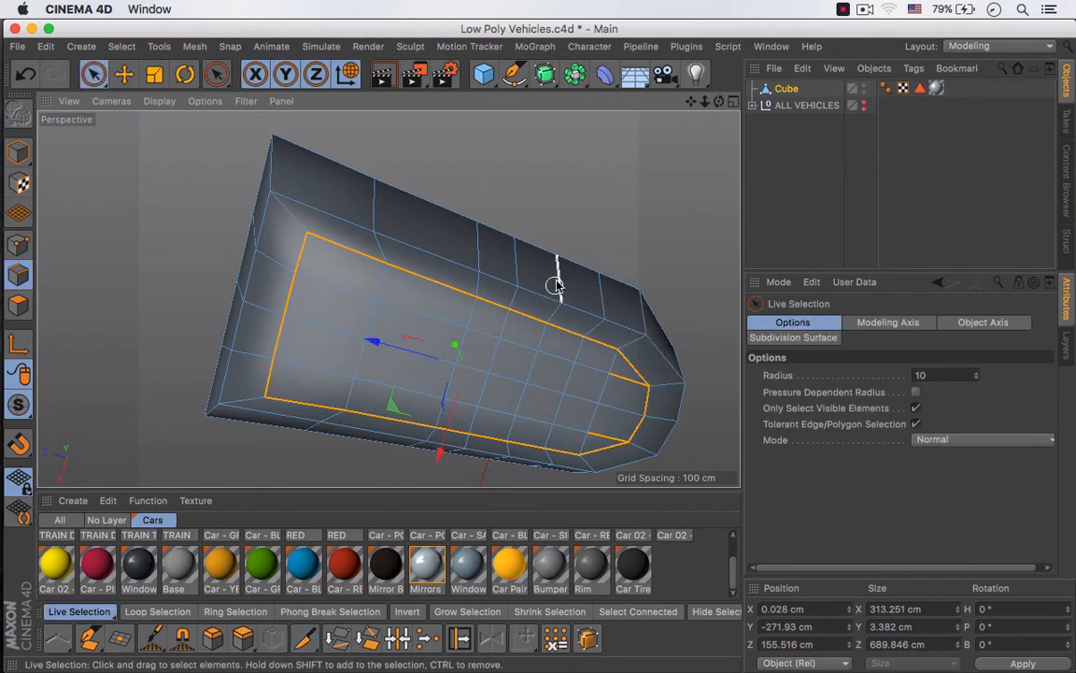
Deselect the boat, switch the viewport to shading without wireframe lines and inspect the hull and cabin
{"action": "left_click_drag", "start_coordinate": [525, 241], "coordinate": [534, 479], "text": "alt"}
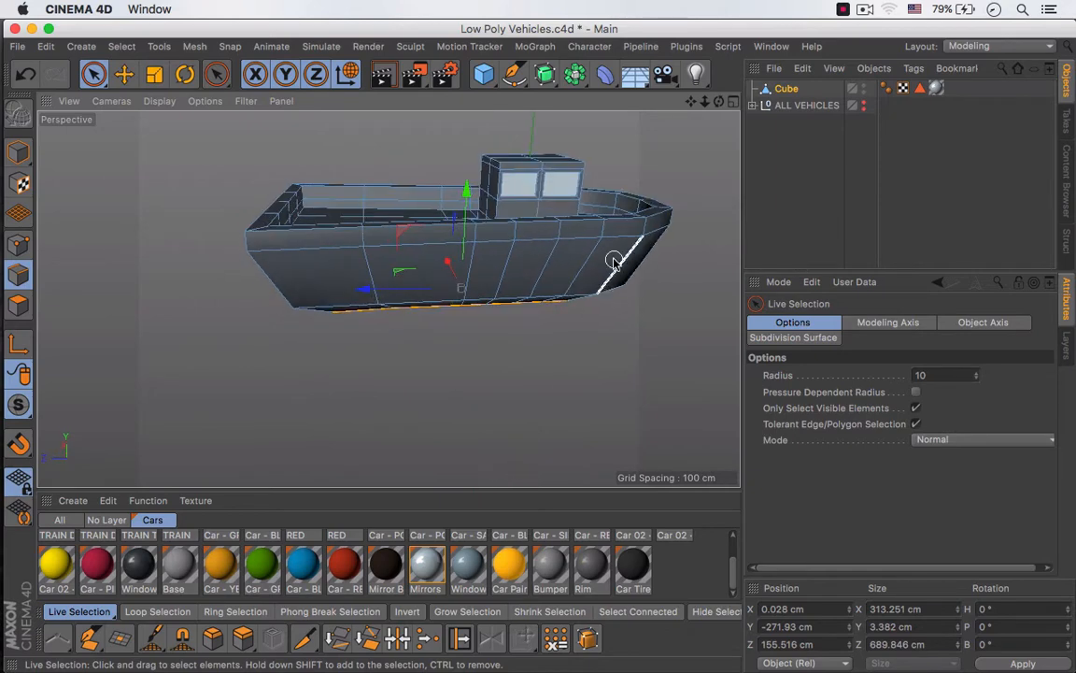
{"action": "middle_click_drag", "start_coordinate": [615, 261], "coordinate": [519, 341], "text": "alt"}
{"action": "scroll", "coordinate": [486, 349], "scroll_direction": "down", "scroll_amount": 5}
{"action": "left_click", "coordinate": [484, 349]}
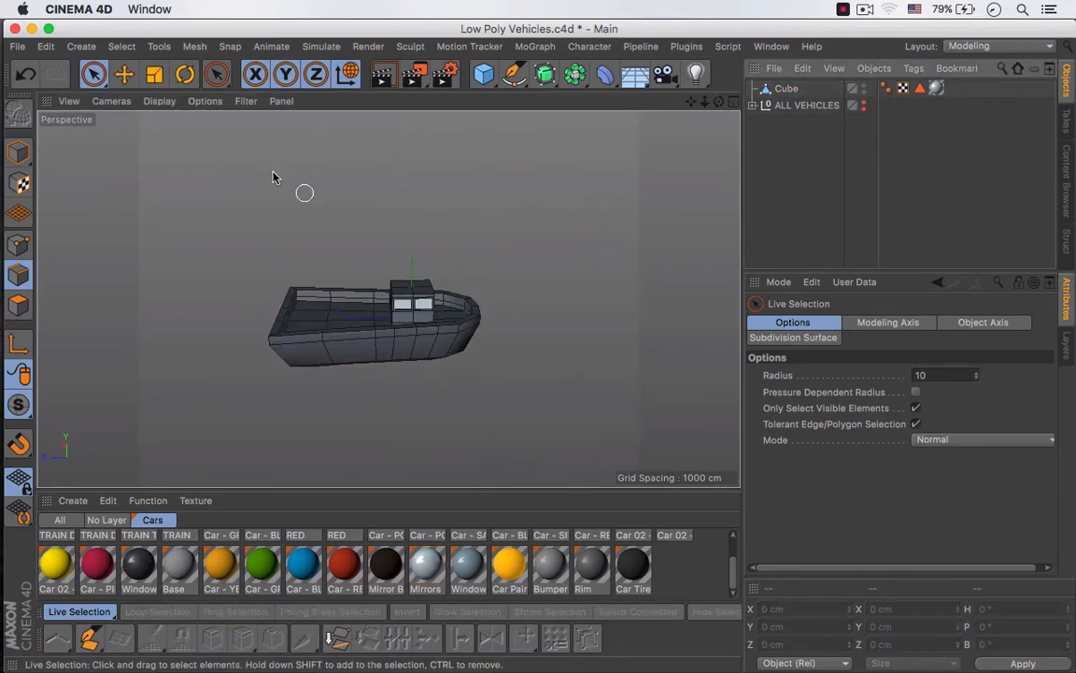
{"action": "left_click", "coordinate": [159, 101]}
{"action": "left_click", "coordinate": [171, 126]}
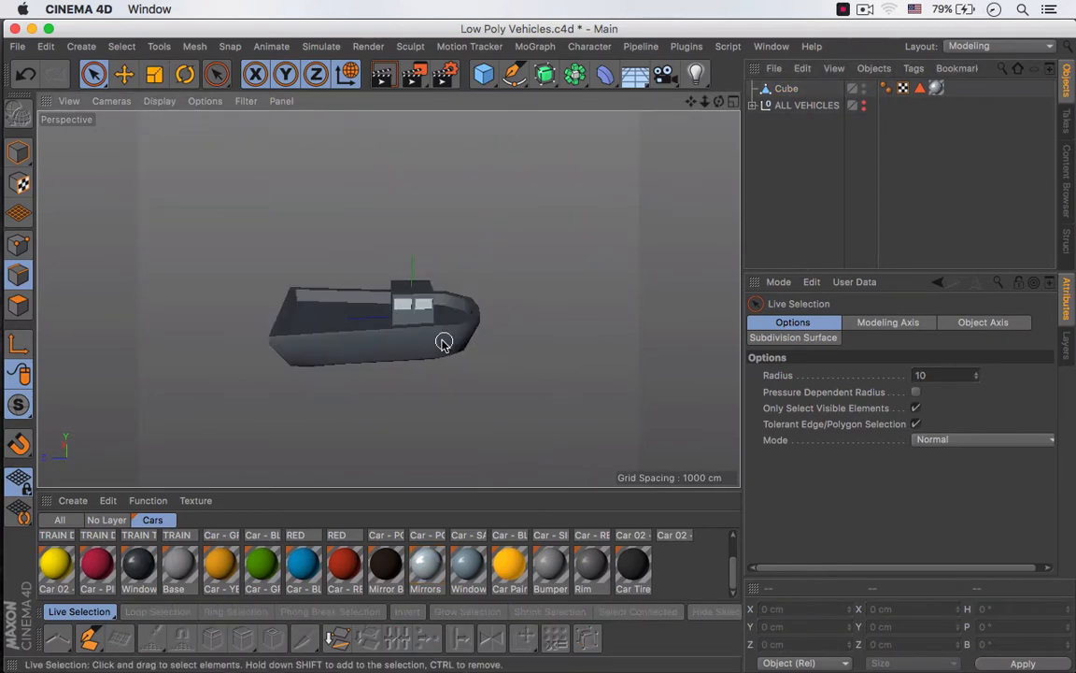
{"action": "left_click_drag", "start_coordinate": [444, 342], "coordinate": [311, 348], "text": "alt"}
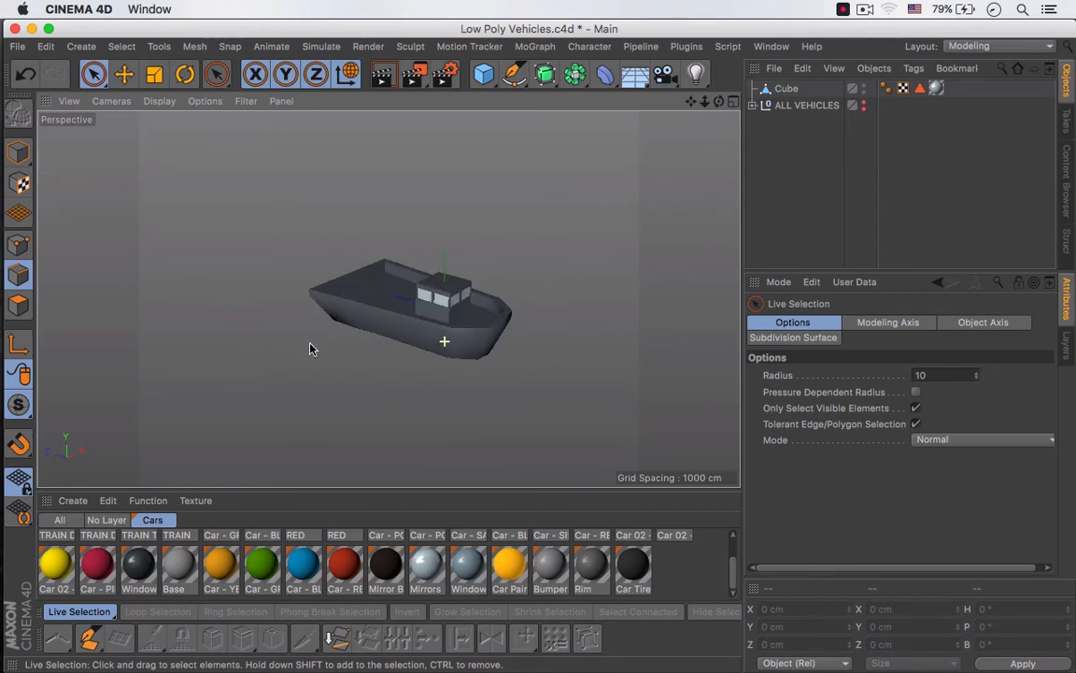
{"action": "scroll", "coordinate": [463, 295], "scroll_direction": "up", "scroll_amount": 8}
{"action": "scroll", "coordinate": [458, 269], "scroll_direction": "up", "scroll_amount": 3}
{"action": "left_click_drag", "start_coordinate": [463, 281], "coordinate": [510, 283], "text": "alt"}
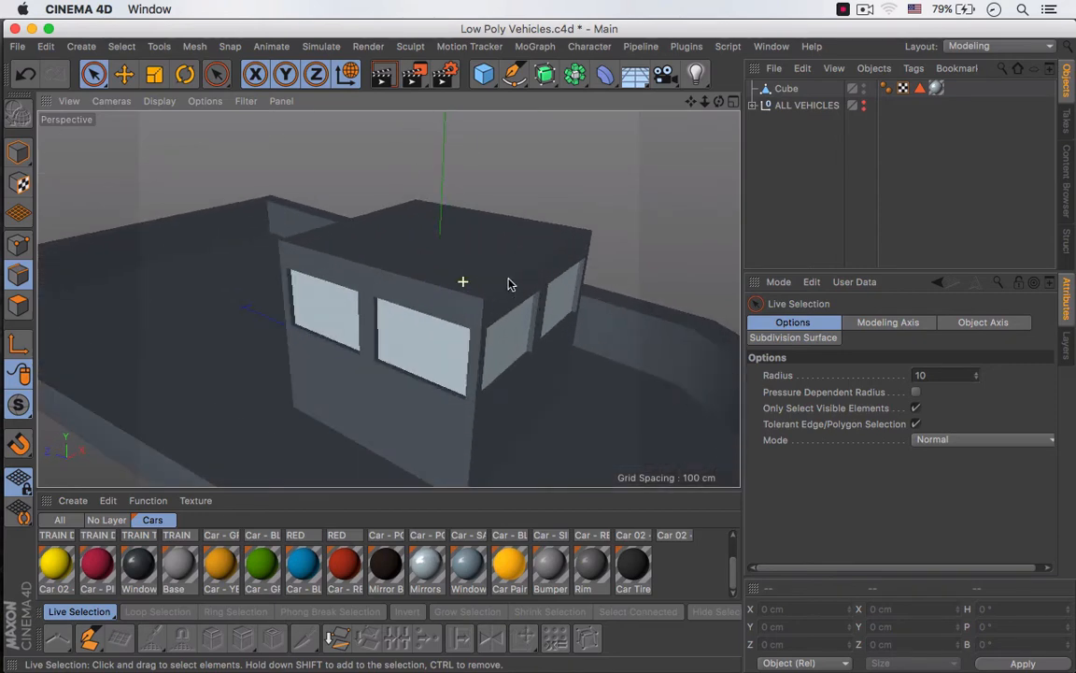
Extrude the cabin's four roof faces into an overhanging slab about 242 × 242 cm with its top at Y about 84 cm
{"action": "left_click", "coordinate": [794, 89]}
{"action": "scroll", "coordinate": [482, 250], "scroll_direction": "up", "scroll_amount": 3}
{"action": "key", "text": "Return"}
{"action": "left_click", "coordinate": [435, 228]}
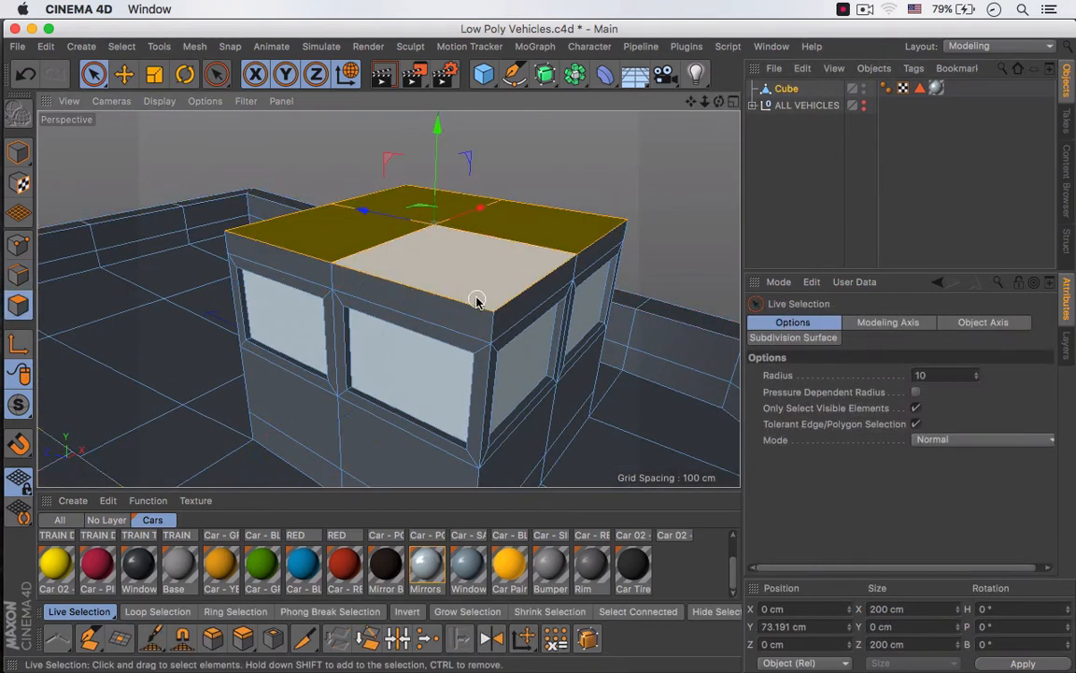
{"action": "key", "text": "d"}
{"action": "left_click_drag", "start_coordinate": [470, 296], "coordinate": [594, 166]}
{"action": "key", "text": "t"}
{"action": "left_click_drag", "start_coordinate": [523, 240], "coordinate": [571, 224], "text": "alt"}
{"action": "scroll", "coordinate": [557, 232], "scroll_direction": "down", "scroll_amount": 2}
{"action": "scroll", "coordinate": [557, 233], "scroll_direction": "up", "scroll_amount": 2}
{"action": "key", "text": "d"}
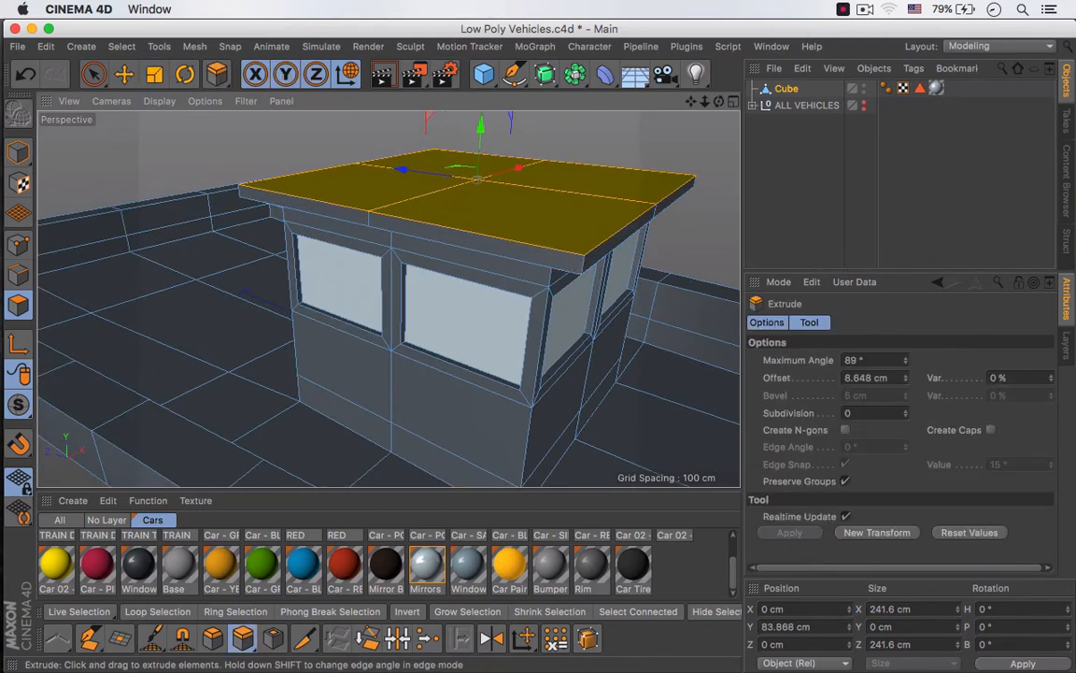
{"action": "key", "text": "space"}
Deselect the boat and examine the overhanging cabin roof and the whole hull from several sides
{"action": "scroll", "coordinate": [722, 260], "scroll_direction": "down", "scroll_amount": 3}
{"action": "left_click", "coordinate": [761, 245]}
{"action": "left_click_drag", "start_coordinate": [603, 274], "coordinate": [524, 286], "text": "alt"}
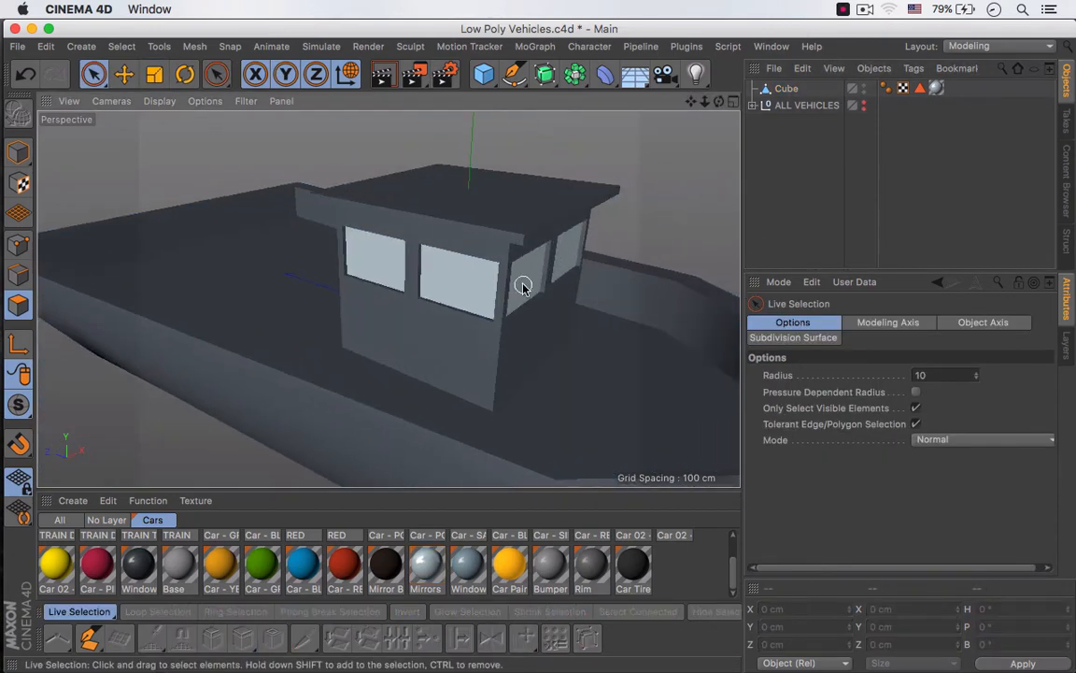
{"action": "scroll", "coordinate": [526, 287], "scroll_direction": "down", "scroll_amount": 6}
{"action": "middle_click_drag", "start_coordinate": [534, 307], "coordinate": [490, 260], "text": "alt"}
{"action": "left_click_drag", "start_coordinate": [490, 260], "coordinate": [534, 247], "text": "alt"}
{"action": "scroll", "coordinate": [517, 277], "scroll_direction": "up", "scroll_amount": 2}
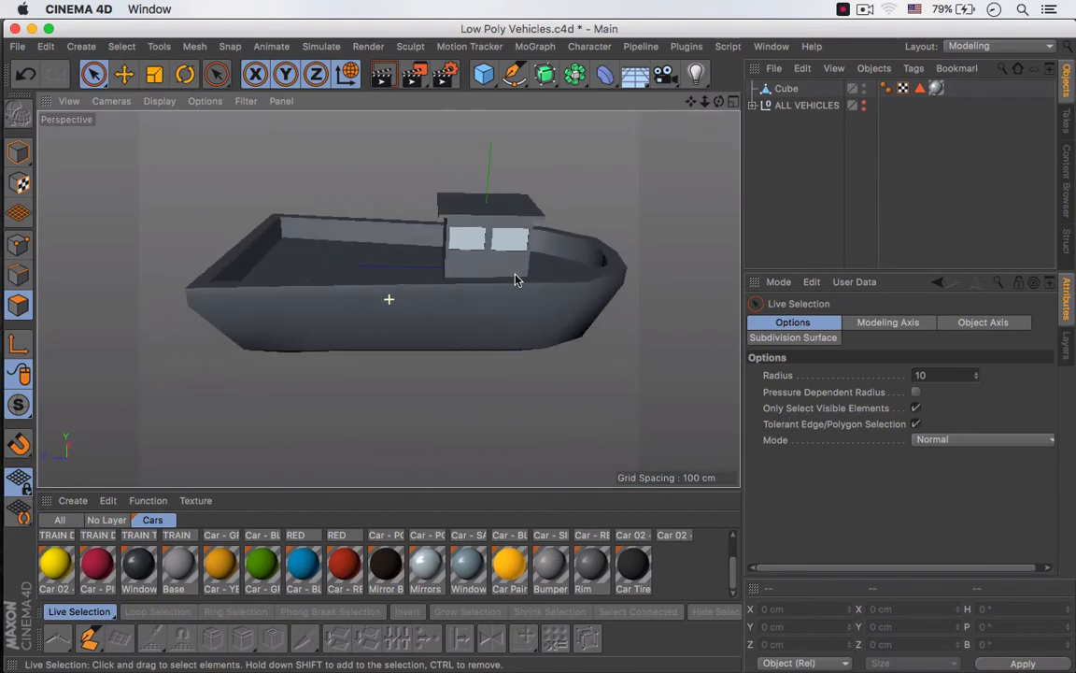
{"action": "scroll", "coordinate": [392, 306], "scroll_direction": "up", "scroll_amount": 2}
In the right-side view, select all hull points behind the cabin and scale them along Z to about 324 cm long
{"action": "left_click", "coordinate": [779, 89]}
{"action": "middle_click_drag", "start_coordinate": [511, 285], "coordinate": [567, 289], "text": "alt"}
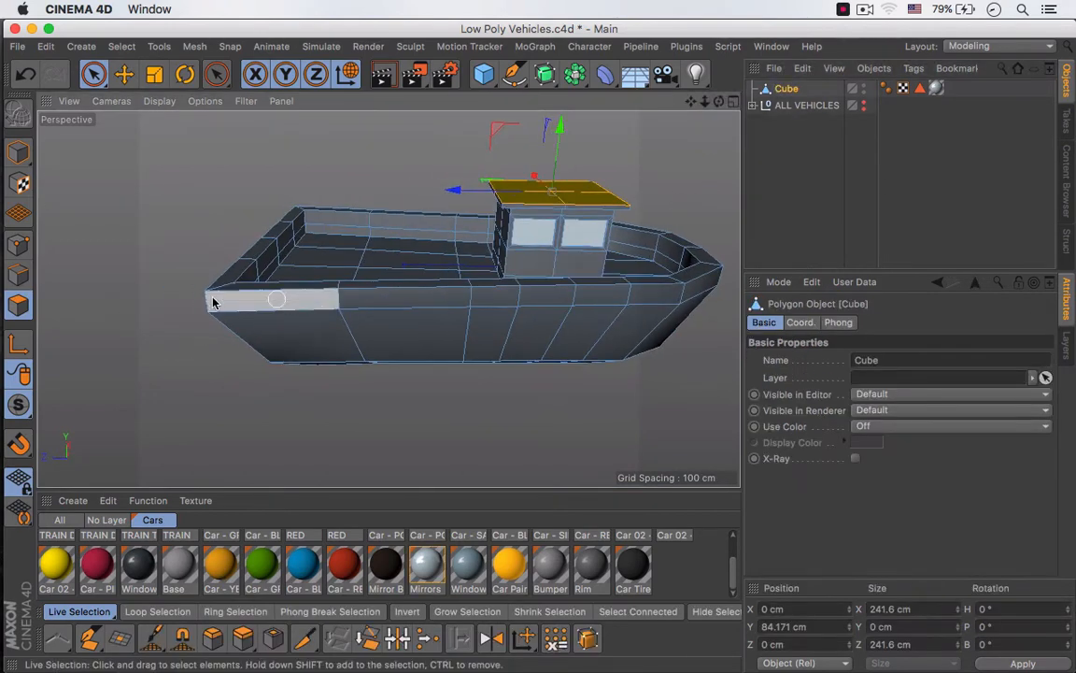
{"action": "left_click", "coordinate": [19, 245]}
{"action": "left_click", "coordinate": [733, 106]}
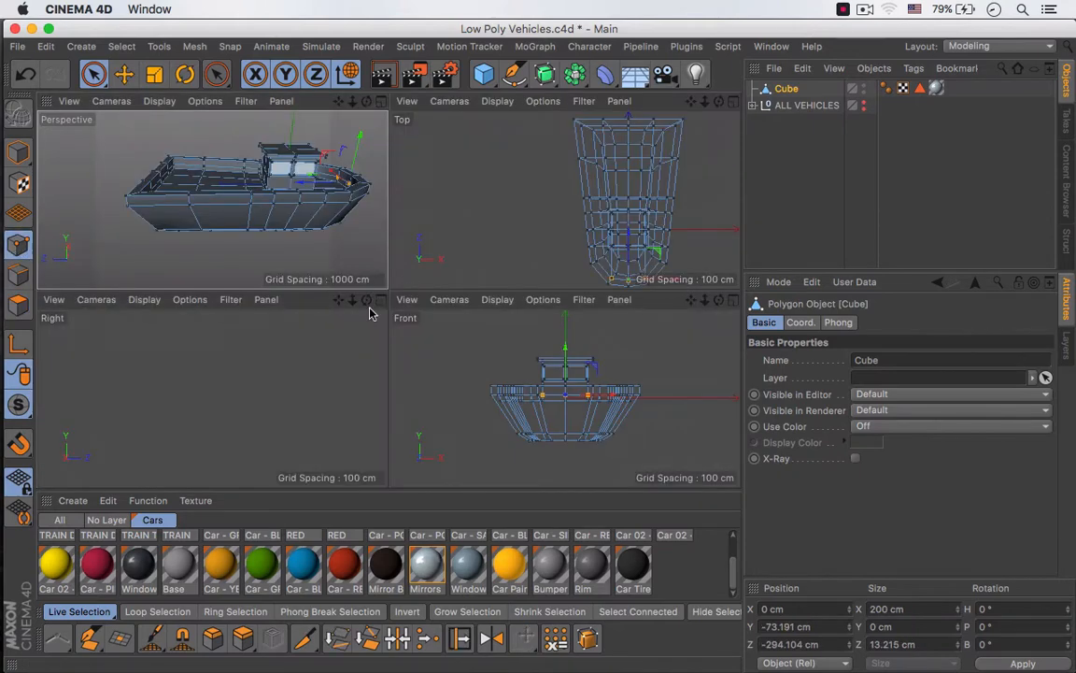
{"action": "key", "text": "F3"}
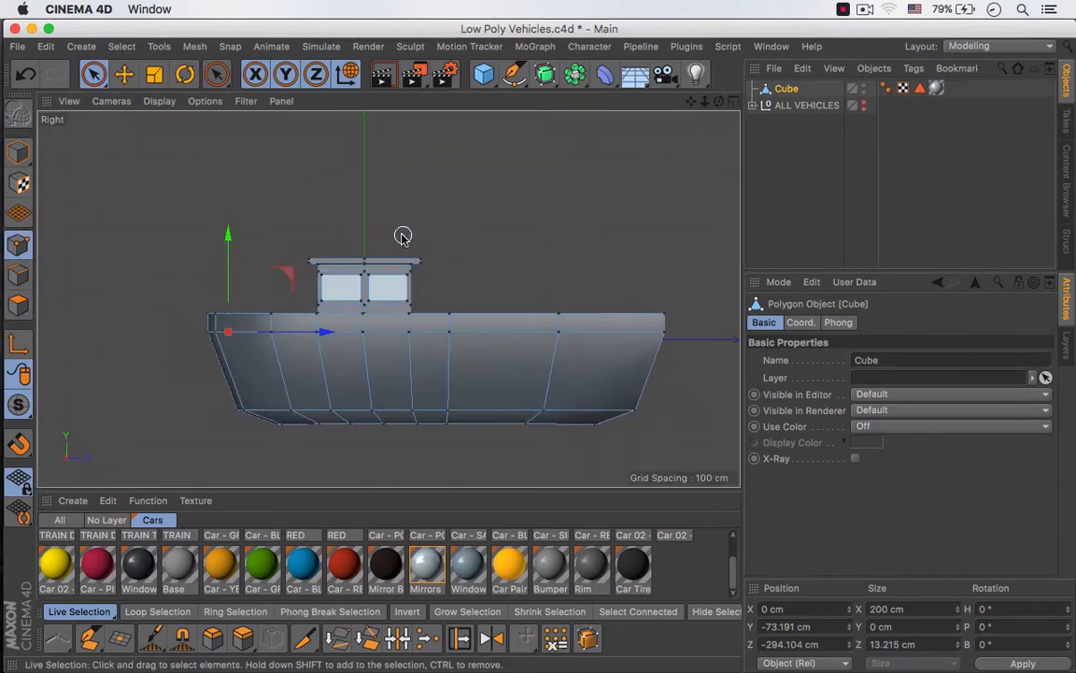
{"action": "left_click_drag", "start_coordinate": [93, 74], "coordinate": [140, 125]}
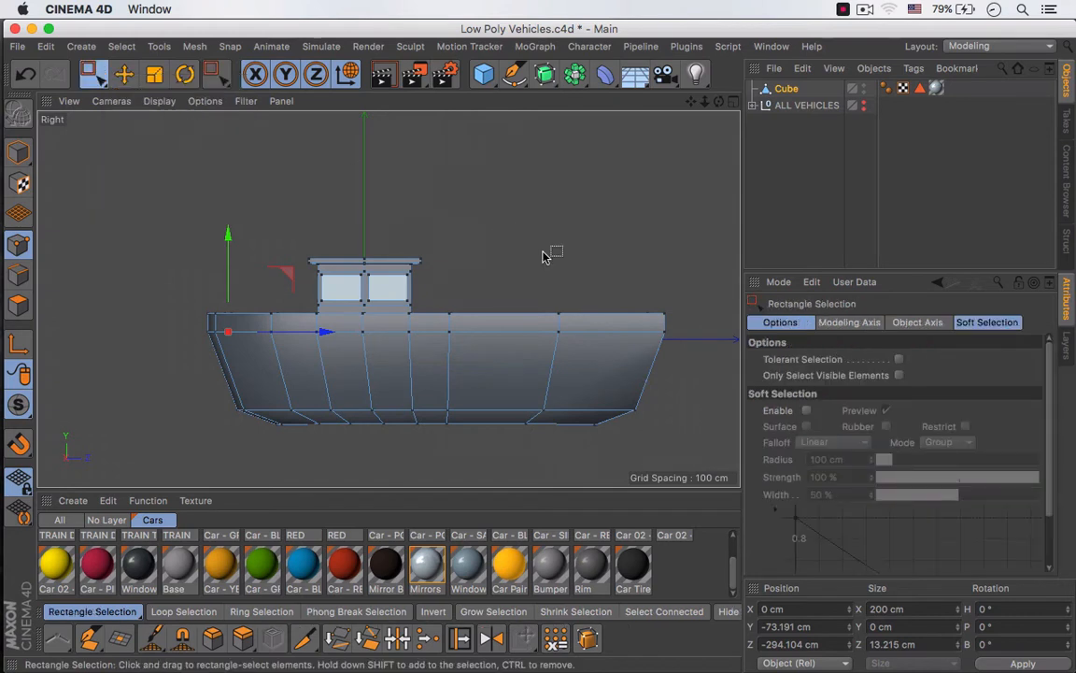
{"action": "left_click_drag", "start_coordinate": [710, 257], "coordinate": [449, 501]}
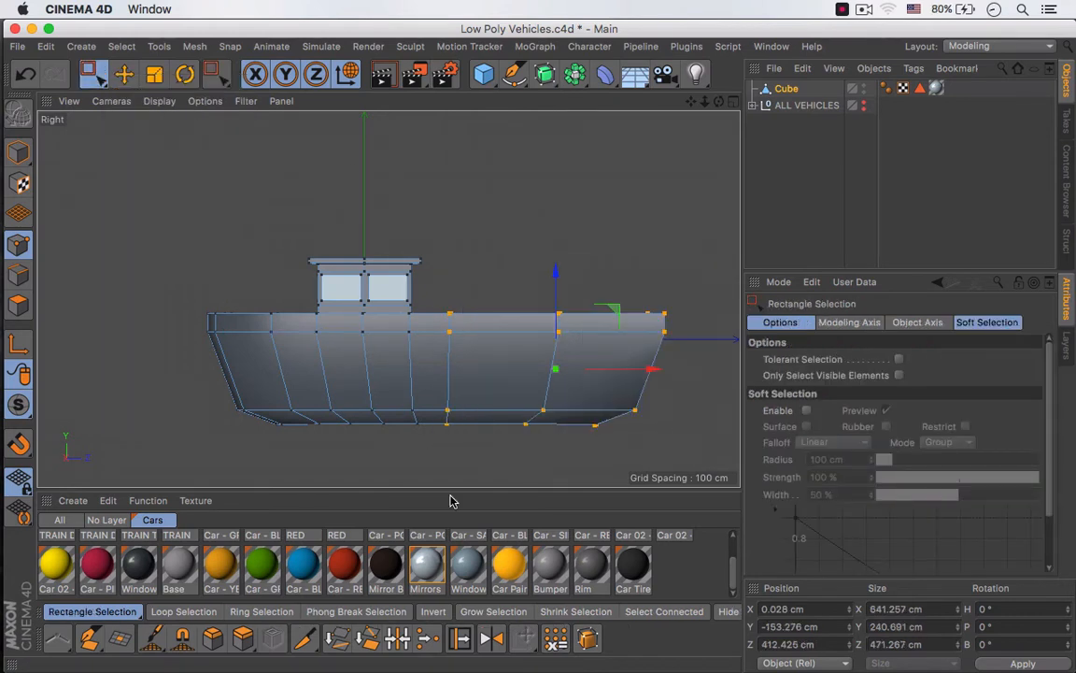
{"action": "key", "text": "t"}
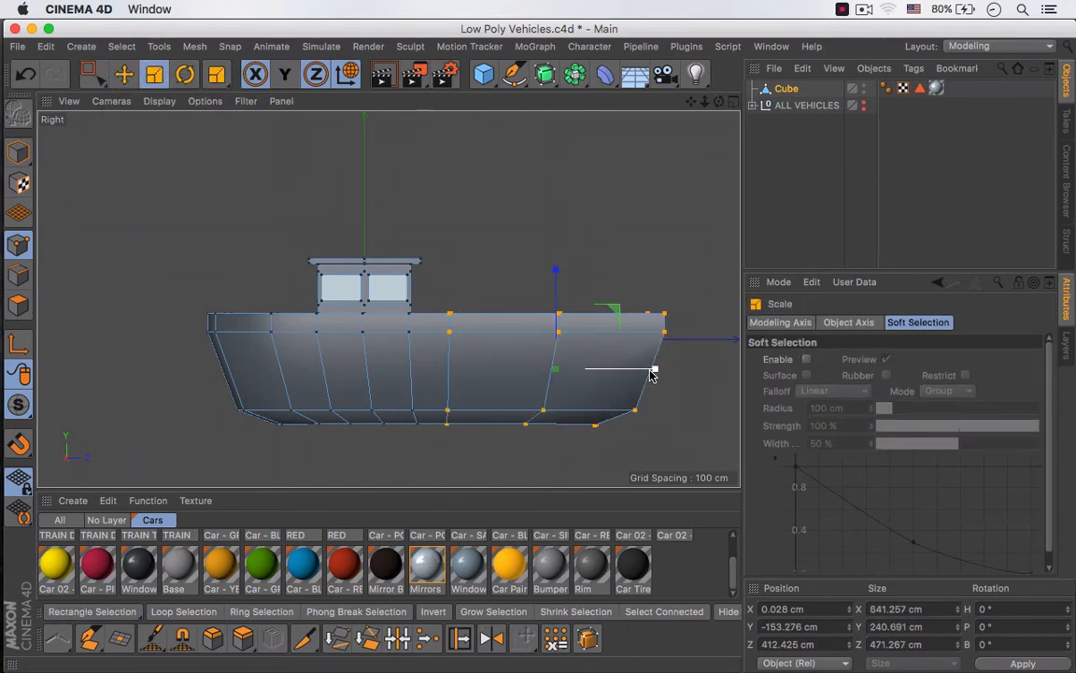
{"action": "left_click_drag", "start_coordinate": [653, 367], "coordinate": [609, 368]}
{"action": "key", "text": "t"}
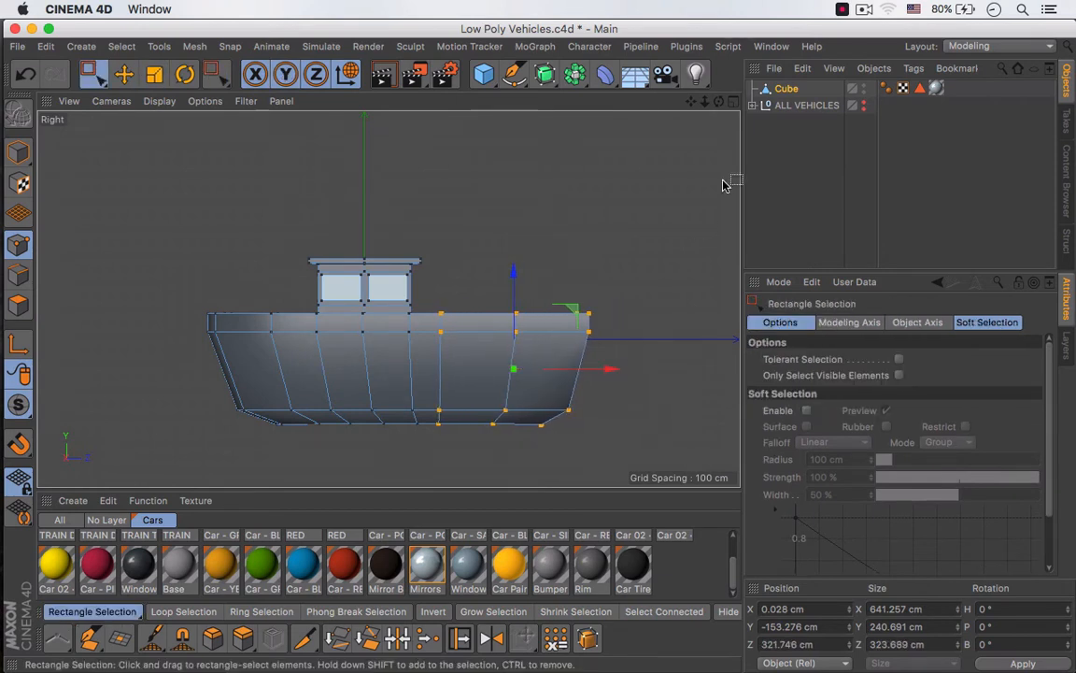
Select the two rearmost rows of stern points in perspective and scale them along X to about 626 cm
{"action": "left_click", "coordinate": [734, 103]}
{"action": "left_click", "coordinate": [377, 103]}
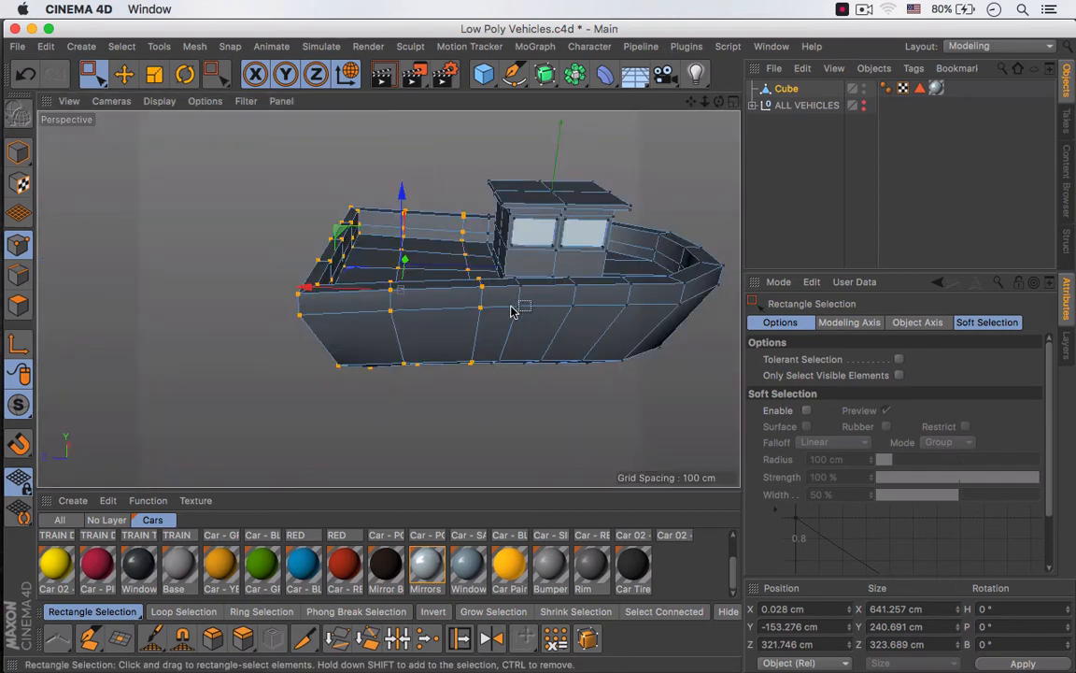
{"action": "left_click_drag", "start_coordinate": [512, 312], "coordinate": [683, 161], "text": "alt"}
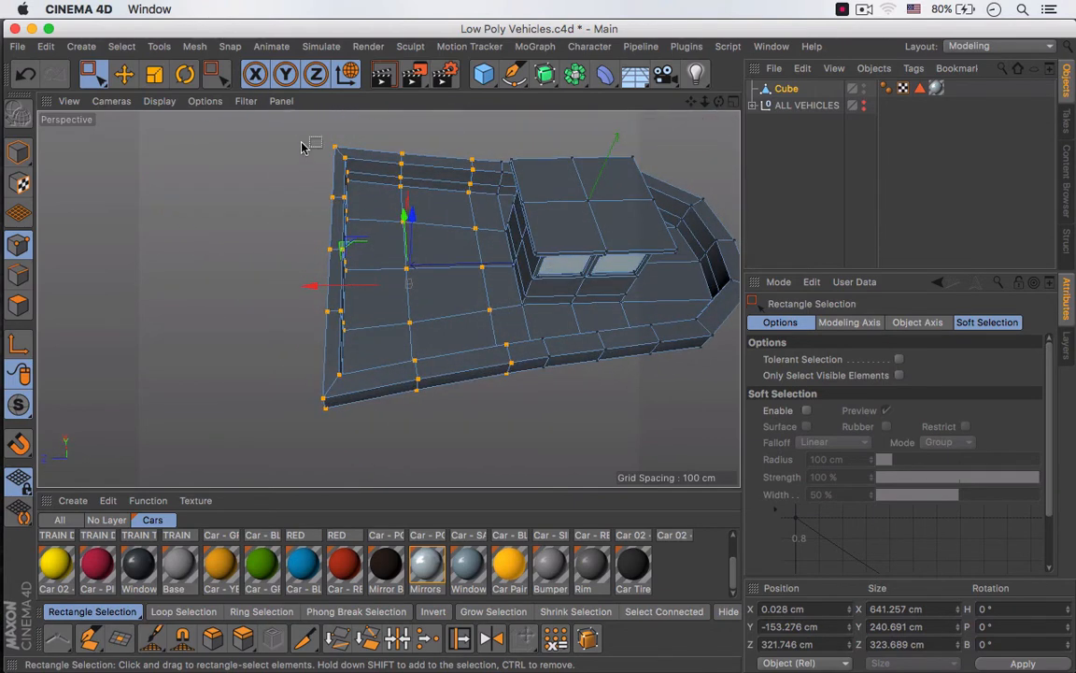
{"action": "left_click_drag", "start_coordinate": [265, 109], "coordinate": [407, 391]}
{"action": "key", "text": "t"}
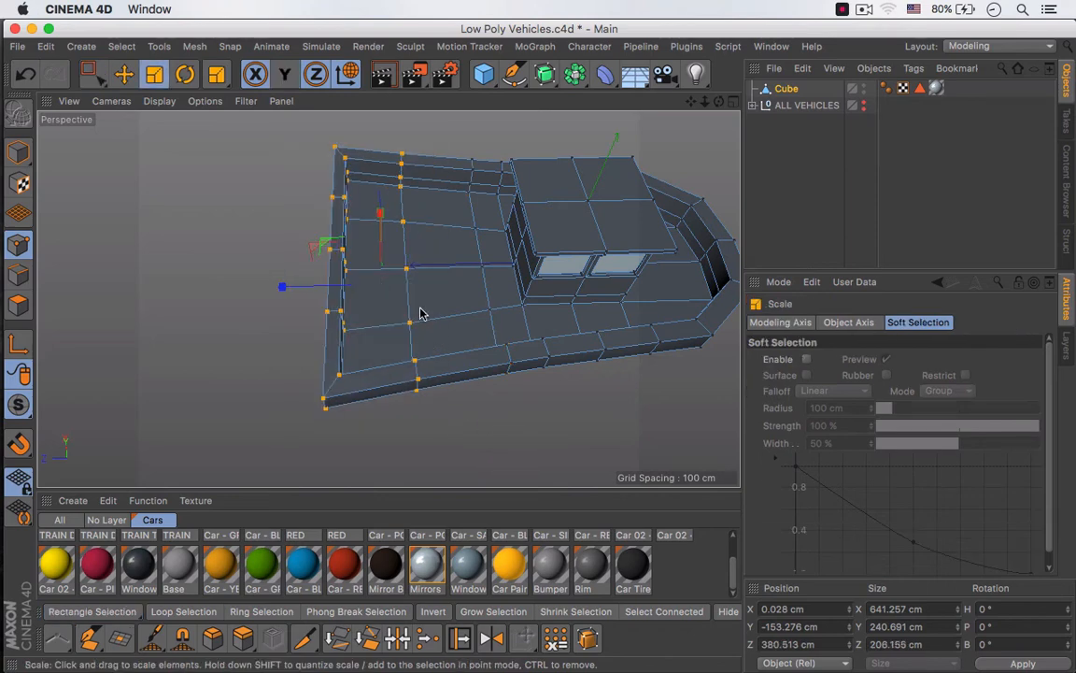
{"action": "left_click_drag", "start_coordinate": [368, 287], "coordinate": [420, 281], "text": "alt"}
{"action": "left_click_drag", "start_coordinate": [353, 211], "coordinate": [359, 225]}
{"action": "left_click_drag", "start_coordinate": [431, 355], "coordinate": [315, 291], "text": "alt"}
Reduce the selection to the rearmost row of stern points, including the upper and lower transom corners
{"action": "key", "text": "0"}
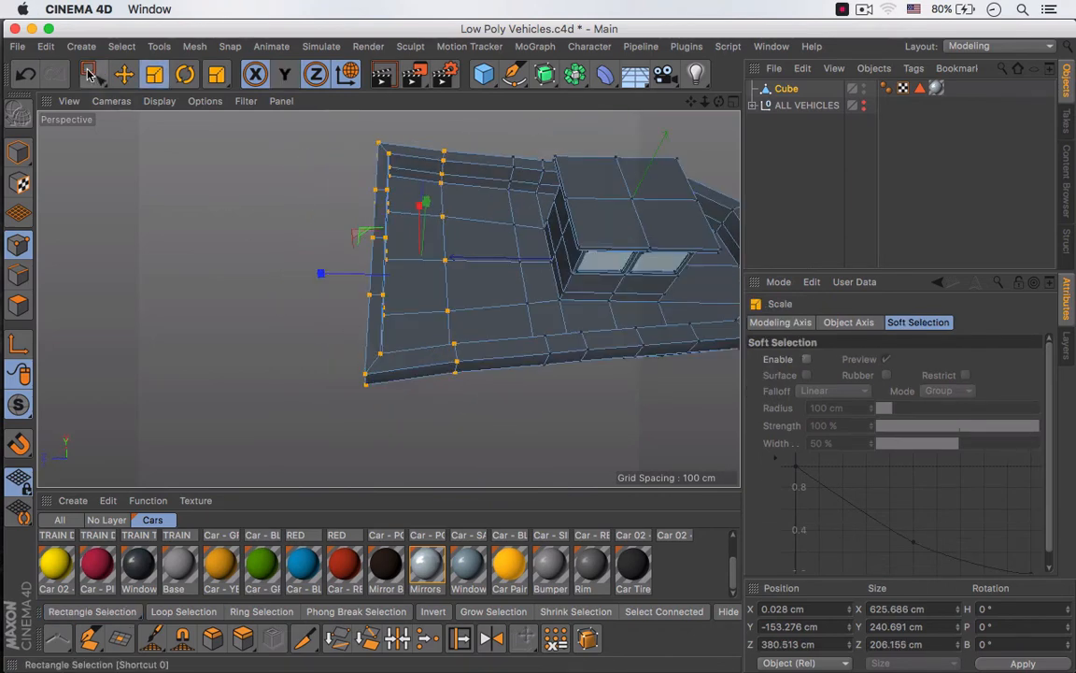
{"action": "left_click_drag", "start_coordinate": [325, 174], "coordinate": [319, 147], "text": "alt"}
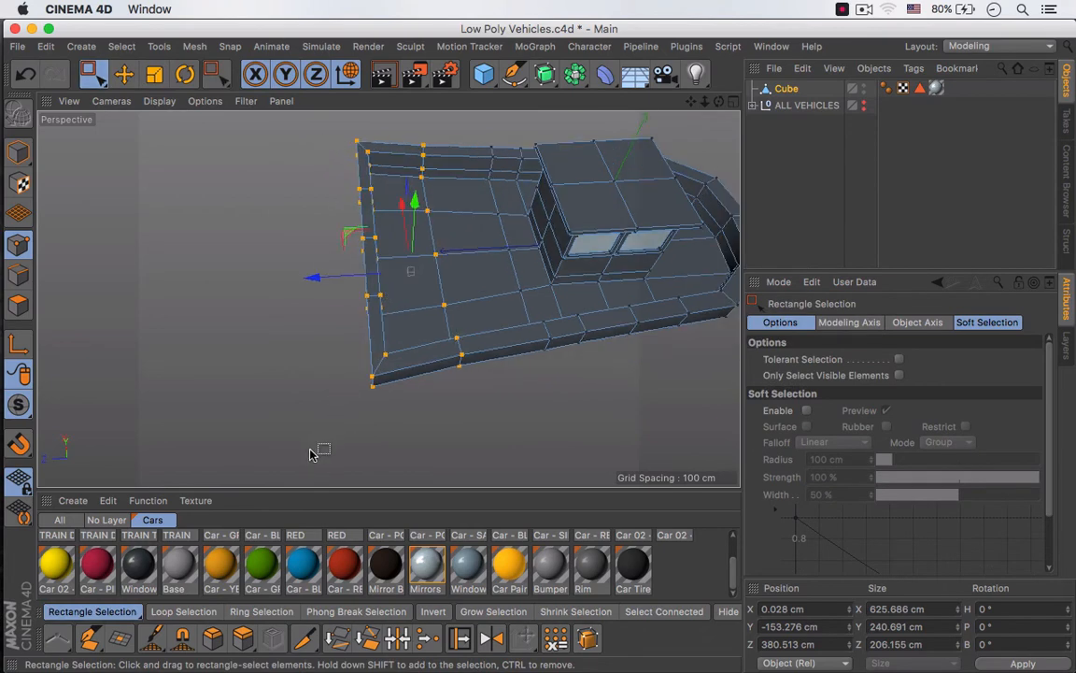
{"action": "left_click_drag", "start_coordinate": [312, 454], "coordinate": [396, 149]}
{"action": "left_click_drag", "start_coordinate": [432, 283], "coordinate": [589, 189], "text": "alt"}
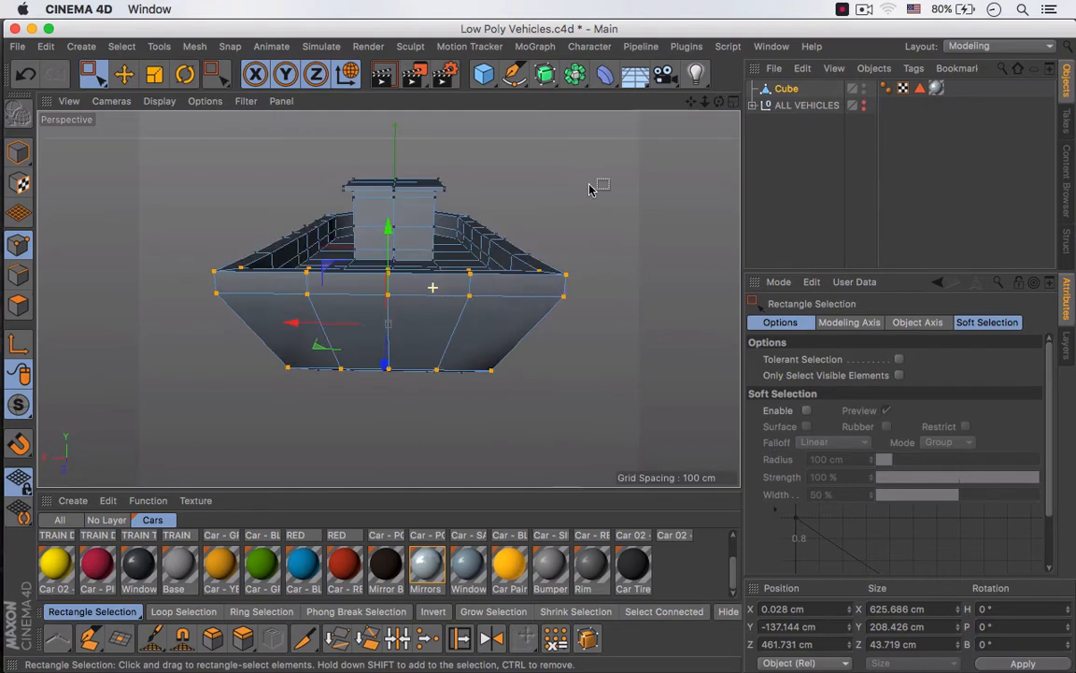
Try to narrow the rearmost stern points along X to about 590 cm and undo the scaling
{"action": "key", "text": "t"}
{"action": "left_click_drag", "start_coordinate": [467, 313], "coordinate": [540, 282]}
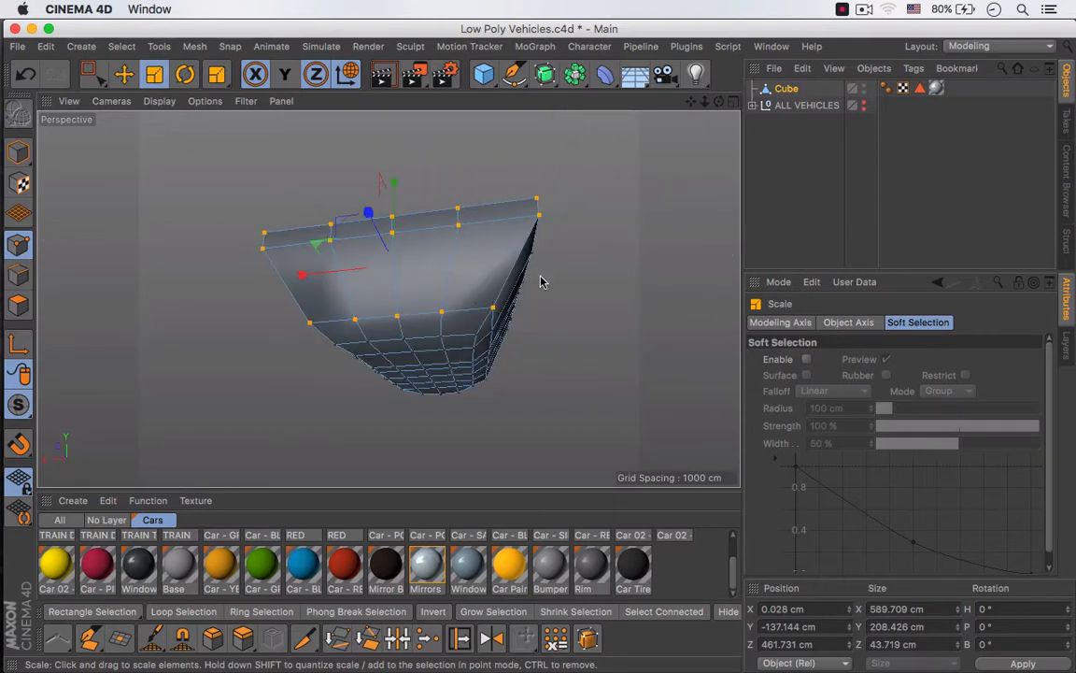
{"action": "key", "text": "super+z"}
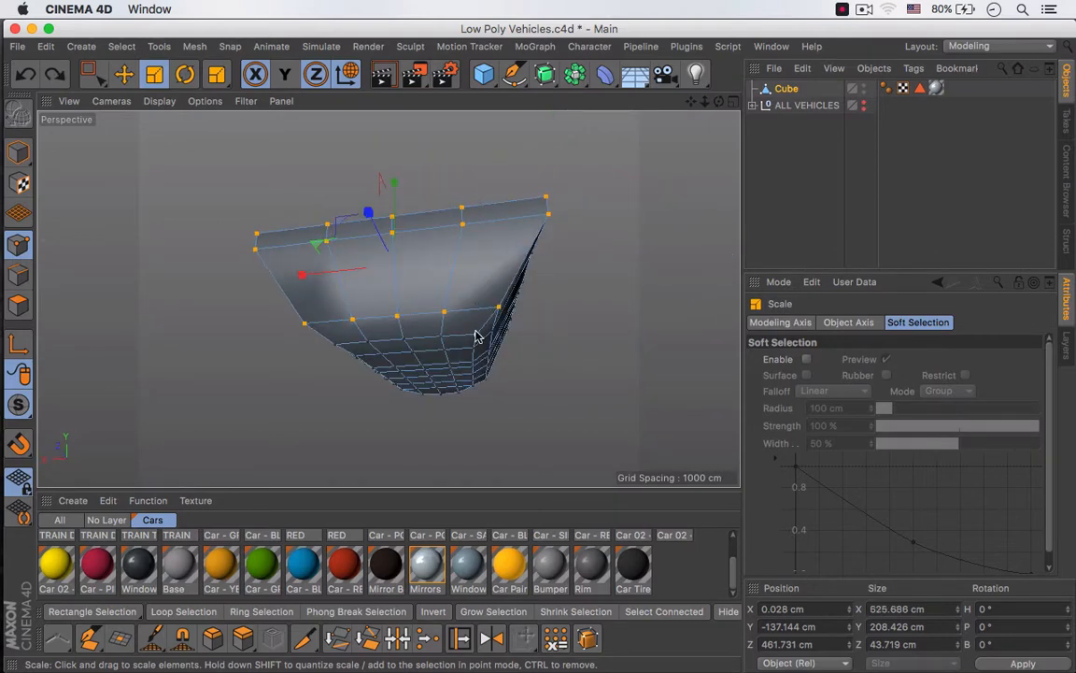
Add the next row of bottom hull points to the stern selection and scale it along X to about 589 cm
{"action": "key", "text": "0"}
{"action": "left_click_drag", "start_coordinate": [91, 73], "coordinate": [148, 96]}
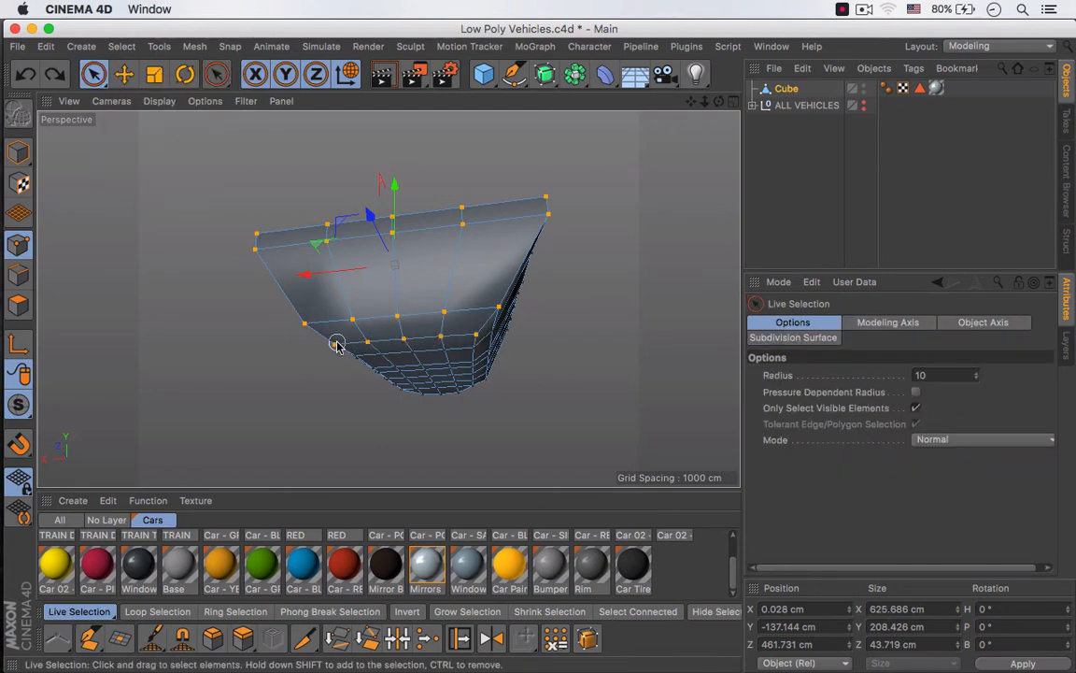
{"action": "left_click_drag", "start_coordinate": [338, 345], "coordinate": [336, 346], "text": "shift"}
{"action": "left_click_drag", "start_coordinate": [468, 323], "coordinate": [530, 480], "text": "alt"}
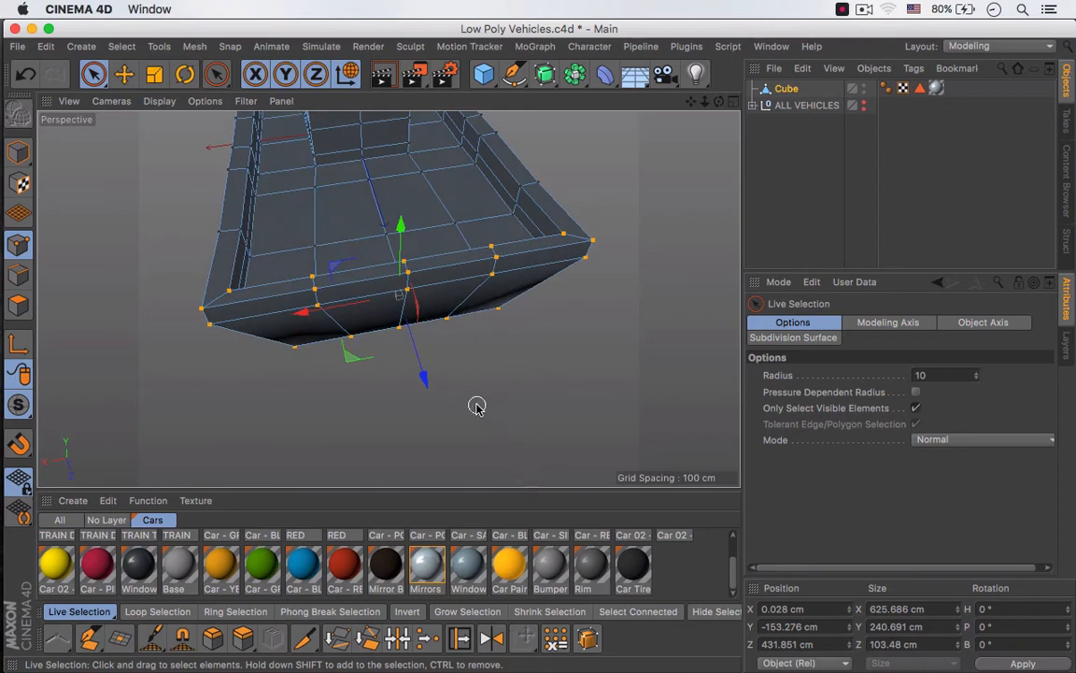
{"action": "key", "text": "t"}
{"action": "mouse_move", "coordinate": [300, 307]}
{"action": "left_mouse_down"}
{"action": "mouse_move", "coordinate": [312, 298]}
{"action": "mouse_move", "coordinate": [302, 286]}
{"action": "left_mouse_up"}
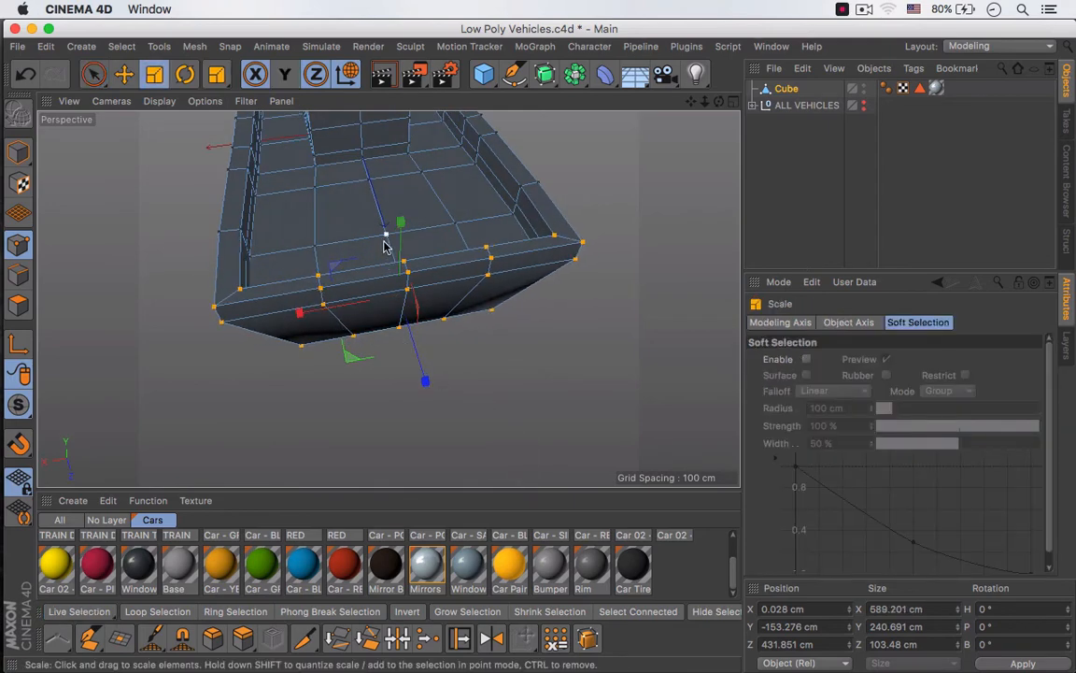
Deselect the boat and delete its Phong tag to give the hull and cabin flat, faceted shading
{"action": "middle_click_drag", "start_coordinate": [384, 247], "coordinate": [474, 333], "text": "alt"}
{"action": "right_click_drag", "start_coordinate": [474, 334], "coordinate": [444, 327], "text": "alt"}
{"action": "left_click_drag", "start_coordinate": [440, 281], "coordinate": [648, 251], "text": "alt"}
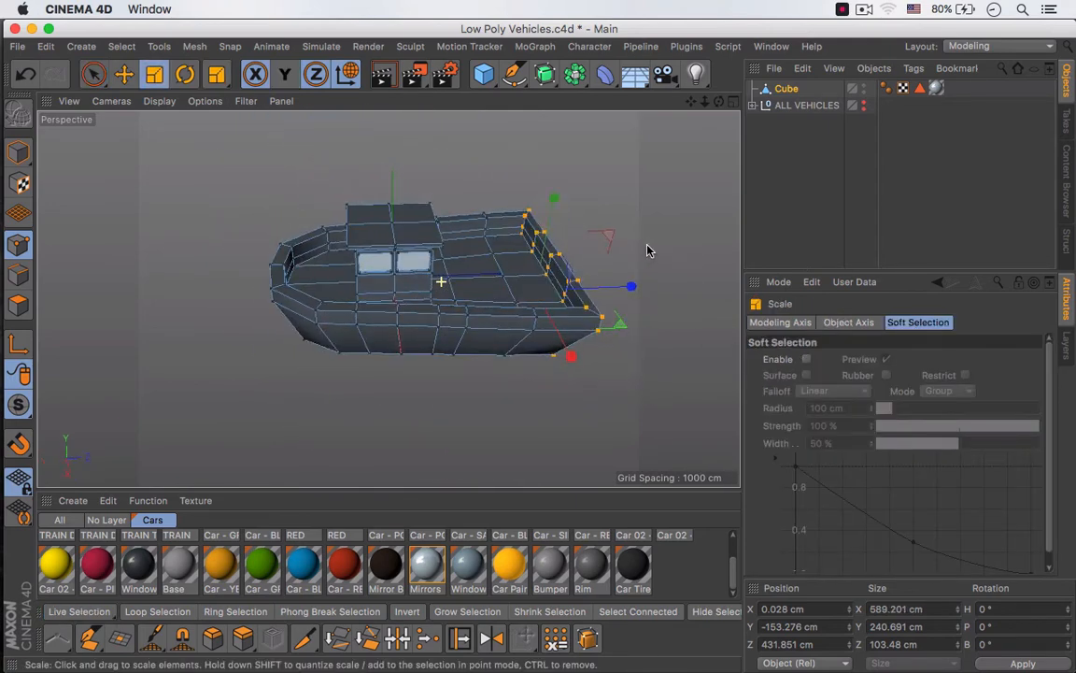
{"action": "left_click", "coordinate": [785, 191]}
{"action": "left_click_drag", "start_coordinate": [485, 266], "coordinate": [794, 107], "text": "alt"}
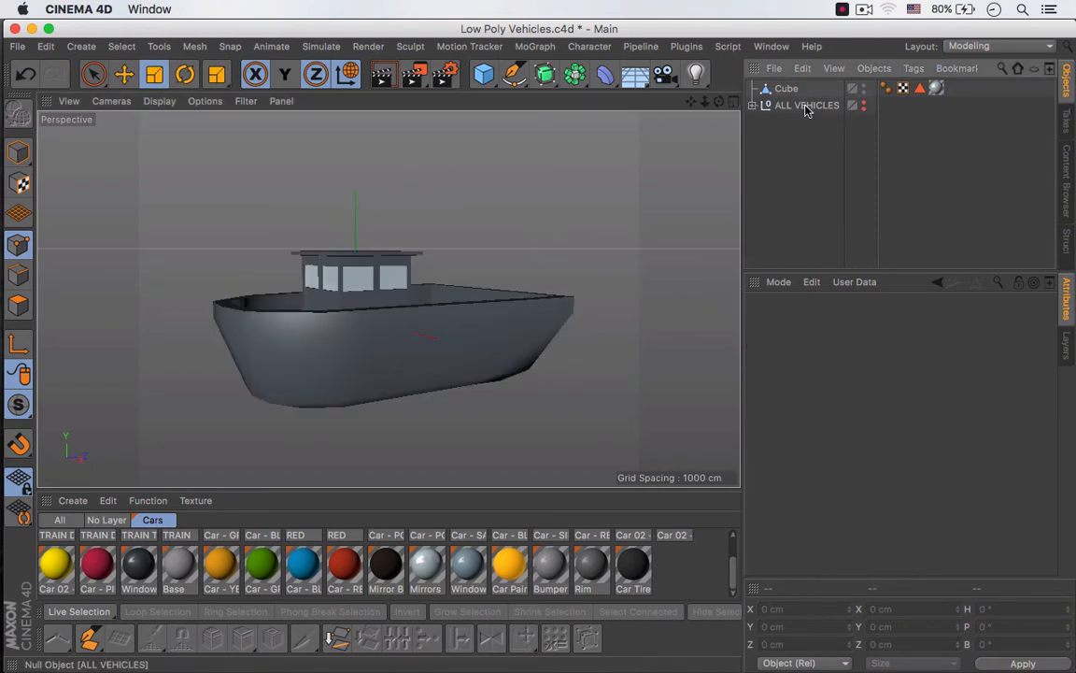
{"action": "left_click", "coordinate": [886, 89]}
{"action": "key", "text": "Delete"}
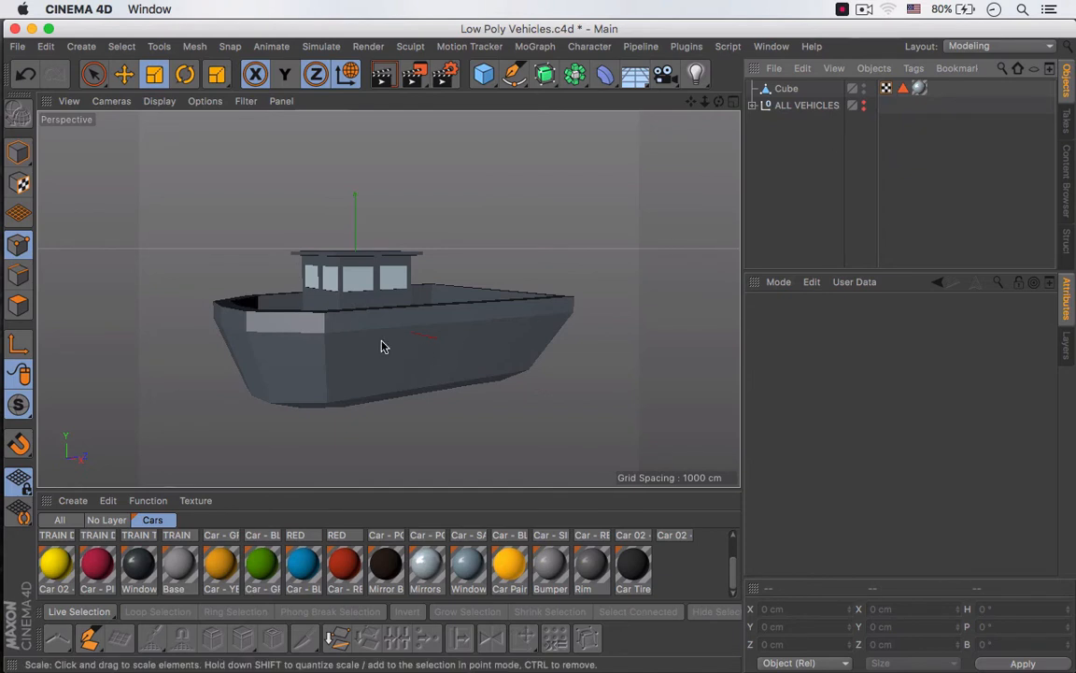
{"action": "scroll", "coordinate": [381, 343], "scroll_direction": "down", "scroll_amount": 4}
{"action": "left_click_drag", "start_coordinate": [372, 321], "coordinate": [367, 355], "text": "alt"}
{"action": "right_click_drag", "start_coordinate": [345, 291], "coordinate": [440, 277], "text": "alt"}
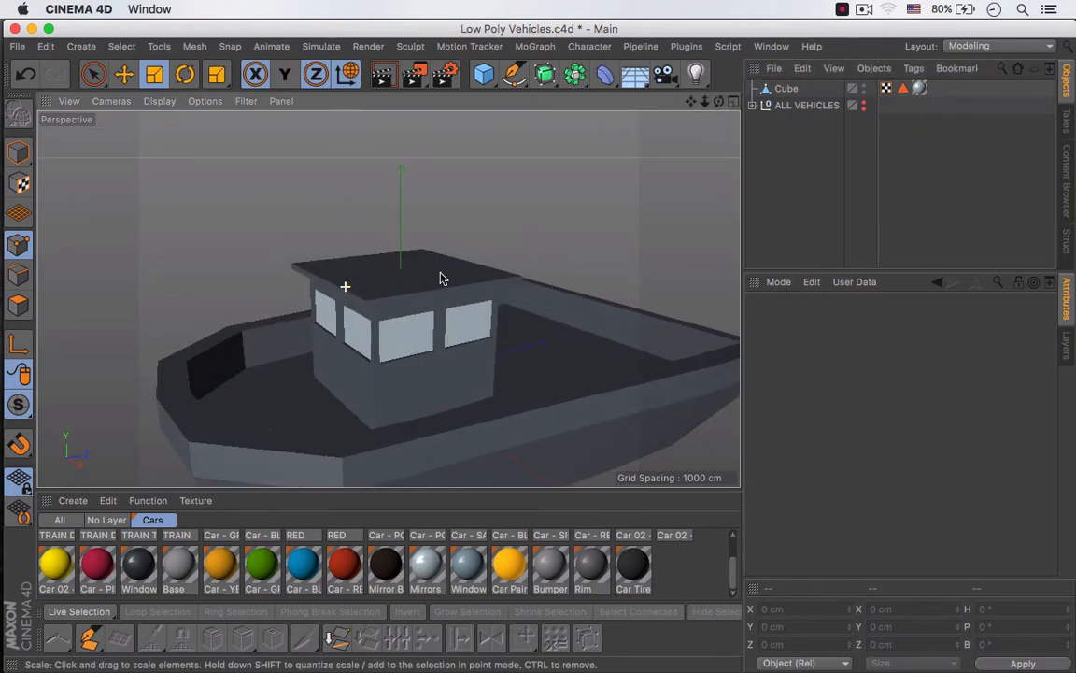
Raise the cabin roof's top faces slightly along Y to thicken the slab, and deselect the boat
{"action": "left_click", "coordinate": [790, 90]}
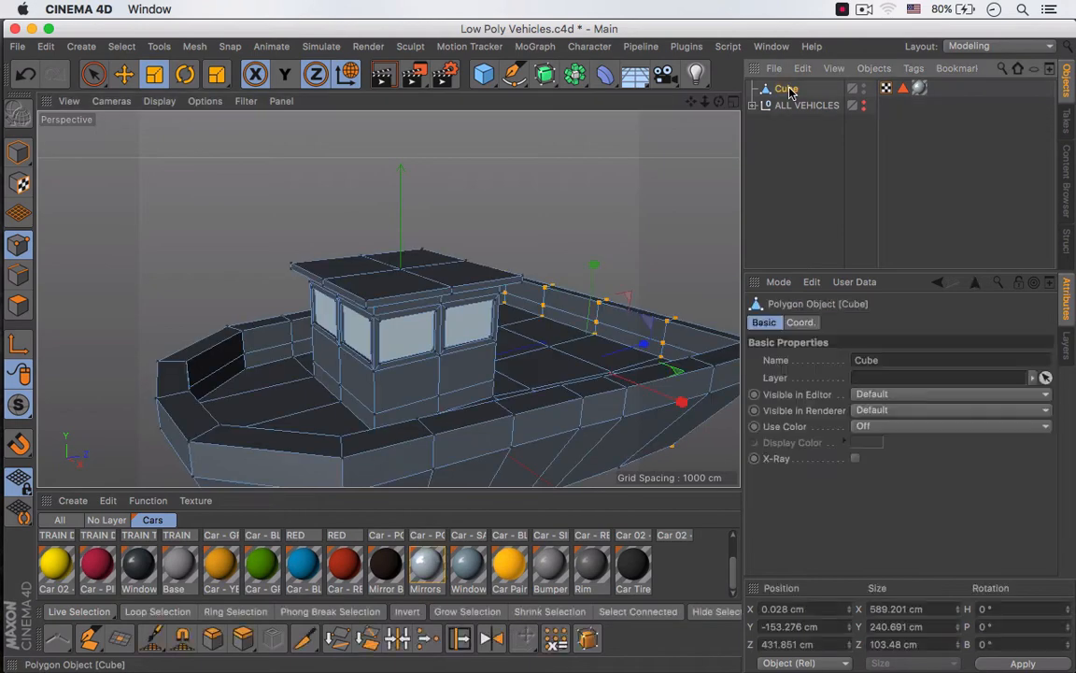
{"action": "left_click", "coordinate": [26, 304]}
{"action": "key", "text": "space"}
{"action": "left_click_drag", "start_coordinate": [401, 208], "coordinate": [402, 200]}
{"action": "right_click_drag", "start_coordinate": [422, 294], "coordinate": [363, 323], "text": "alt"}
{"action": "middle_click_drag", "start_coordinate": [425, 341], "coordinate": [335, 316], "text": "alt"}
{"action": "right_click_drag", "start_coordinate": [336, 316], "coordinate": [289, 336], "text": "alt"}
{"action": "left_click", "coordinate": [812, 198]}
{"action": "middle_click_drag", "start_coordinate": [464, 347], "coordinate": [544, 319], "text": "alt"}
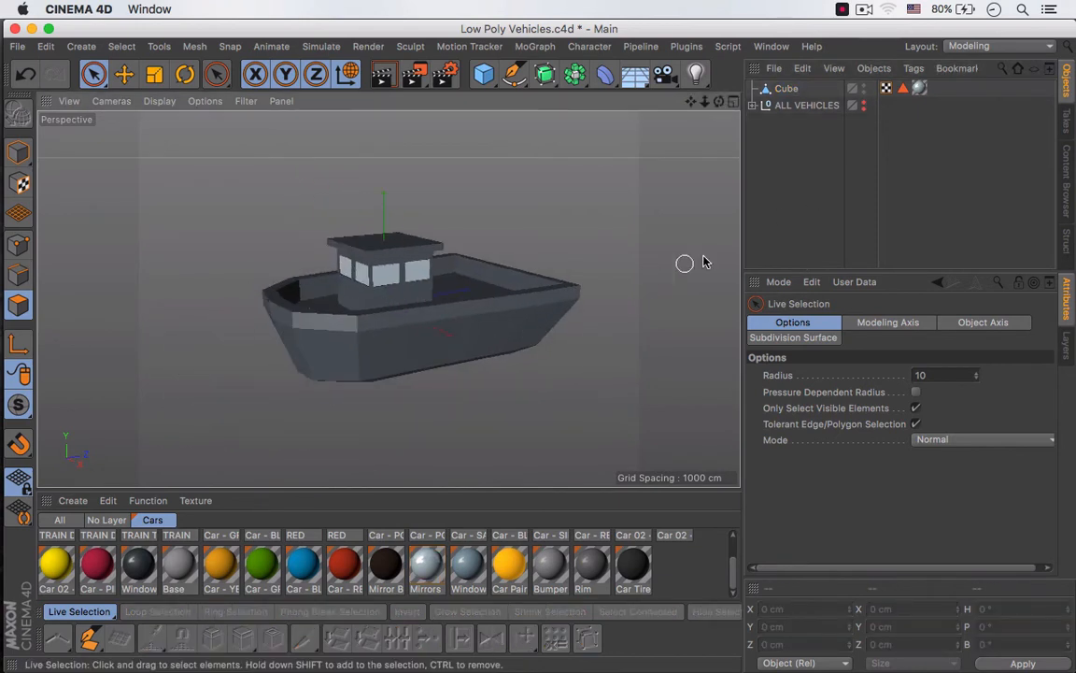